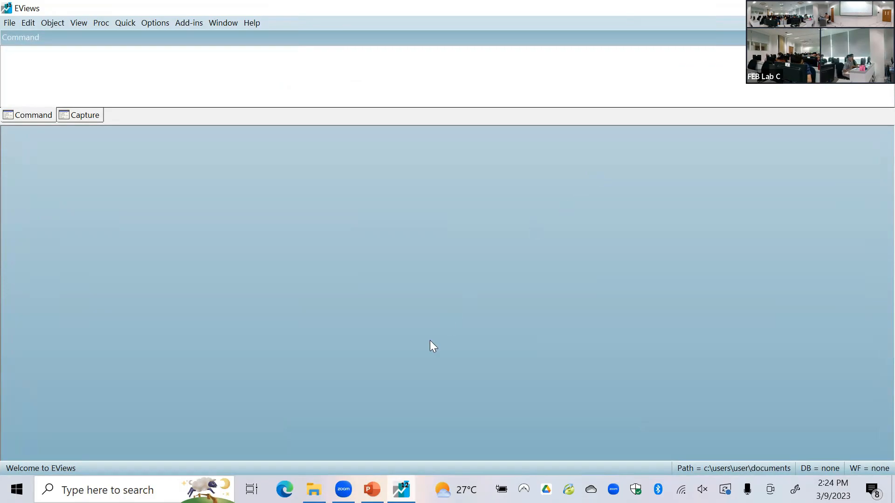
# Switch to File Explorer and open contoh_Cross_Section from the Training Undip folder in Excel.
pyautogui.click(314, 489)
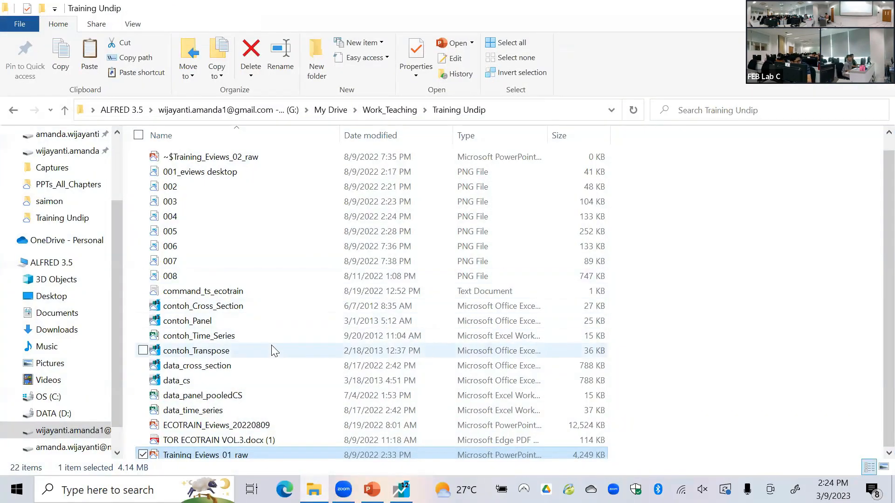
pyautogui.scroll(-1, 273, 351)
pyautogui.click(223, 358)
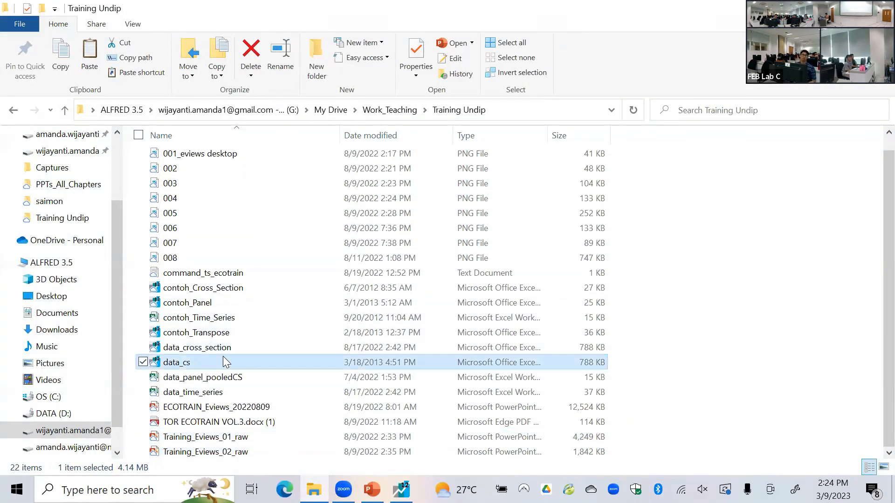
pyautogui.click(253, 290)
pyautogui.rightClick(254, 289)
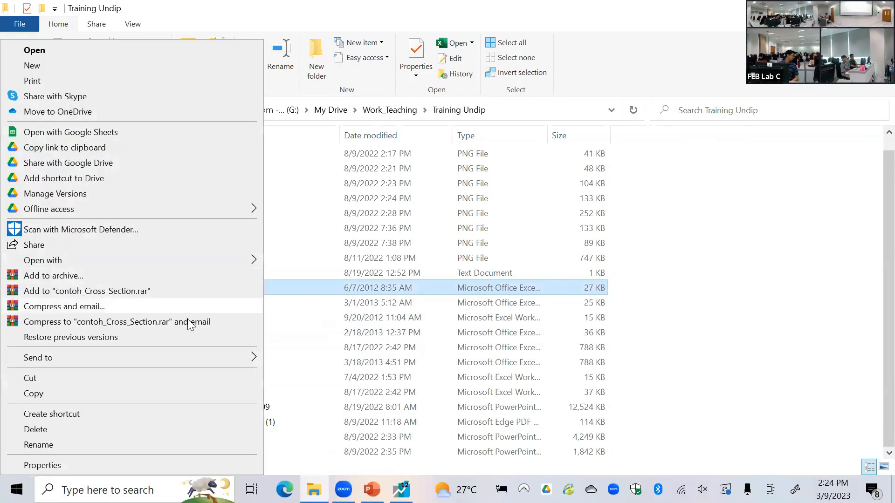
pyautogui.moveTo(224, 262)
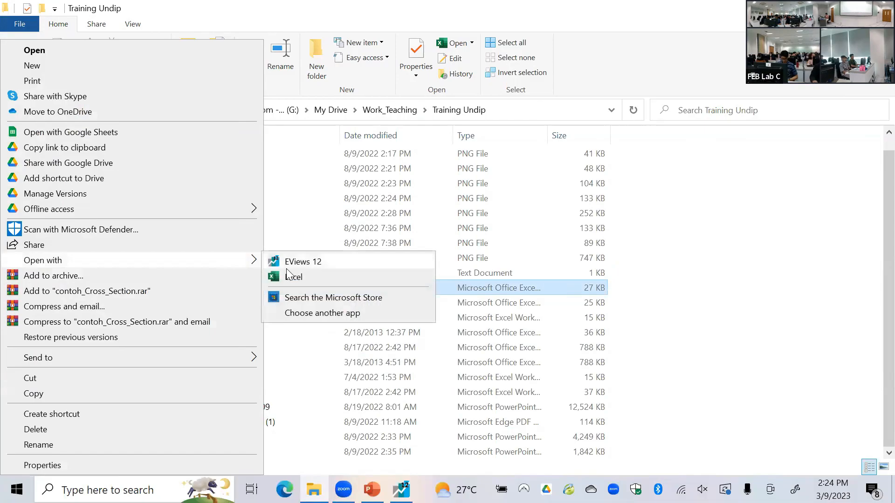
pyautogui.click(312, 278)
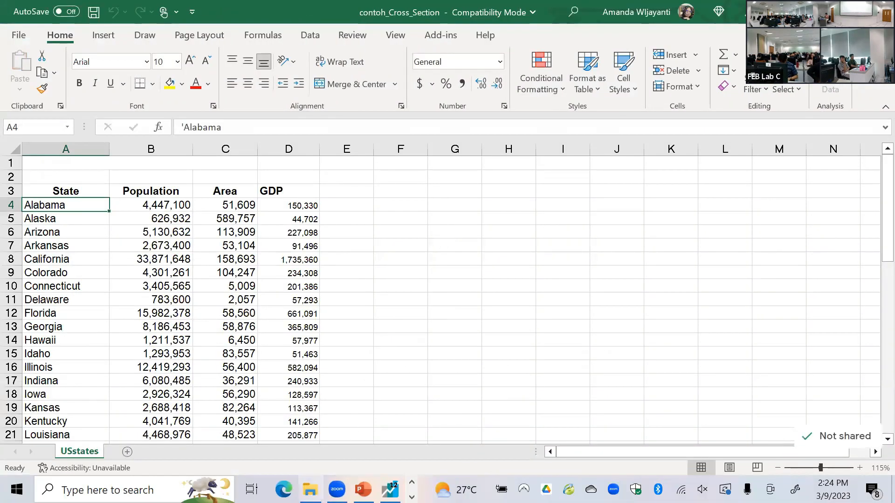
# Return to the Training Undip folder and open the contoh_Time_Series workbook in Excel.
pyautogui.click(310, 490)
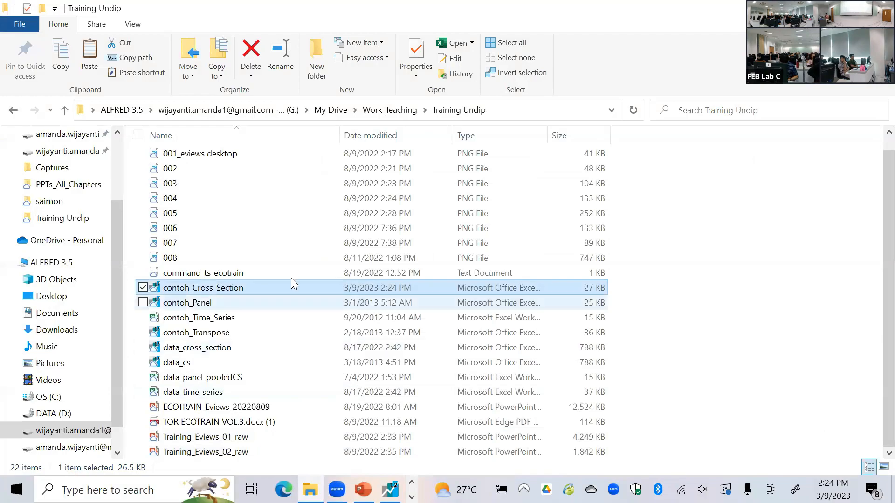
pyautogui.click(231, 321)
pyautogui.rightClick(230, 316)
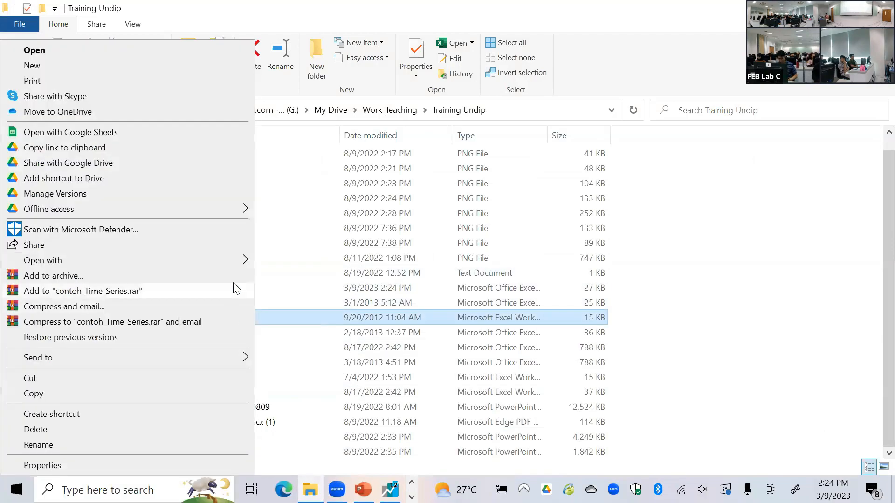
pyautogui.moveTo(239, 260)
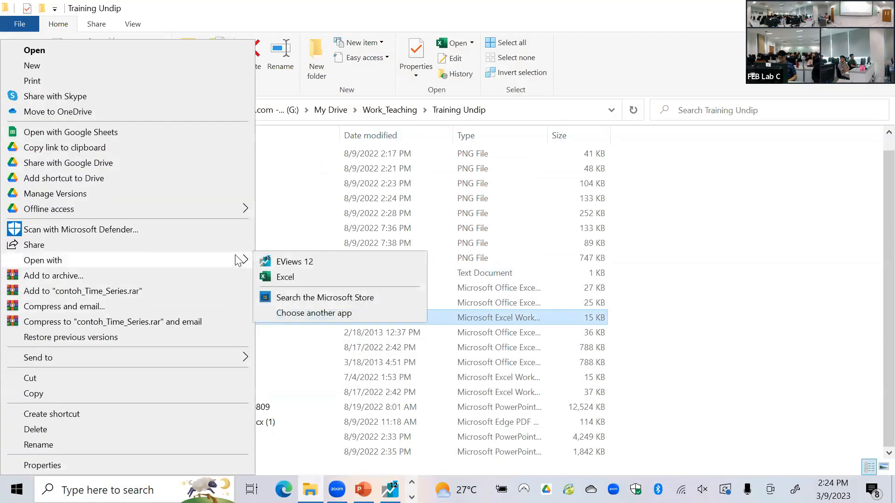
pyautogui.click(285, 277)
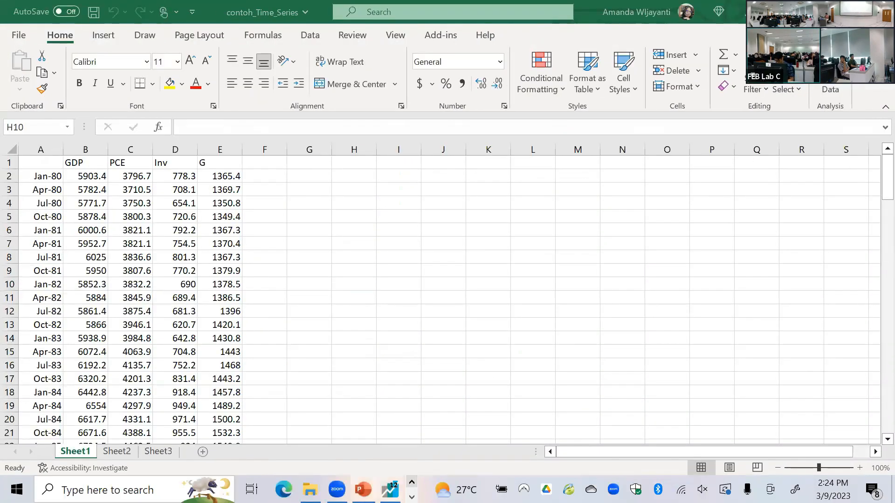
# Go back to the Training Undip folder and open the contoh_Transpose file in Excel.
pyautogui.hotkey('alt', 'Tab')
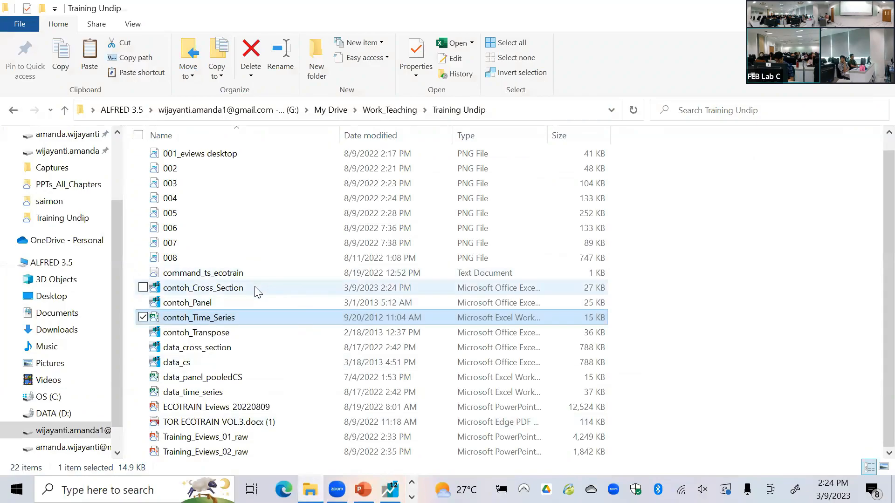
pyautogui.click(245, 334)
pyautogui.rightClick(246, 334)
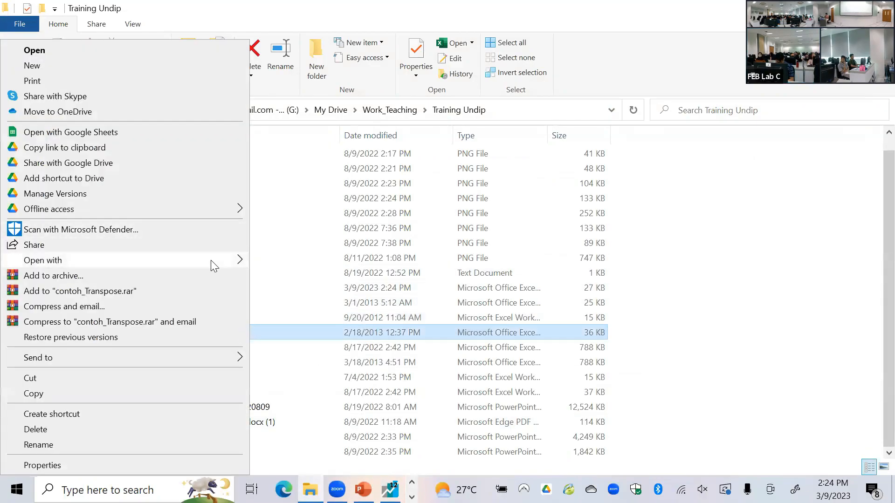
pyautogui.moveTo(210, 260)
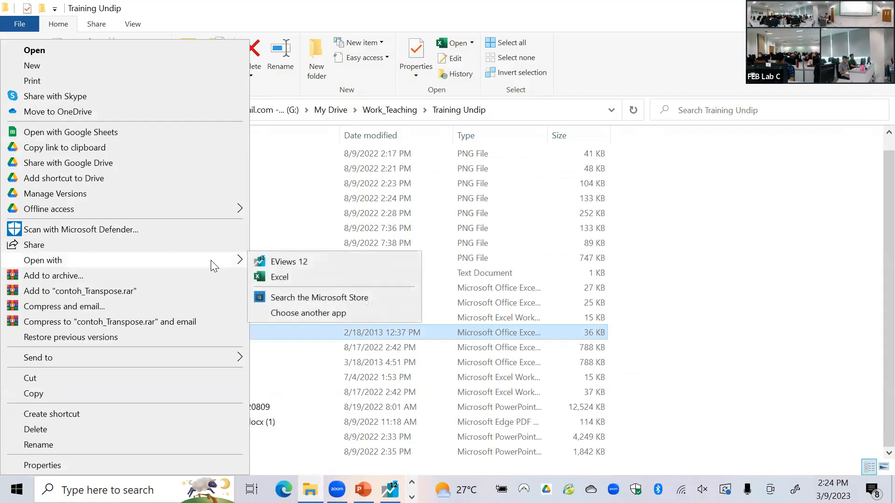
pyautogui.click(280, 278)
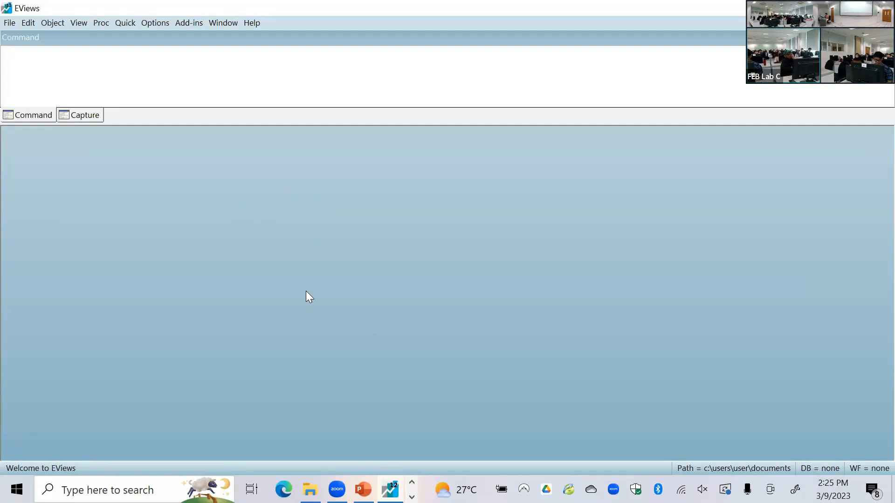
# Start creating a new workfile in EViews so its structure settings can be entered.
pyautogui.click(9, 23)
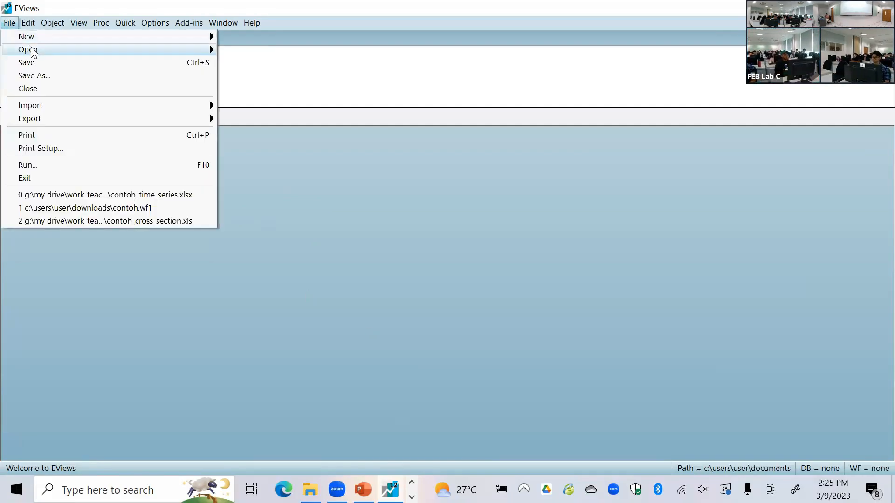
pyautogui.moveTo(49, 22)
pyautogui.click(9, 23)
pyautogui.moveTo(64, 38)
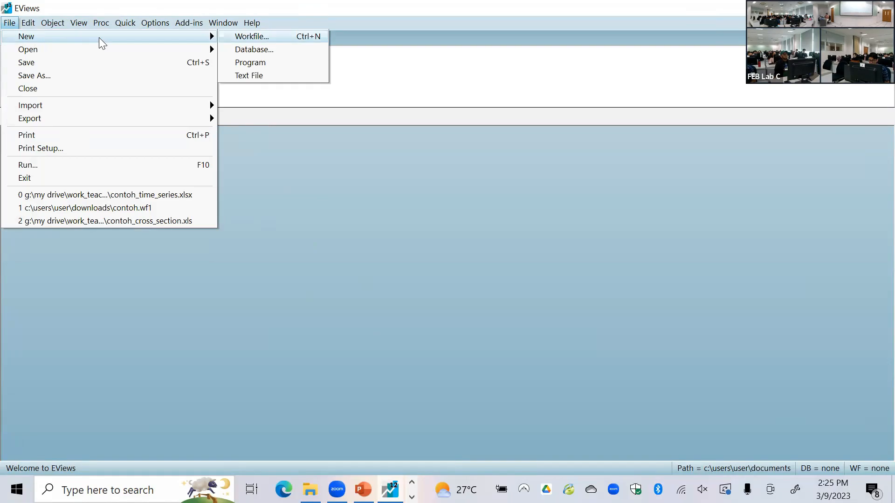
pyautogui.press('Return')
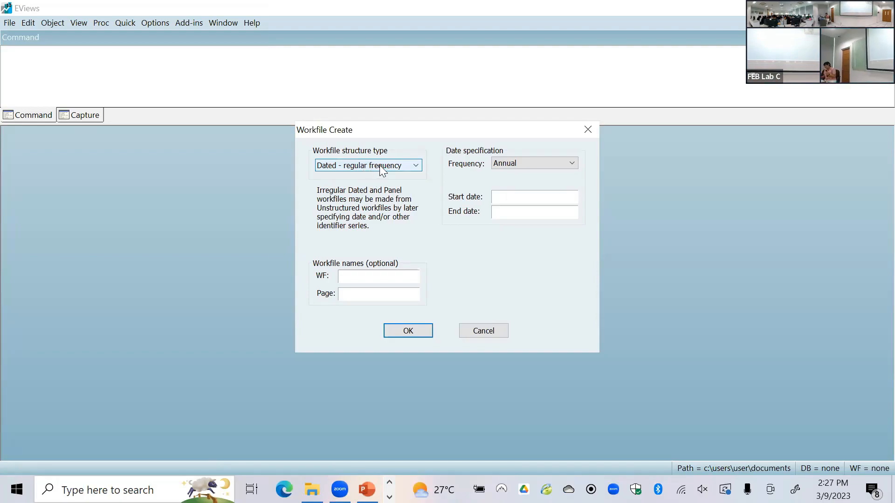
# Look at the Unstructured / Undated settings and set the workfile structure type to Balanced Panel.
pyautogui.click(380, 165)
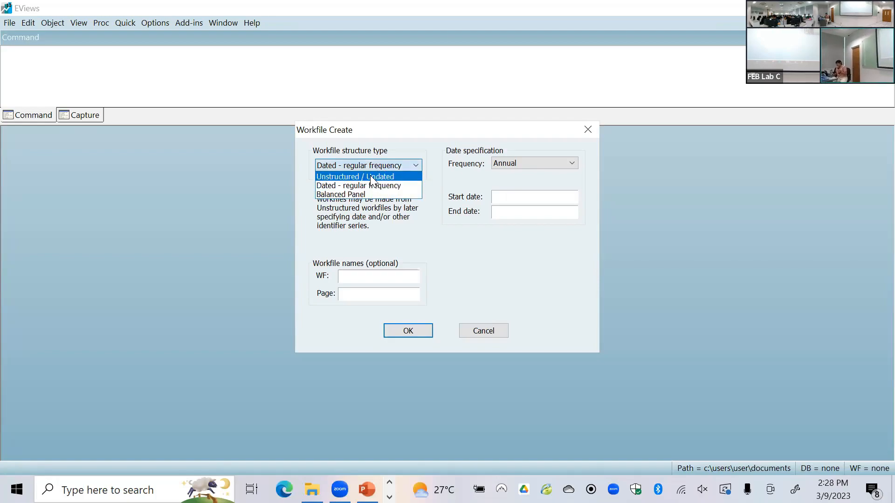
pyautogui.click(371, 177)
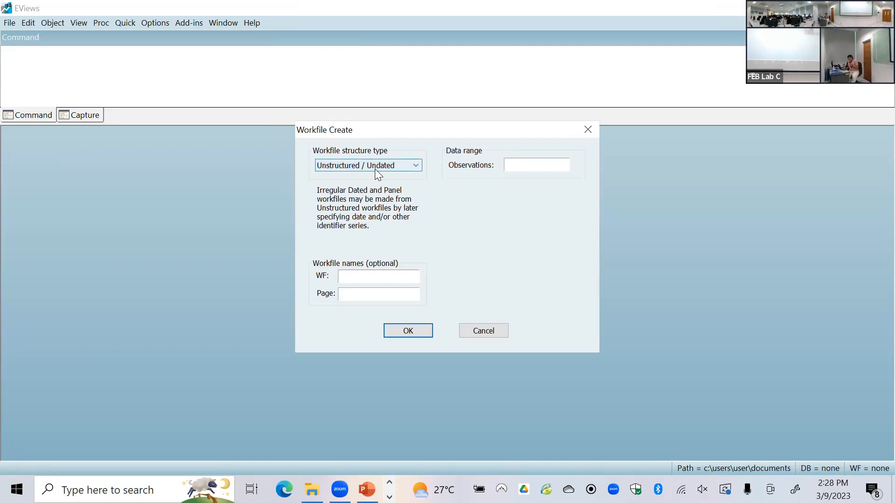
pyautogui.click(377, 174)
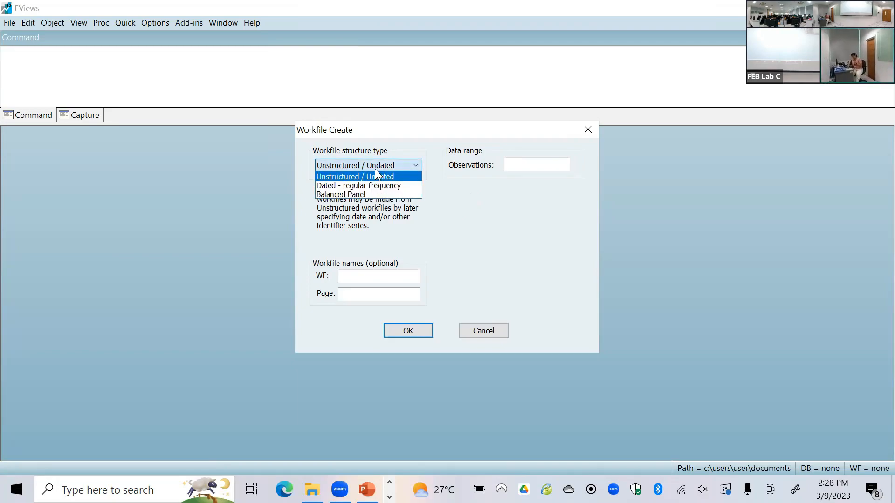
pyautogui.click(363, 195)
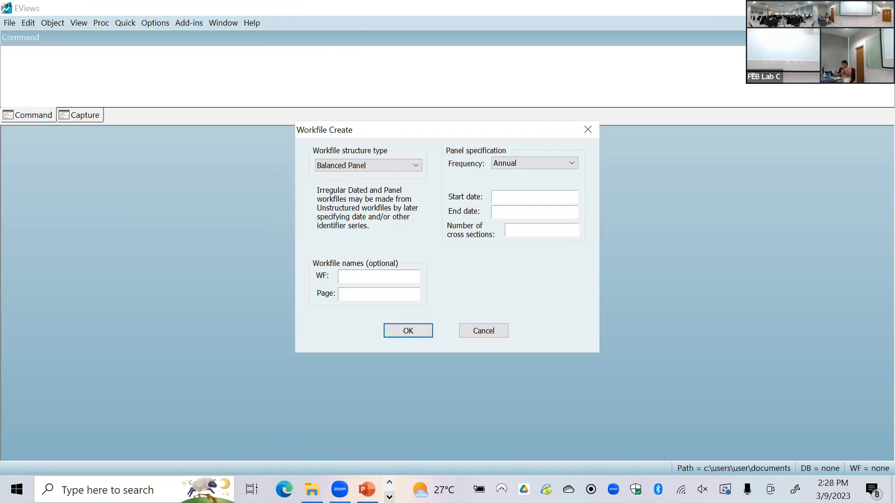
# Check the workbooks open in Excel and open contoh_Panel from the Training Undip folder in Excel.
pyautogui.click(389, 497)
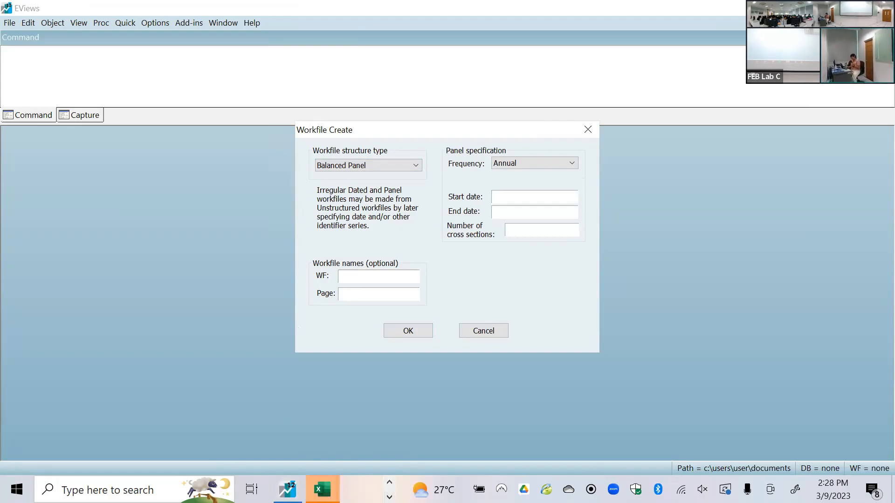
pyautogui.moveTo(322, 490)
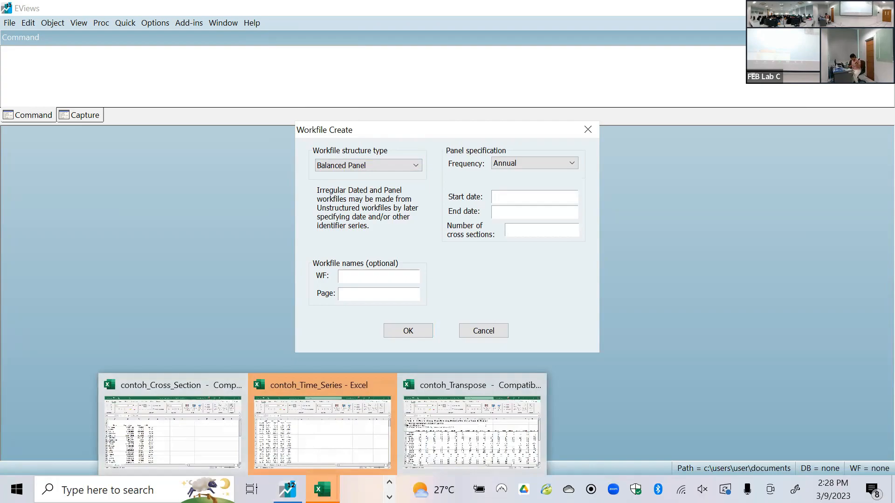
pyautogui.click(390, 483)
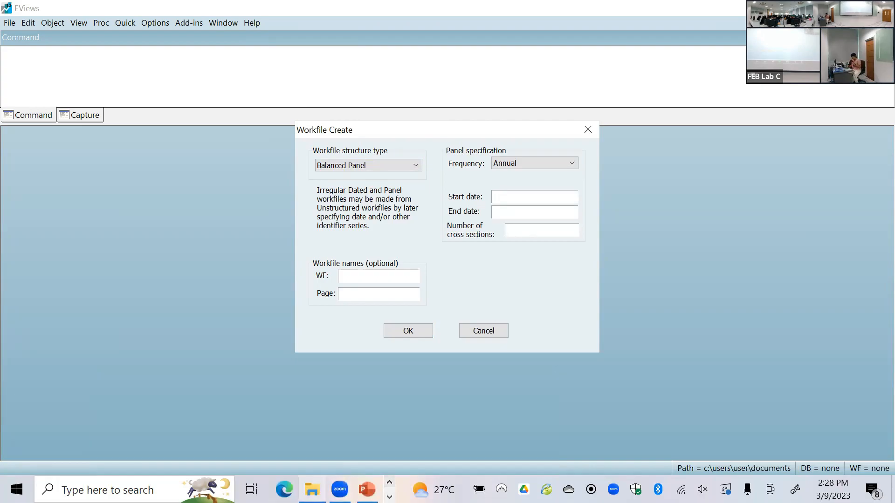
pyautogui.click(312, 490)
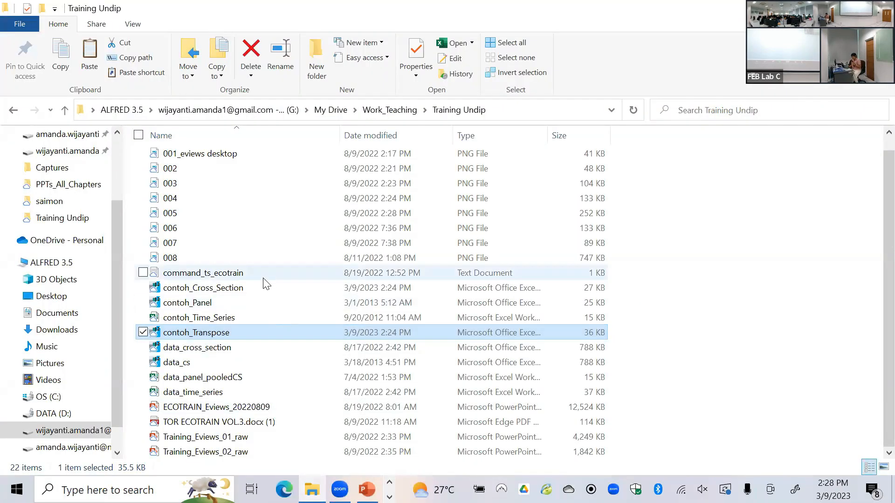
pyautogui.click(233, 305)
pyautogui.rightClick(233, 305)
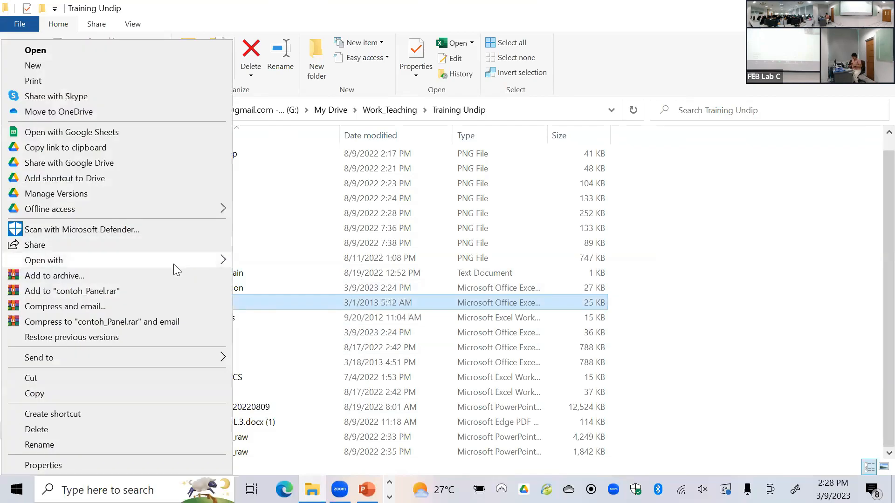
pyautogui.moveTo(176, 262)
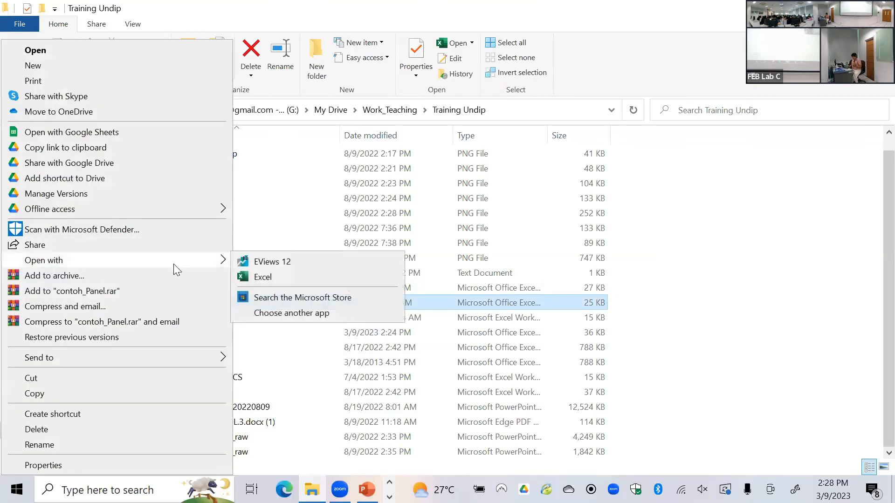
pyautogui.click(252, 277)
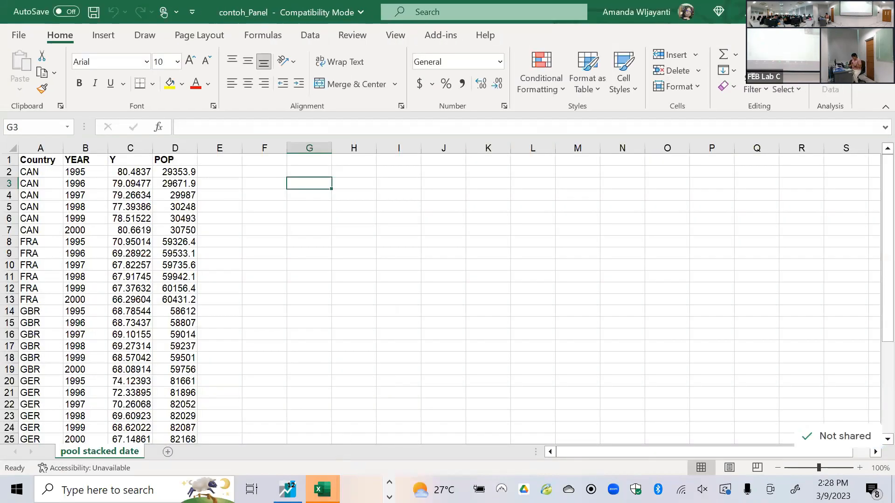
# Switch to the contoh_Cross_Section workbook and examine the full list of states on the USstates sheet.
pyautogui.moveTo(322, 490)
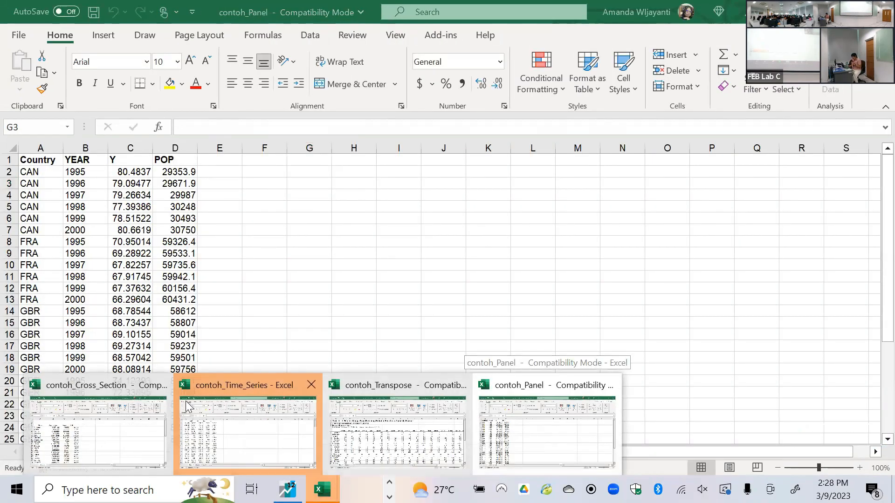
pyautogui.click(83, 418)
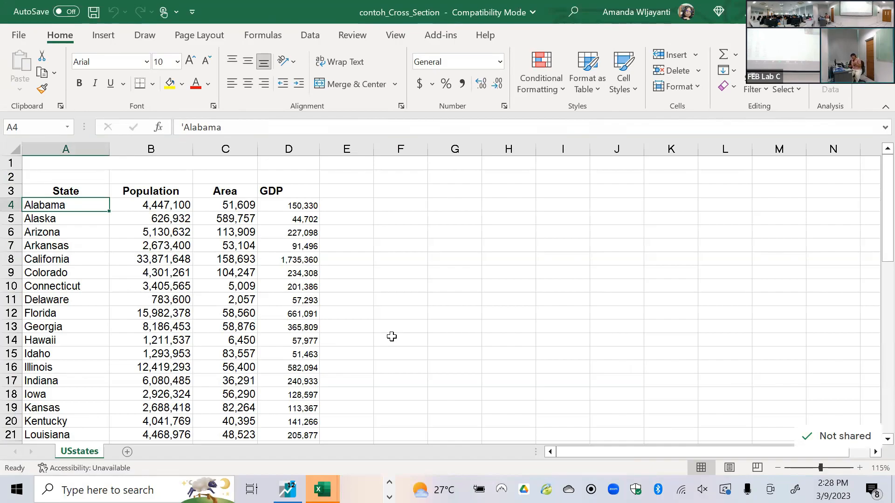
pyautogui.scroll(-3, 392, 336)
pyautogui.scroll(3, 392, 336)
pyautogui.click(86, 232)
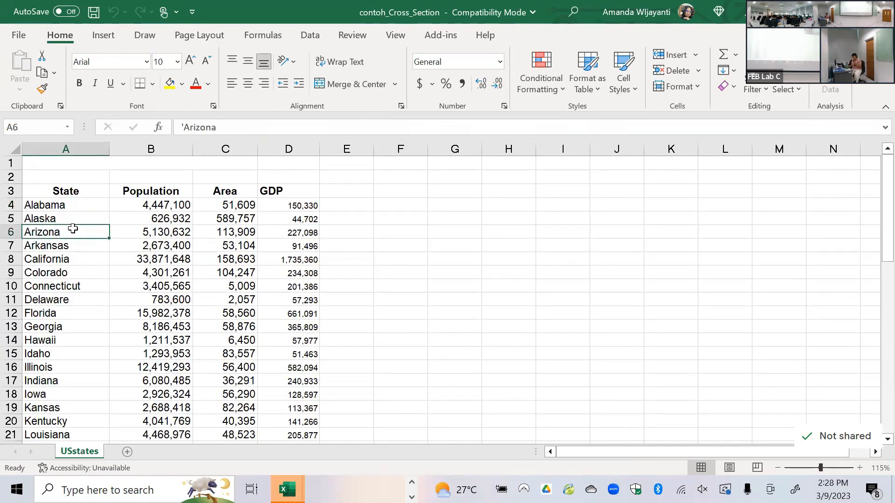
pyautogui.scroll(-16, 73, 228)
pyautogui.scroll(16, 73, 229)
pyautogui.click(171, 344)
pyautogui.click(74, 232)
pyautogui.scroll(-7, 76, 234)
pyautogui.scroll(-7, 76, 235)
pyautogui.scroll(9, 76, 235)
pyautogui.scroll(5, 76, 235)
# Select the Population, Area and GDP columns one at a time to examine the cross-section variables.
pyautogui.click(145, 191)
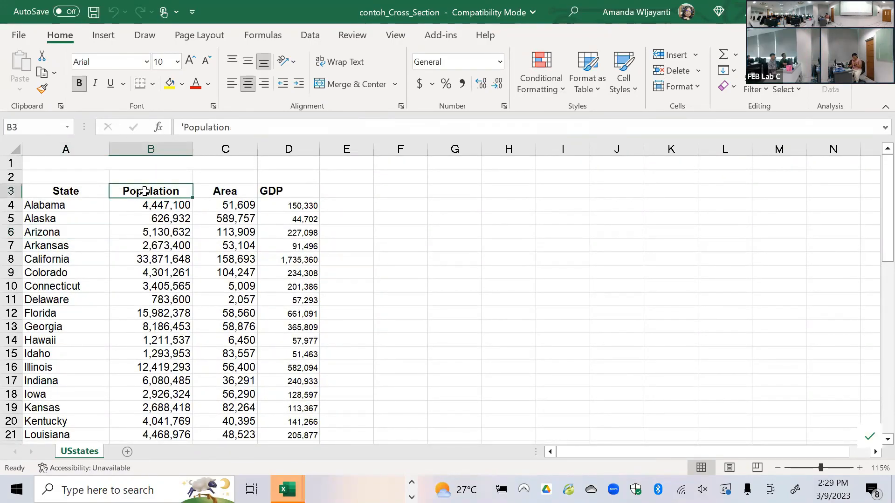
pyautogui.click(168, 149)
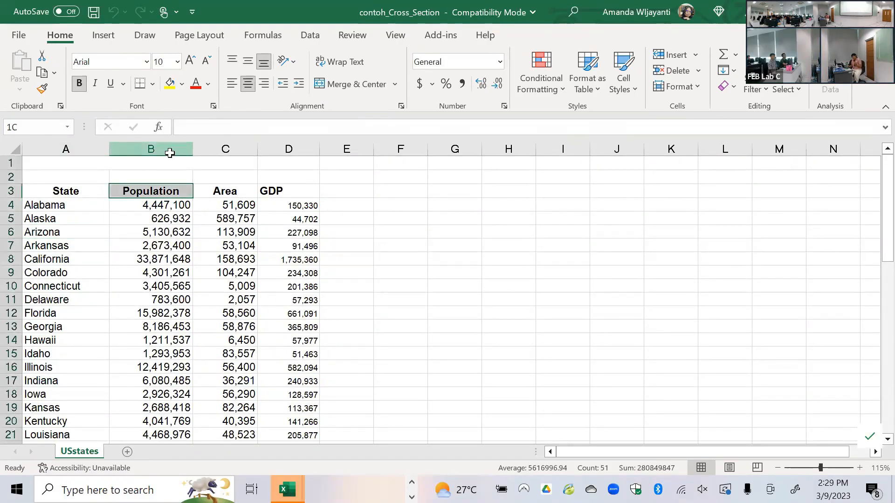
pyautogui.click(227, 147)
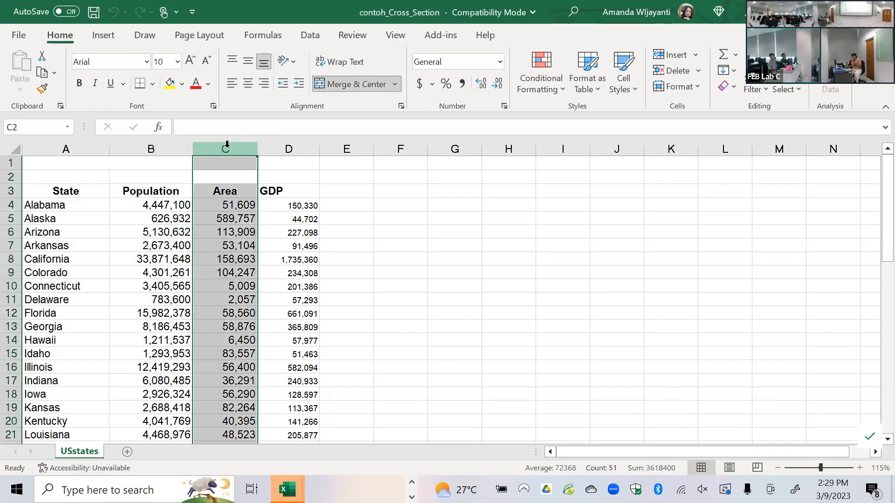
pyautogui.click(286, 149)
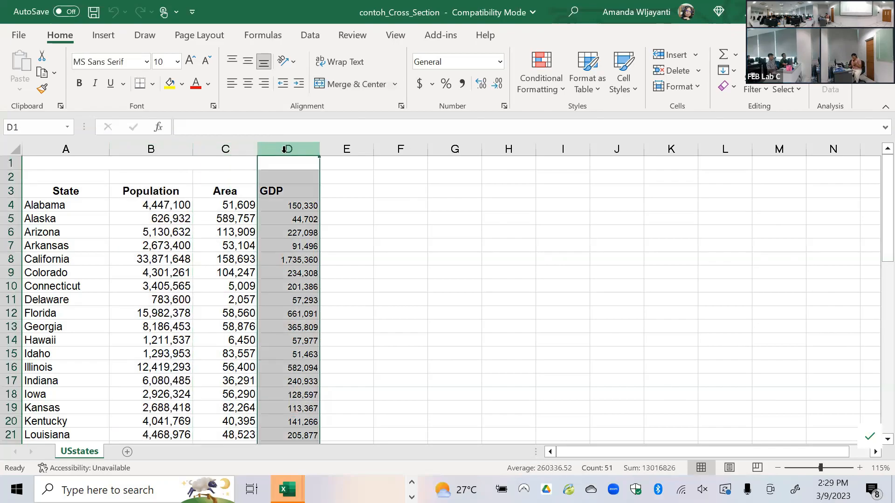
pyautogui.click(175, 148)
pyautogui.click(230, 146)
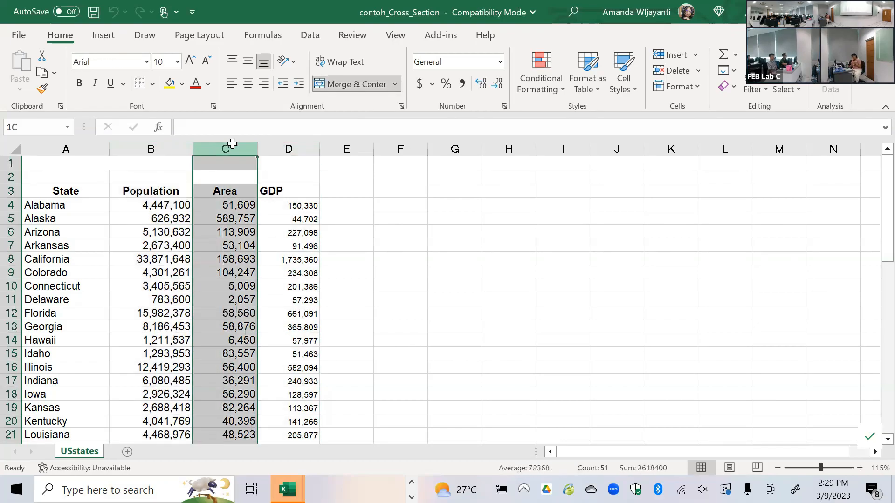
# Highlight the GDP column and the State column of the cross-section data in turn, then clear the selection.
pyautogui.click(281, 140)
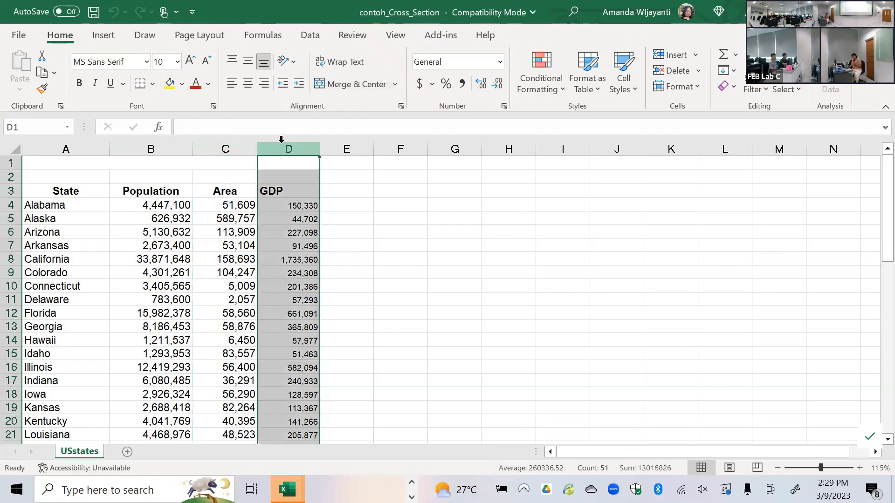
pyautogui.click(52, 147)
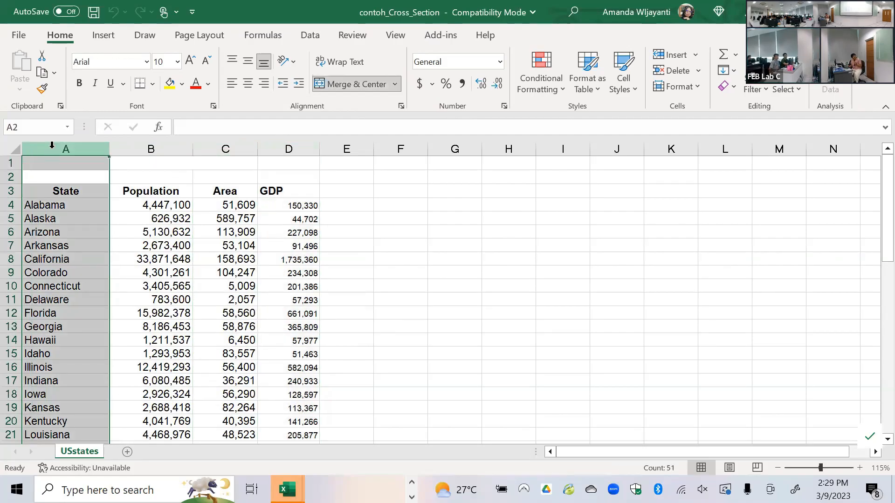
pyautogui.click(447, 243)
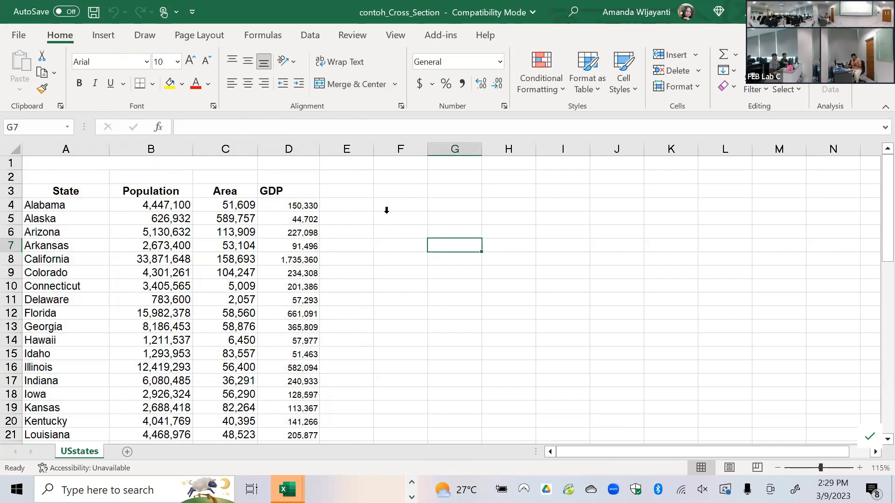
pyautogui.click(399, 242)
# Switch to the contoh_Time_Series workbook and examine its date range from the first to the last dated row on Sheet1.
pyautogui.click(287, 490)
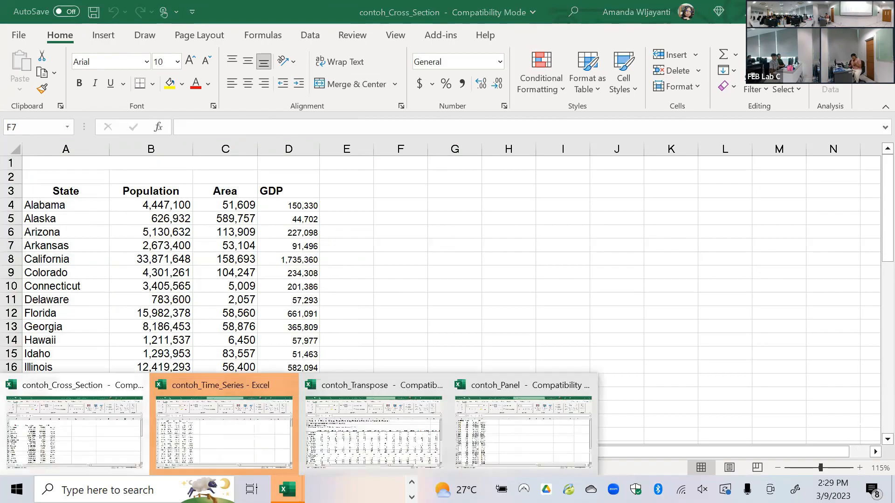
pyautogui.click(240, 456)
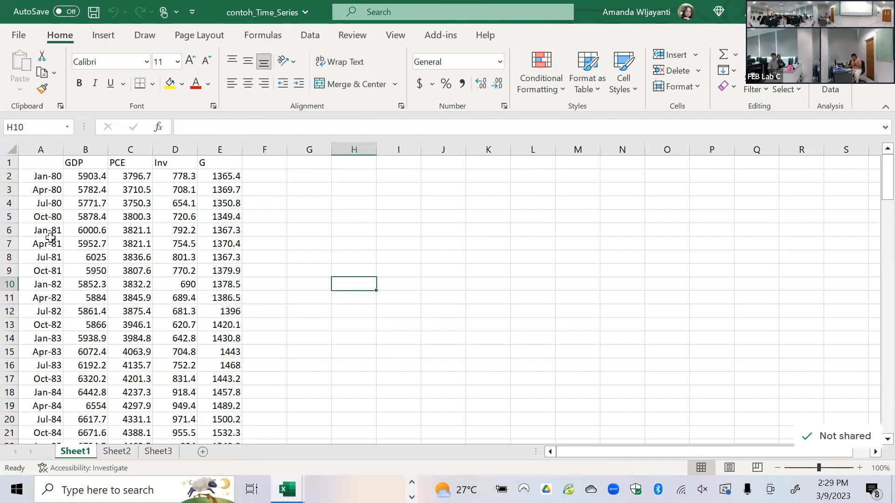
pyautogui.click(51, 185)
pyautogui.click(51, 176)
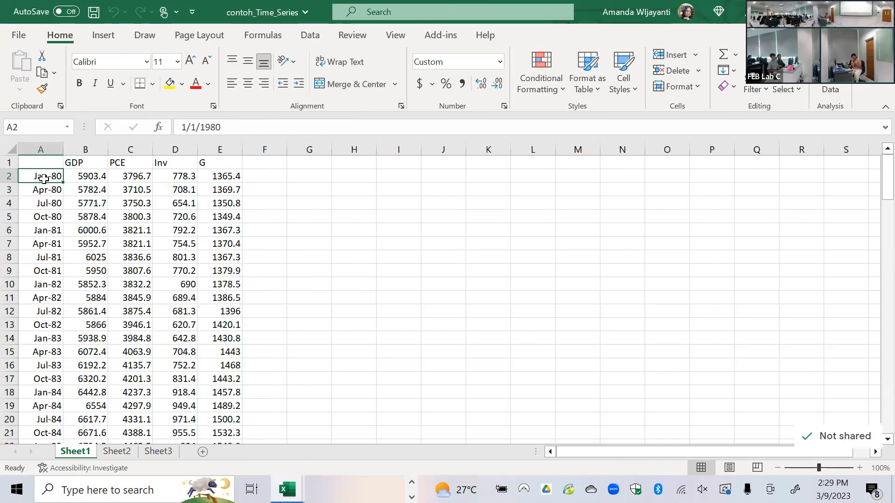
pyautogui.scroll(-12, 116, 310)
pyautogui.scroll(-20, 115, 310)
pyautogui.scroll(16, 115, 309)
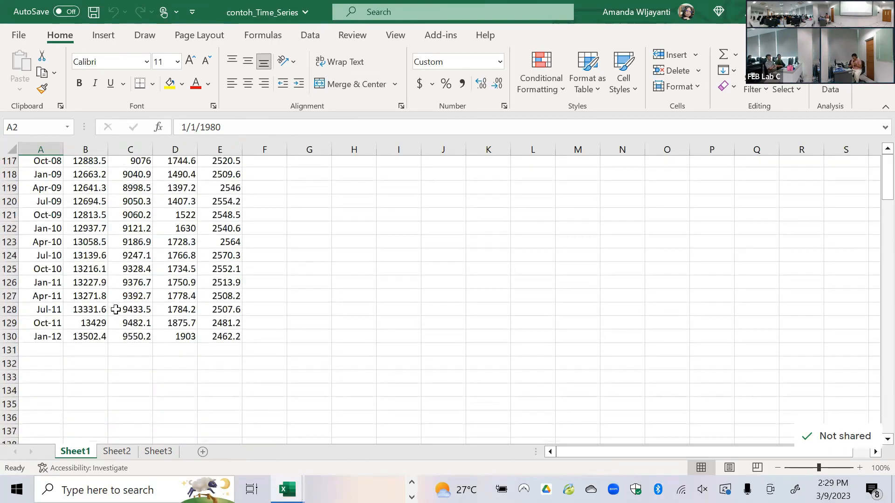
pyautogui.click(54, 342)
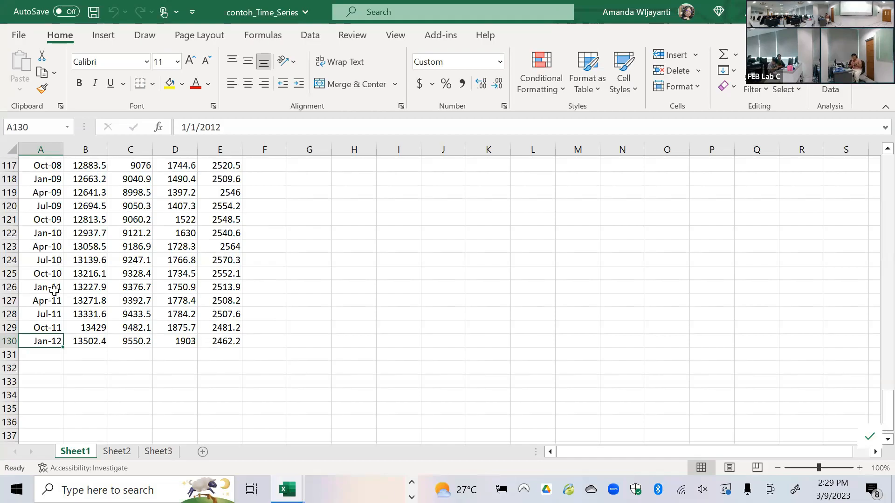
pyautogui.scroll(20, 54, 290)
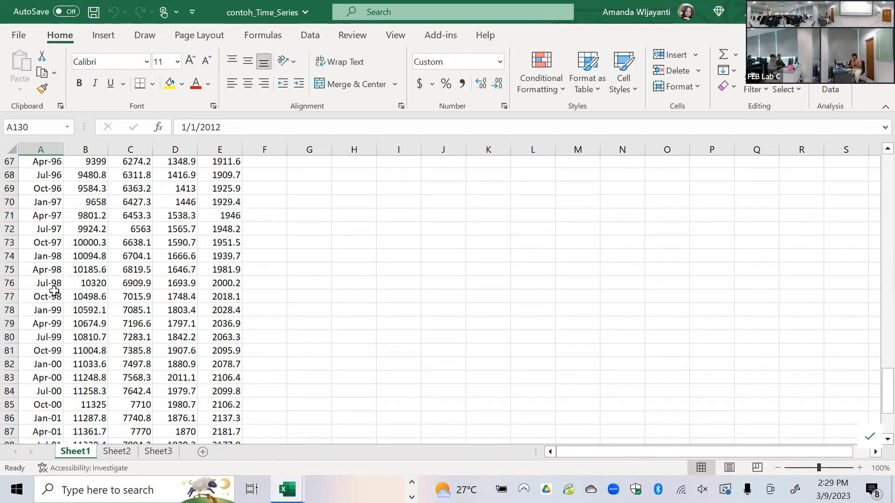
pyautogui.scroll(17, 54, 290)
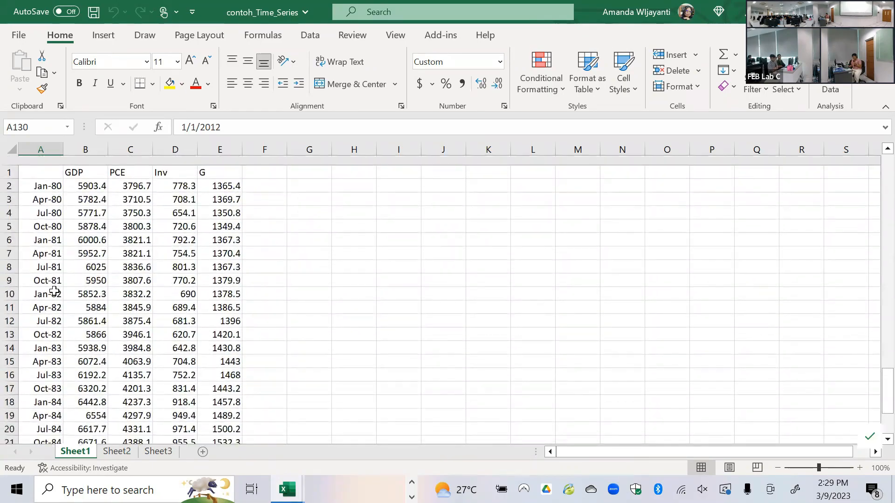
# Select the date, GDP, PCE, Inv and G columns one at a time to examine the time-series variables.
pyautogui.click(41, 147)
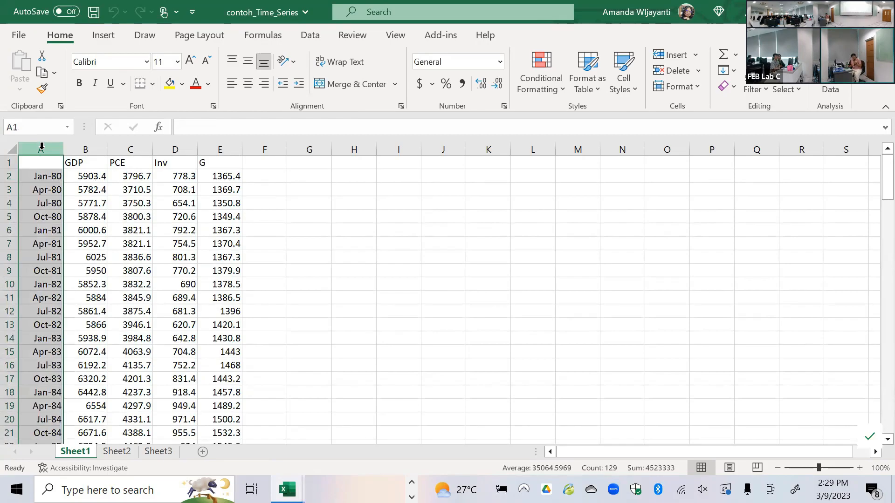
pyautogui.click(84, 146)
pyautogui.click(123, 148)
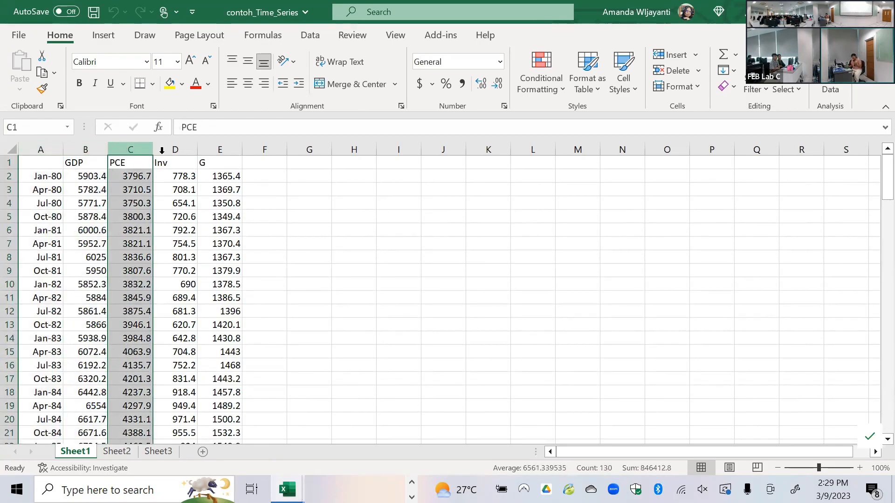
pyautogui.click(94, 146)
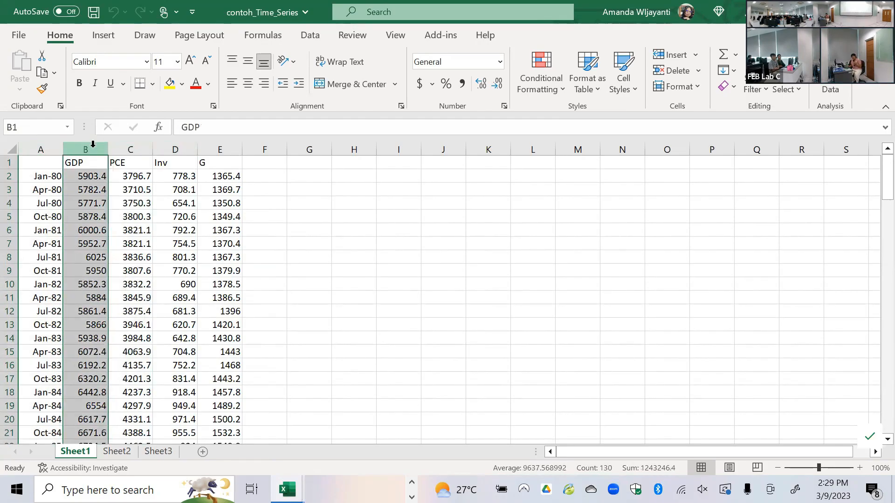
pyautogui.click(133, 141)
pyautogui.click(181, 139)
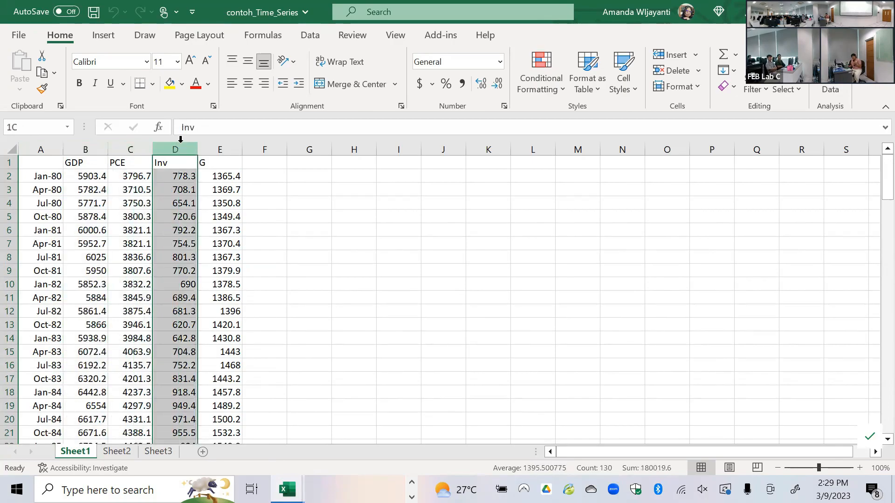
pyautogui.click(233, 147)
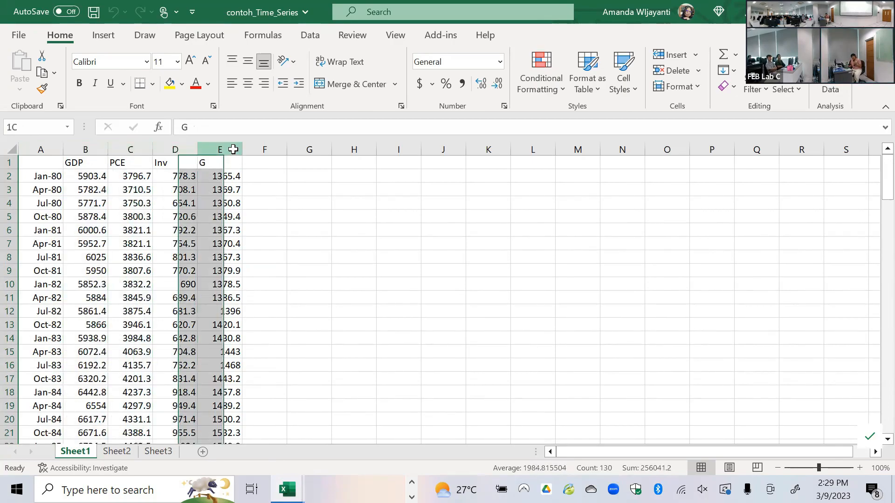
pyautogui.click(333, 231)
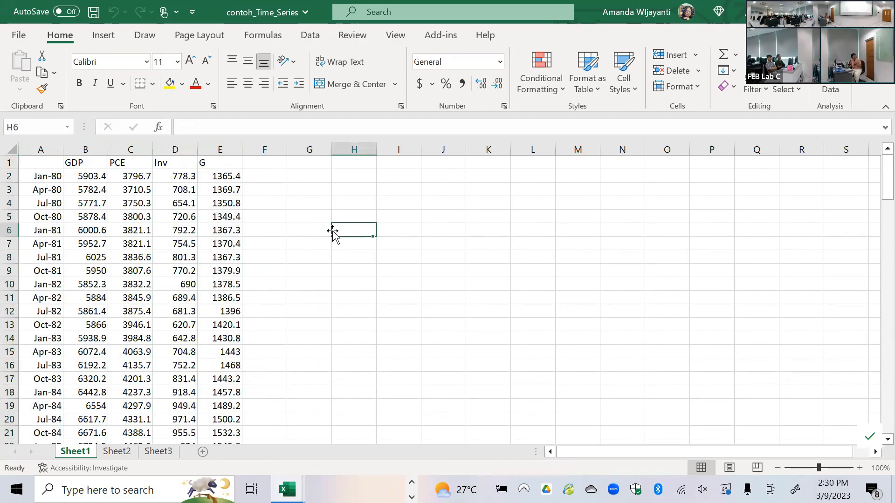
pyautogui.click(306, 227)
pyautogui.click(352, 202)
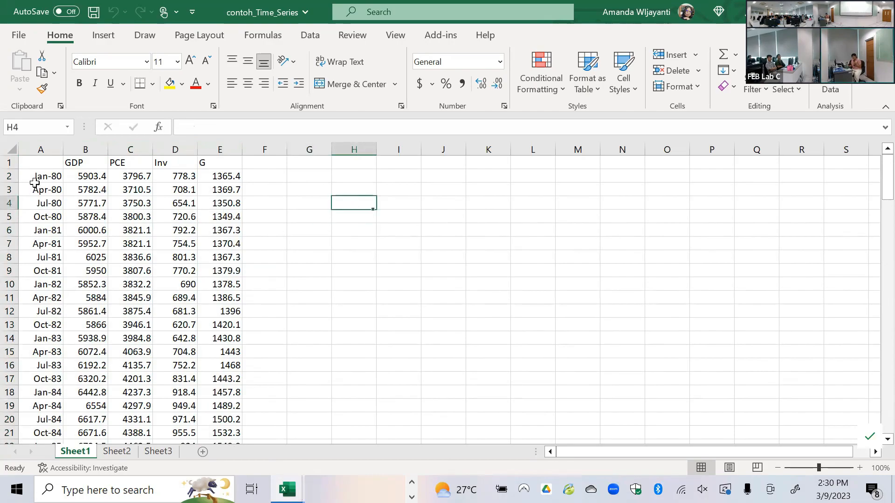
# Go through the date column and the four variable columns of the time-series sheet once more, highlighting each in turn.
pyautogui.click(45, 150)
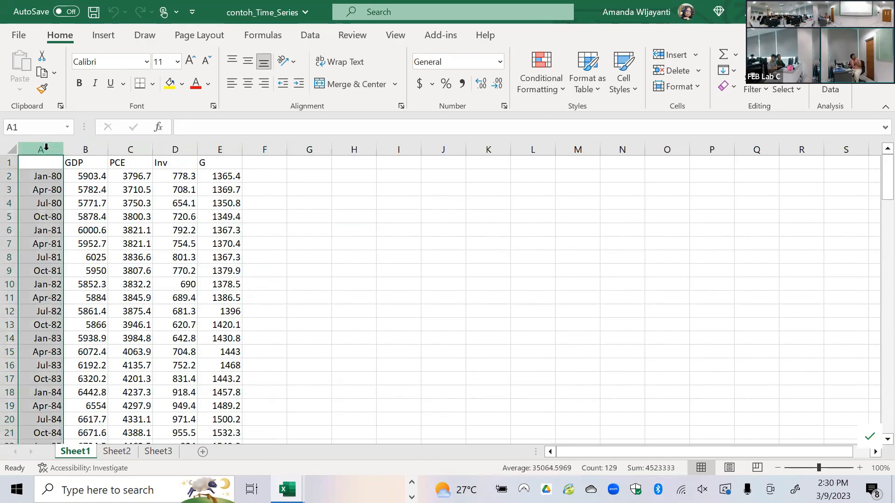
pyautogui.click(75, 148)
pyautogui.click(115, 147)
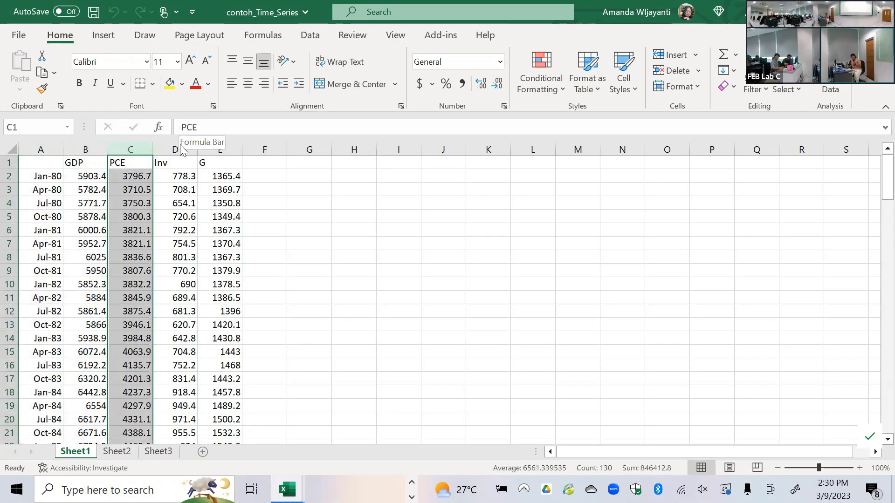
pyautogui.click(319, 205)
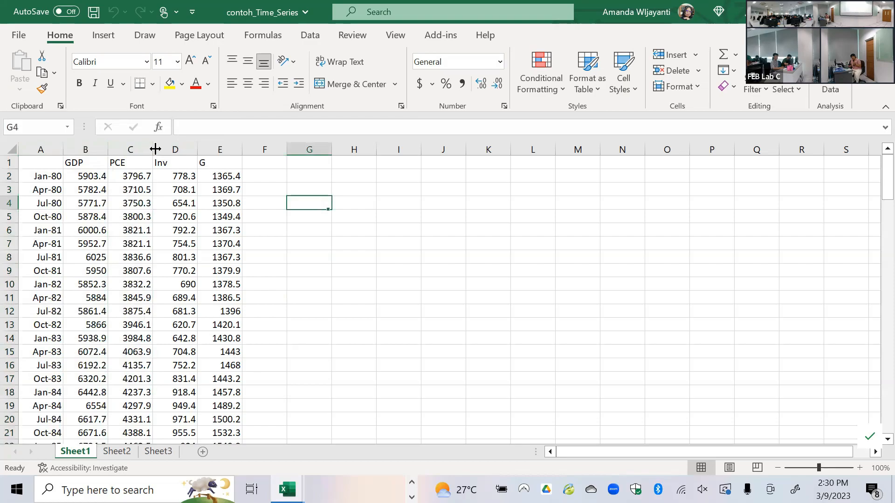
pyautogui.click(174, 148)
pyautogui.click(214, 149)
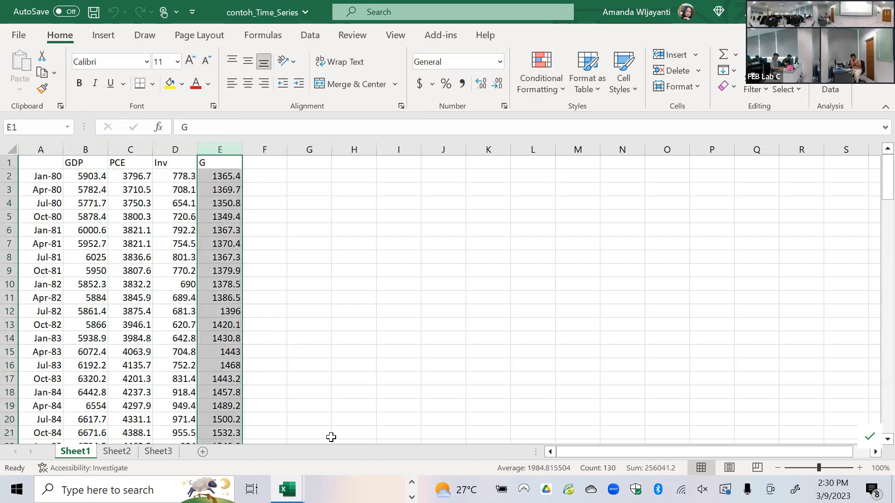
# Return to the contoh_Cross_Section workbook and highlight the State, Population, Area and GDP columns in turn for comparison.
pyautogui.click(287, 489)
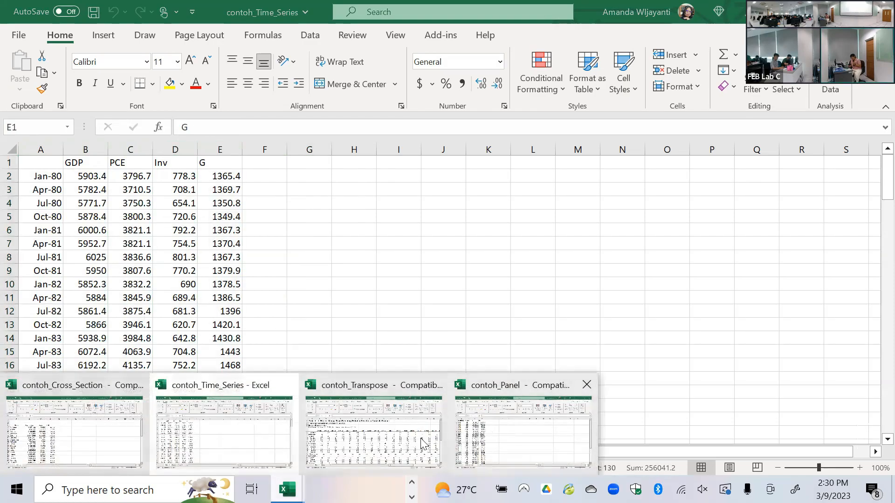
pyautogui.click(37, 406)
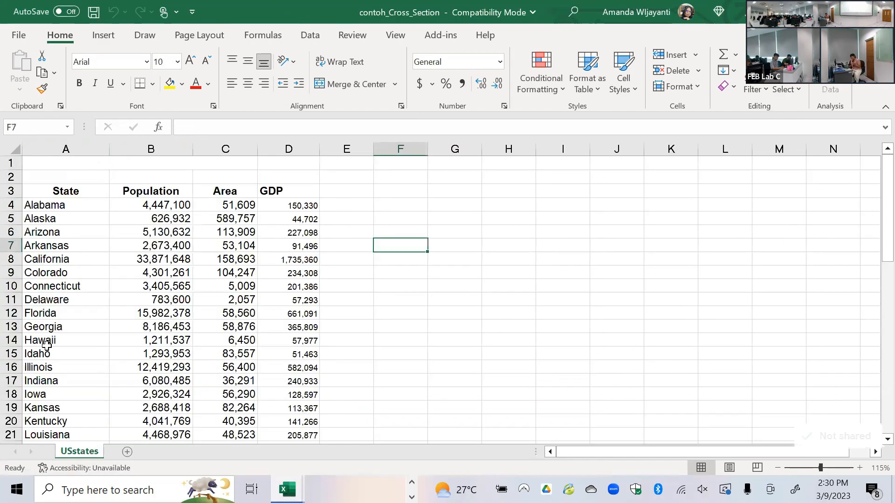
pyautogui.click(51, 149)
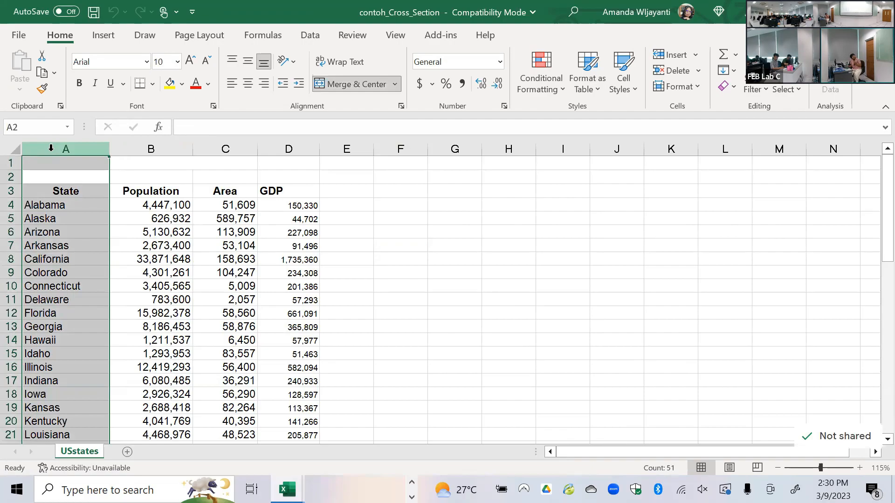
pyautogui.click(146, 147)
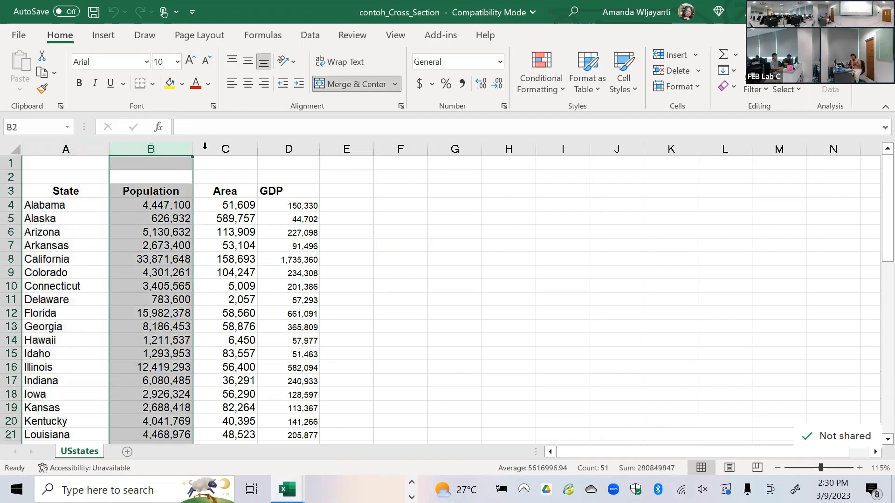
pyautogui.click(223, 147)
pyautogui.click(308, 148)
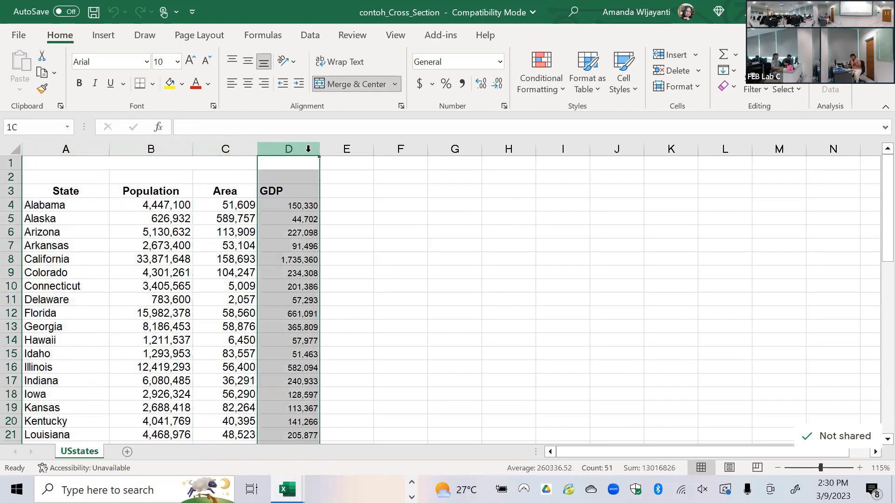
pyautogui.click(179, 148)
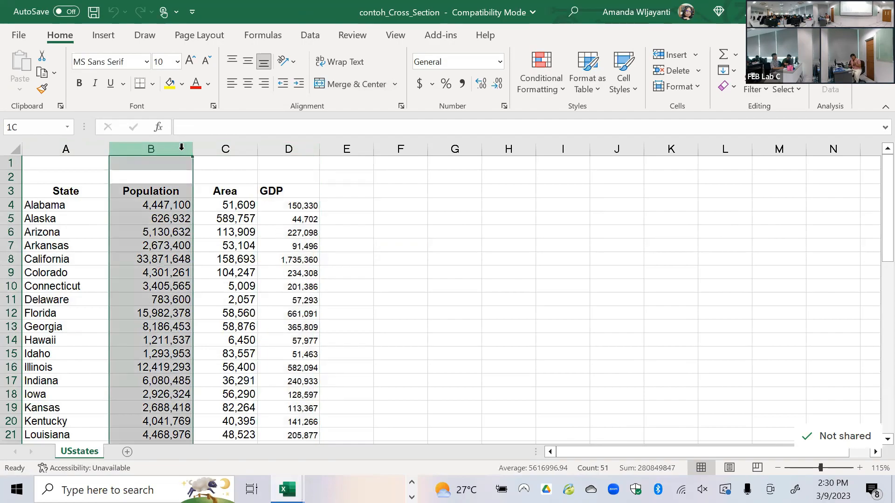
pyautogui.click(223, 146)
pyautogui.click(282, 146)
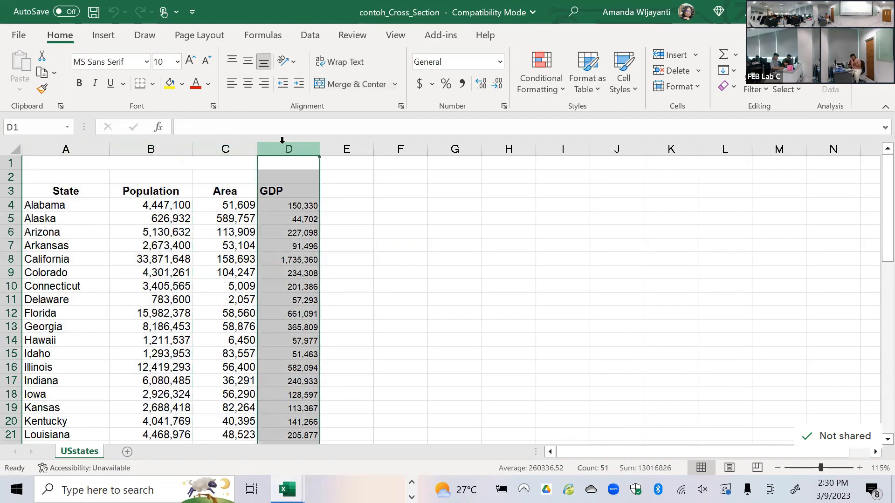
# Switch to the contoh_Panel workbook and highlight the Country and YEAR columns to examine the panel identifiers.
pyautogui.click(287, 489)
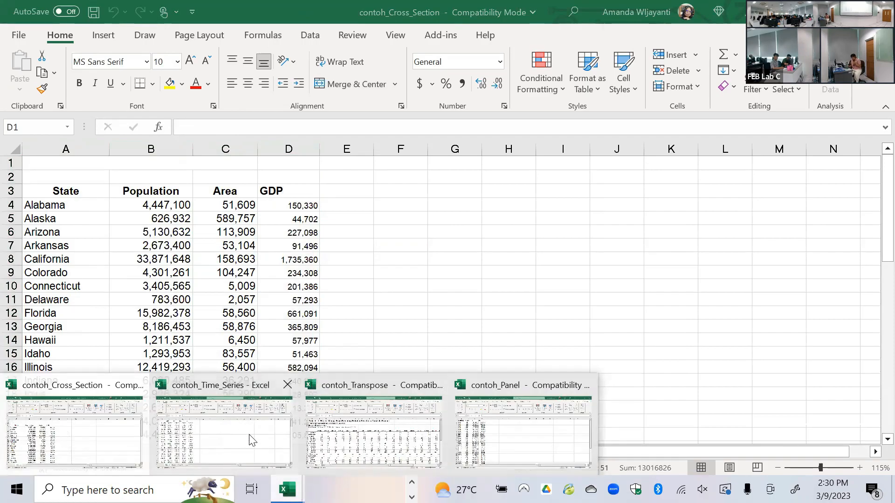
pyautogui.click(530, 432)
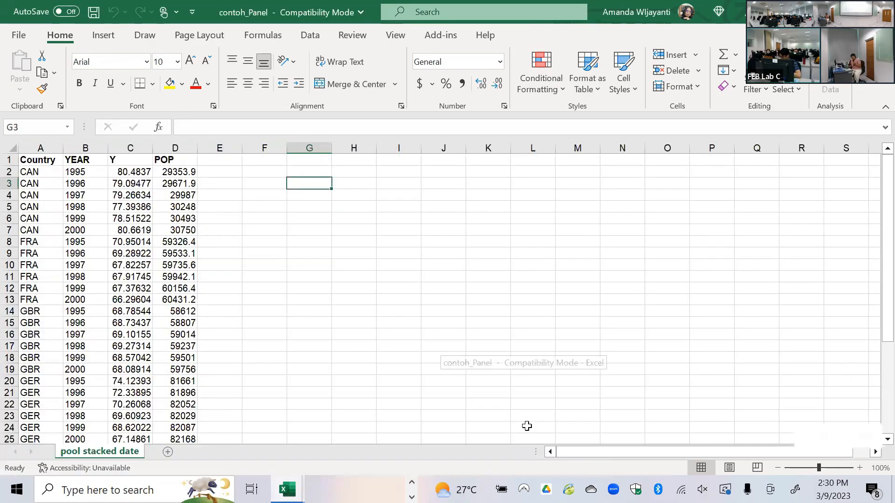
pyautogui.click(379, 357)
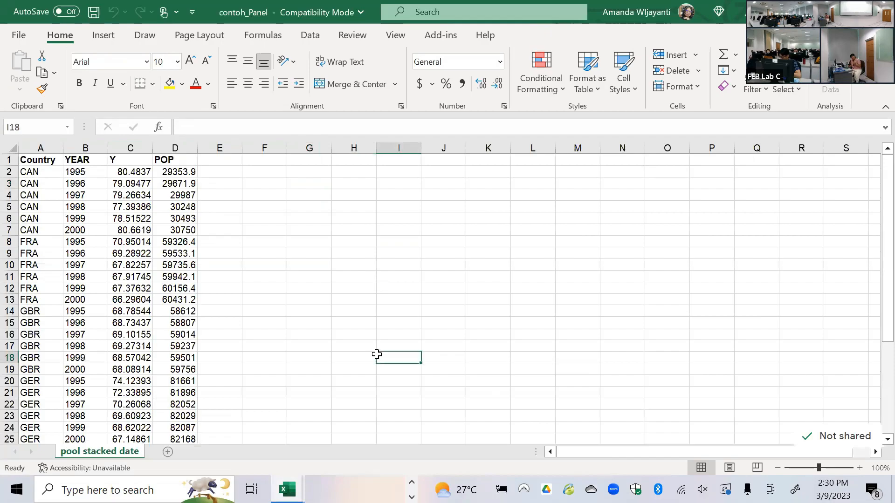
pyautogui.click(235, 218)
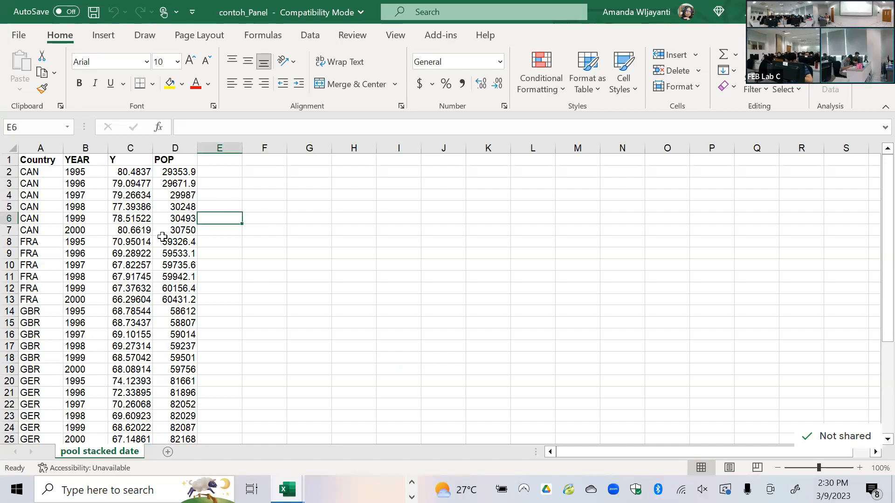
pyautogui.click(41, 148)
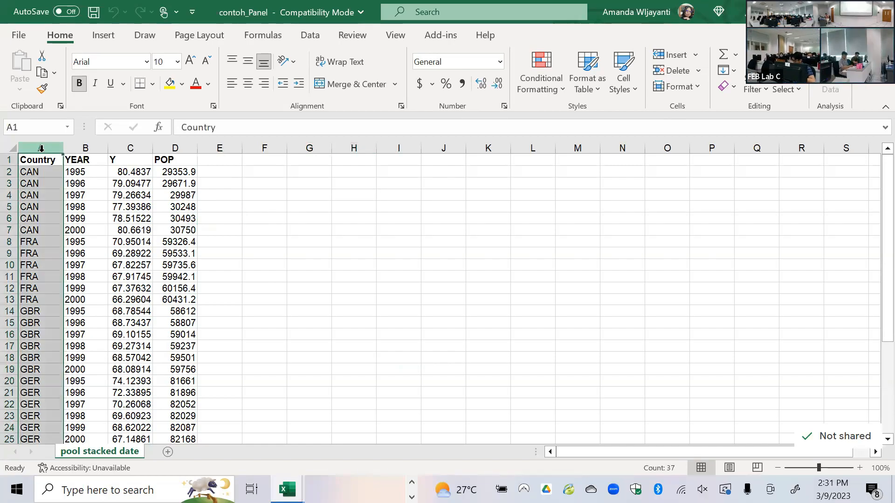
pyautogui.click(86, 149)
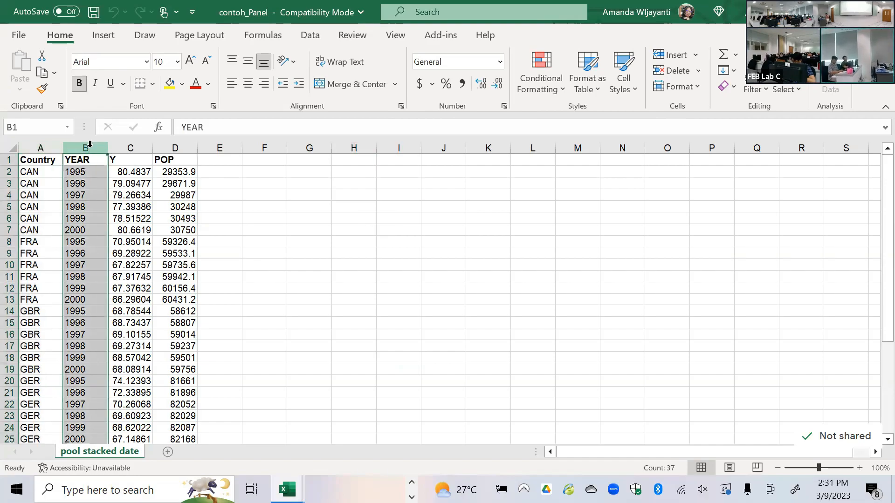
pyautogui.click(264, 205)
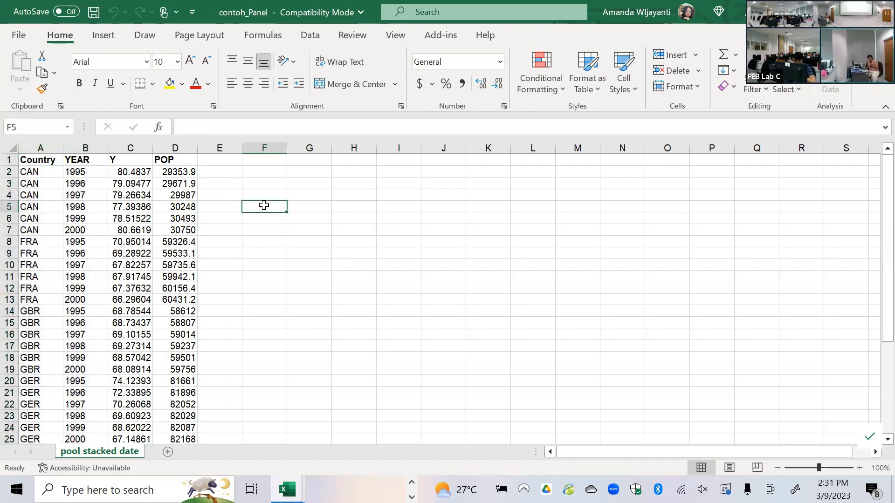
# Highlight the Country column in the panel sheet, and select the Country and YEAR headers to point out the identifiers.
pyautogui.click(299, 275)
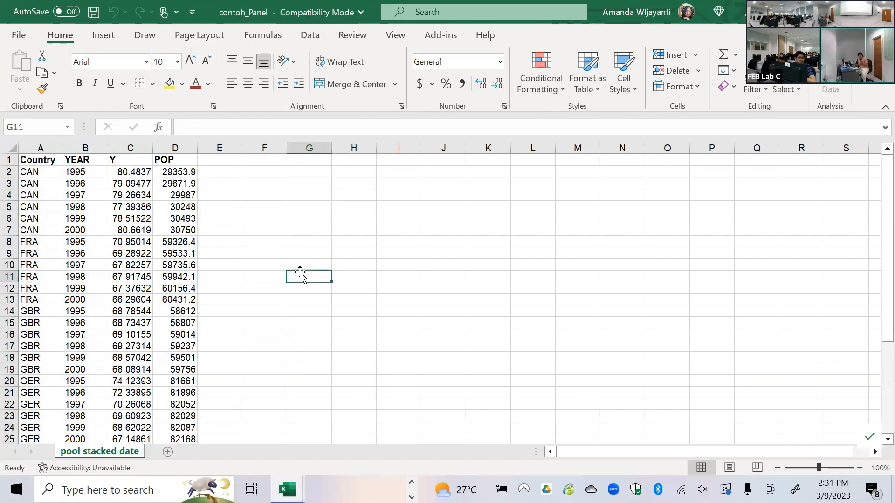
pyautogui.click(41, 148)
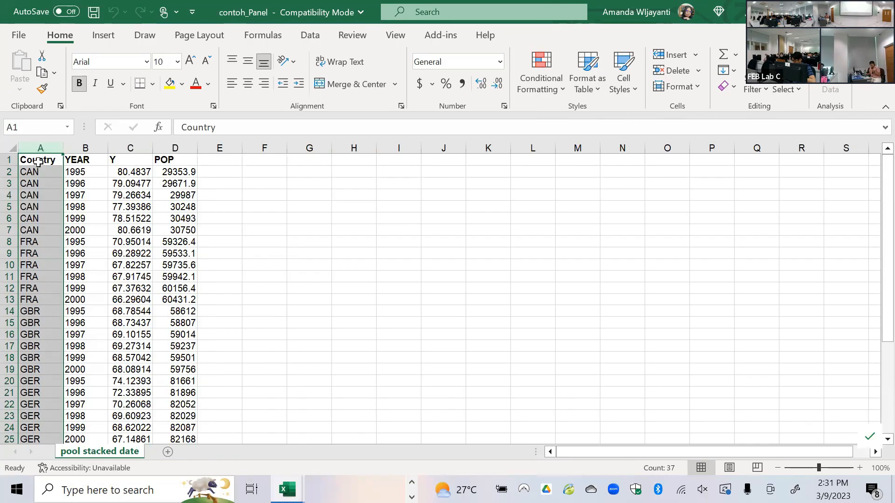
pyautogui.click(38, 162)
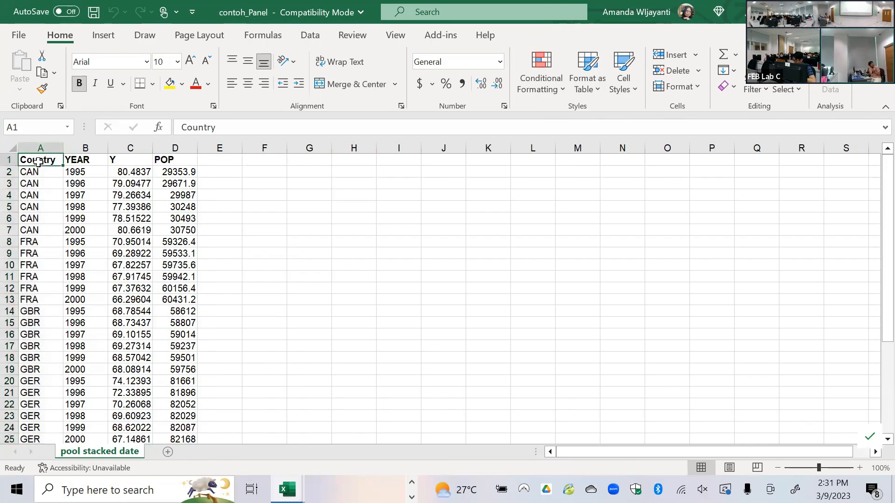
pyautogui.click(93, 160)
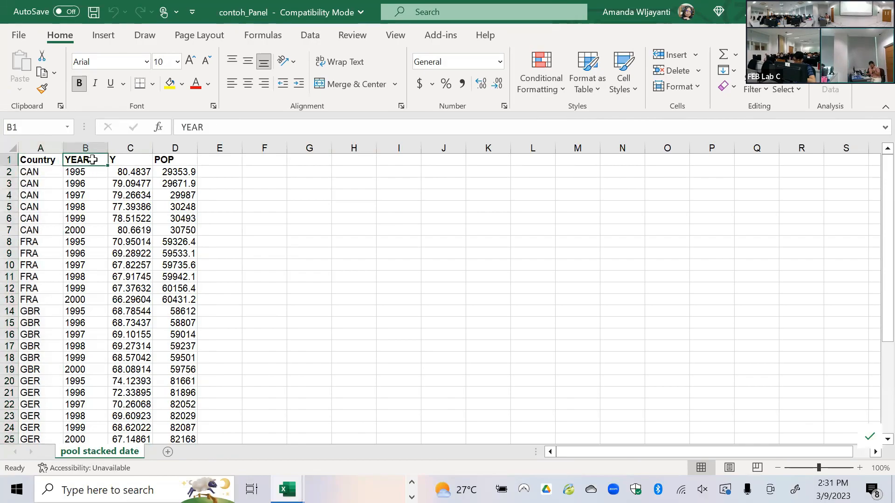
# Go down the Country column of the panel sheet, selecting a cell in successive country groups from CAN to JPN.
pyautogui.click(55, 171)
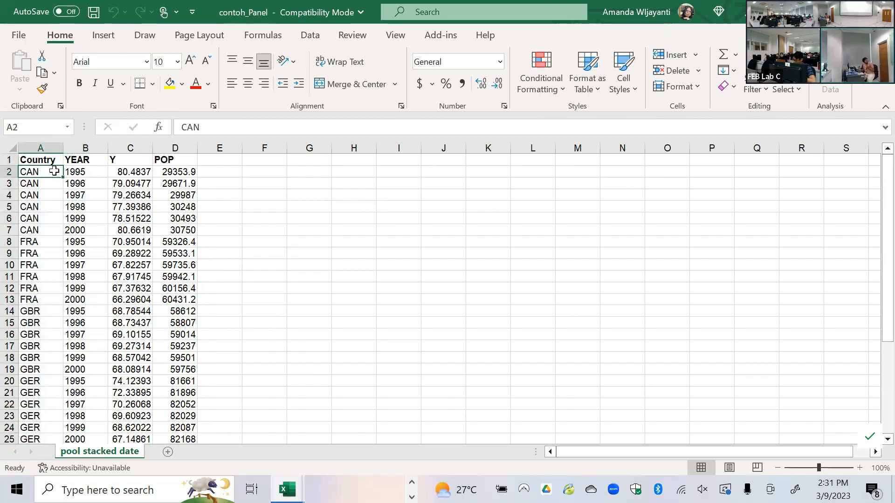
pyautogui.click(35, 196)
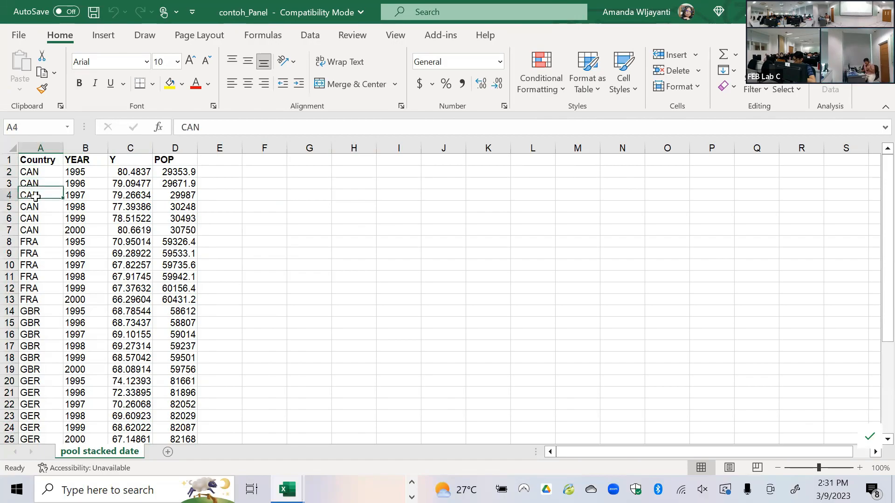
pyautogui.click(41, 286)
pyautogui.scroll(-2, 40, 294)
pyautogui.click(37, 268)
pyautogui.click(38, 337)
pyautogui.scroll(-3, 35, 326)
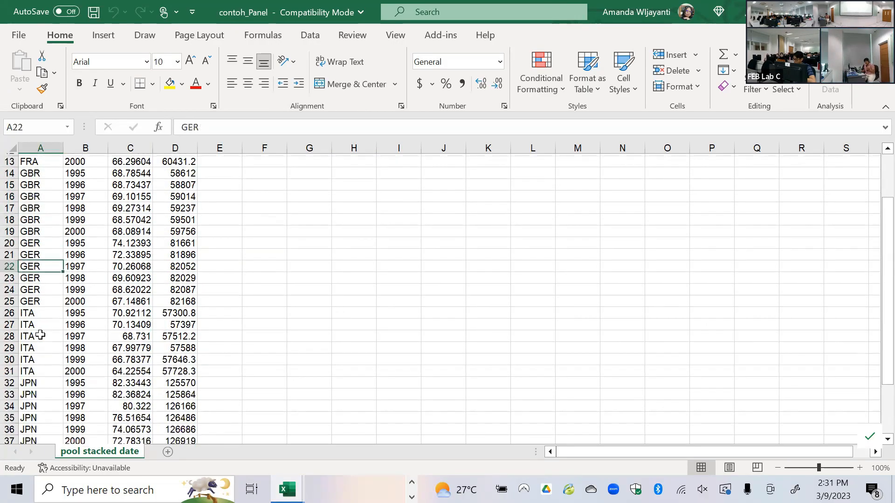
pyautogui.click(32, 286)
pyautogui.click(40, 354)
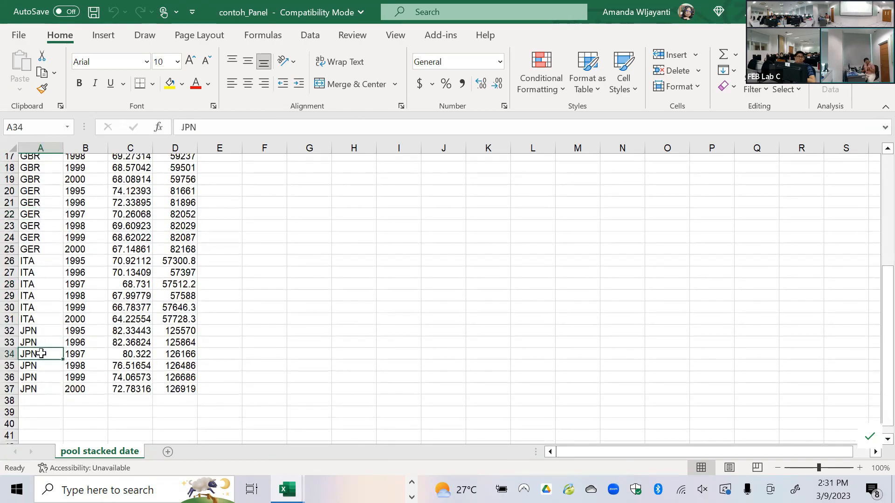
# Return to the first CAN row and step through its YEAR cells from 1995 to 2000.
pyautogui.scroll(5, 41, 354)
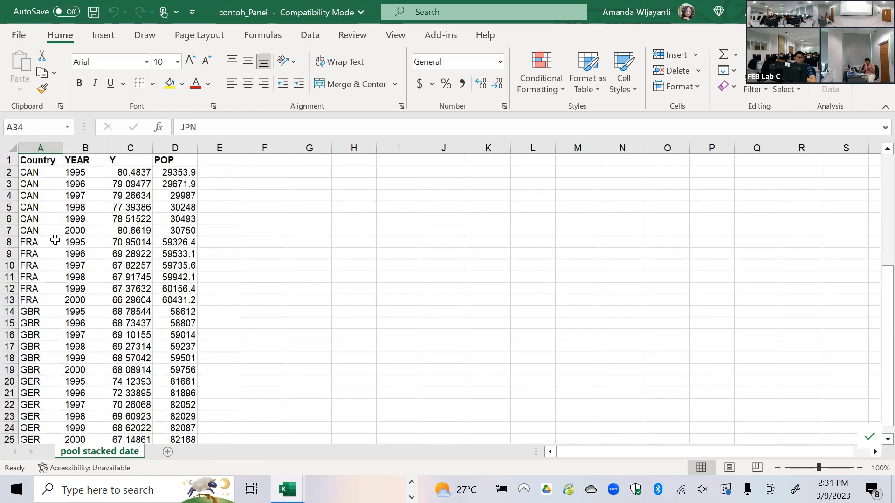
pyautogui.click(43, 231)
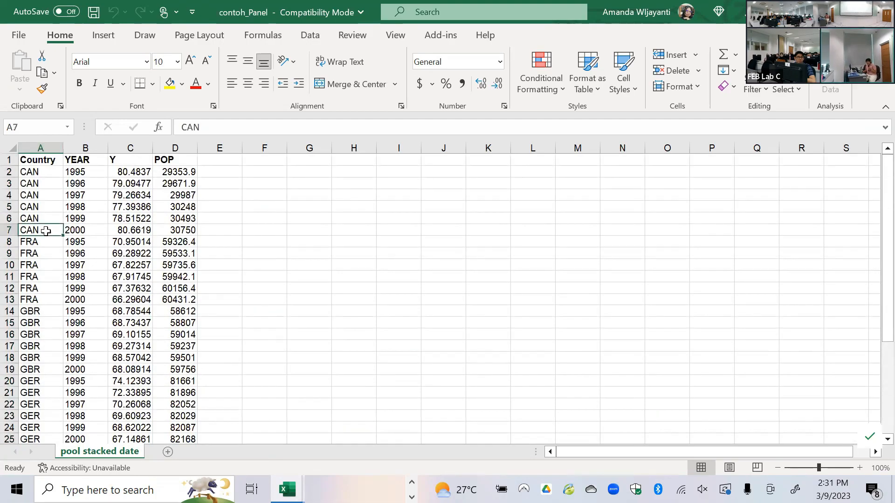
pyautogui.click(37, 172)
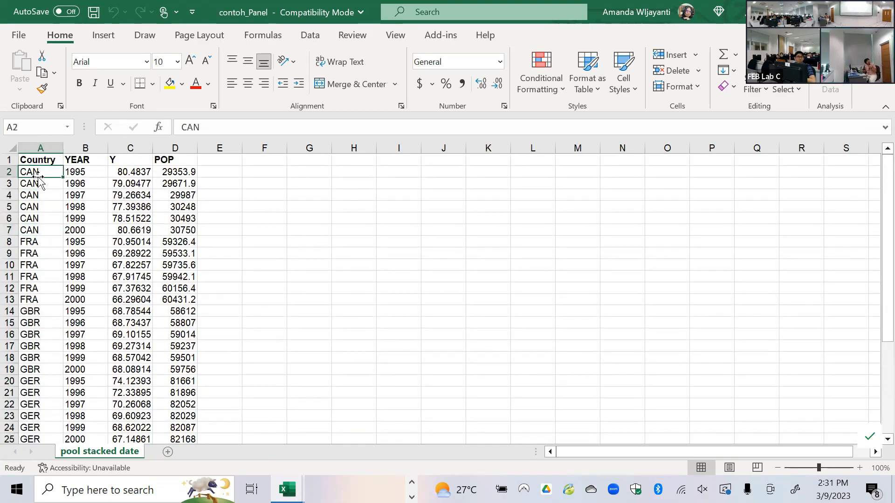
pyautogui.press('Right')
pyautogui.press('Down')
pyautogui.press('Down')
pyautogui.press('Up')
pyautogui.press('Up')
pyautogui.press('Left')
pyautogui.press('Right')
pyautogui.press('Down')
pyautogui.press('Down')
pyautogui.press('Down')
pyautogui.press('Down')
pyautogui.press('Down')
pyautogui.press('Up')
pyautogui.press('Down')
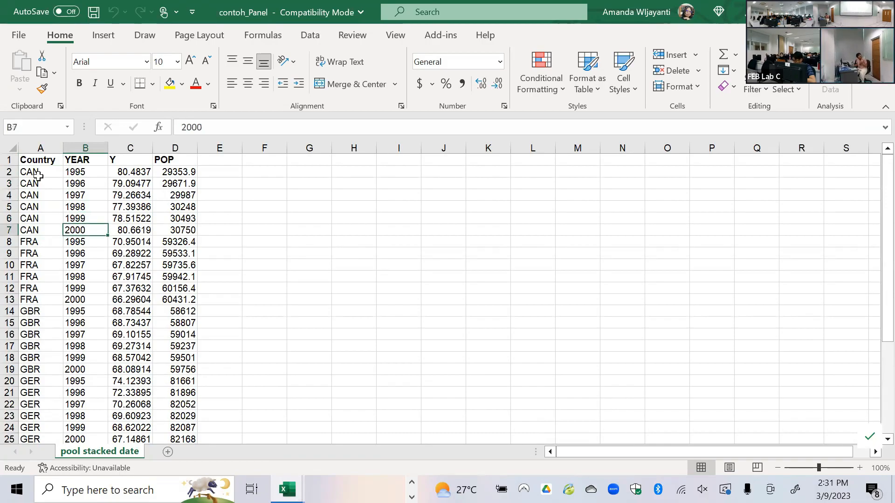
# Move to the first FRA row and step through that country's YEAR cells from 1995 to 2000.
pyautogui.press('Left')
pyautogui.press('Down')
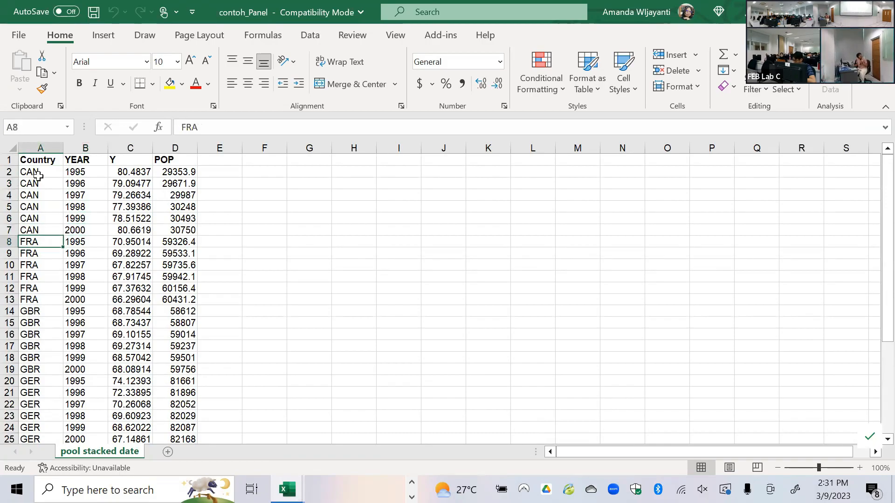
pyautogui.press('Right')
pyautogui.press('Down')
pyautogui.press('Down')
pyautogui.press('Down')
pyautogui.press('Down')
pyautogui.press('Down')
pyautogui.press('Down')
# Select the first GBR row and step through its YEAR cells from 1995 to 2000.
pyautogui.press('Left')
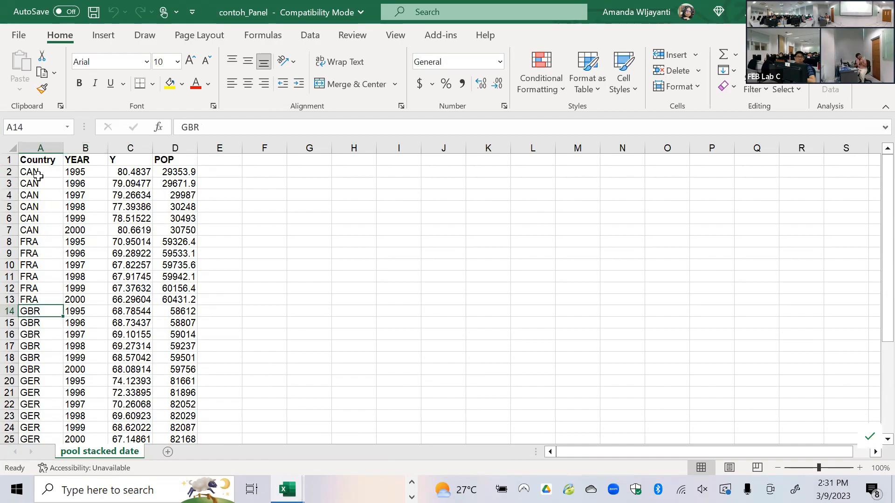
pyautogui.press('Right')
pyautogui.press('Down')
pyautogui.press('Down')
pyautogui.press('Down')
pyautogui.press('Down')
pyautogui.press('Down')
pyautogui.press('Down')
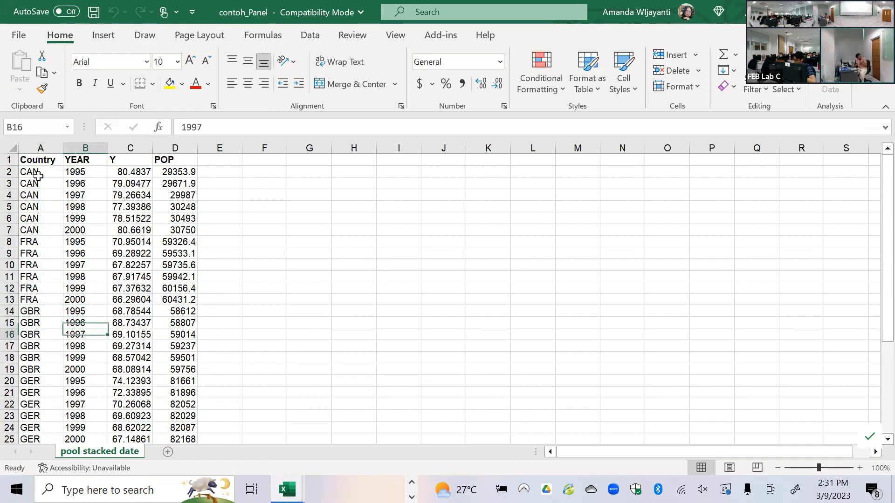
pyautogui.press('Up')
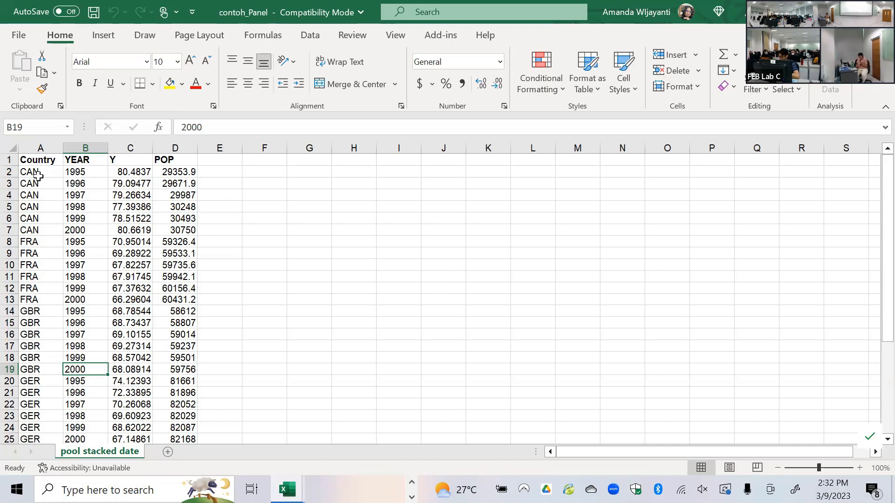
# Point out year and country cells in the CAN rows, and highlight the Y and POP columns to examine the panel variables.
pyautogui.click(116, 207)
pyautogui.click(68, 203)
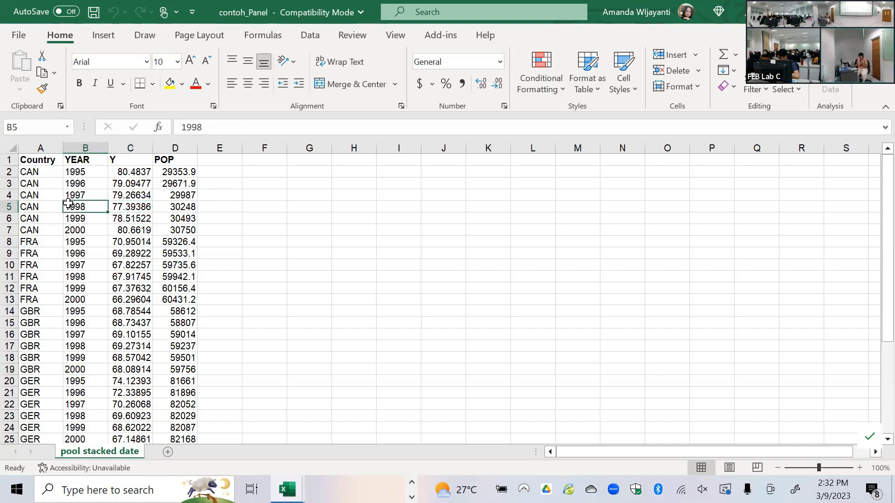
pyautogui.click(24, 197)
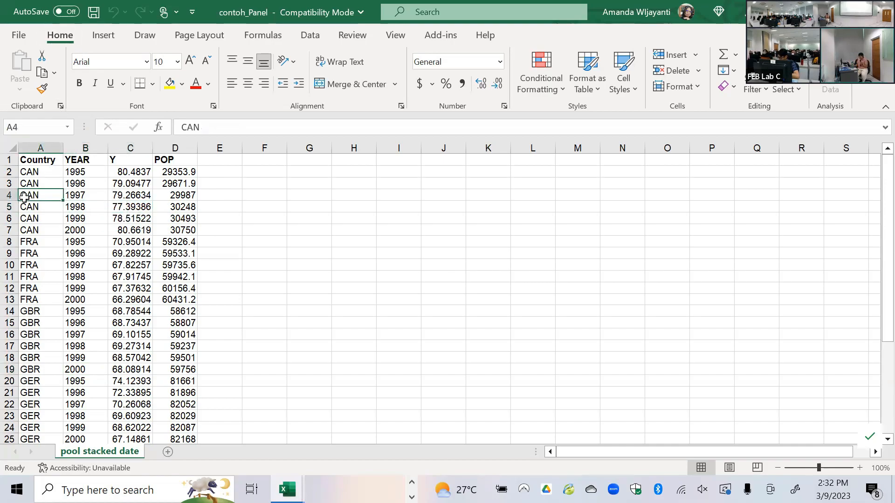
pyautogui.click(137, 143)
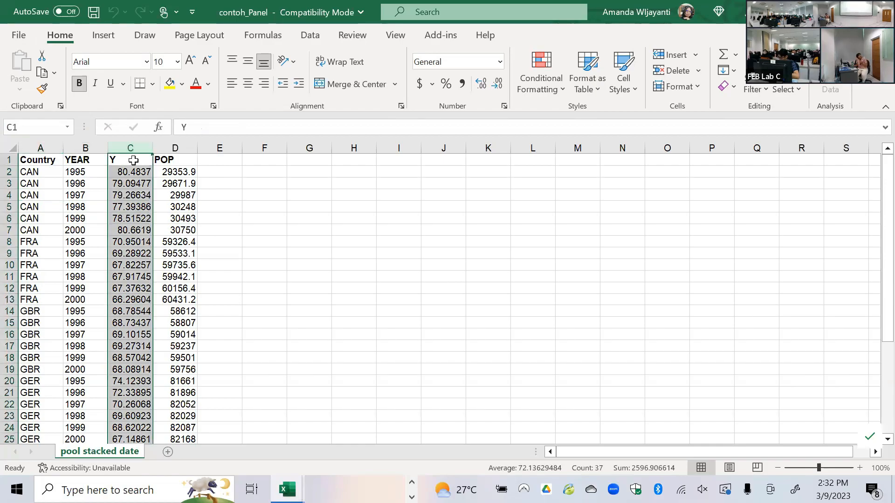
pyautogui.click(132, 159)
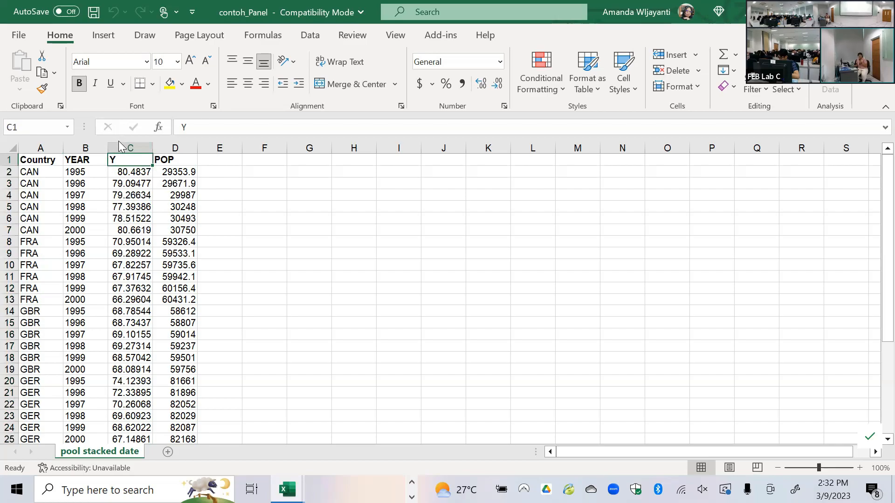
pyautogui.click(184, 183)
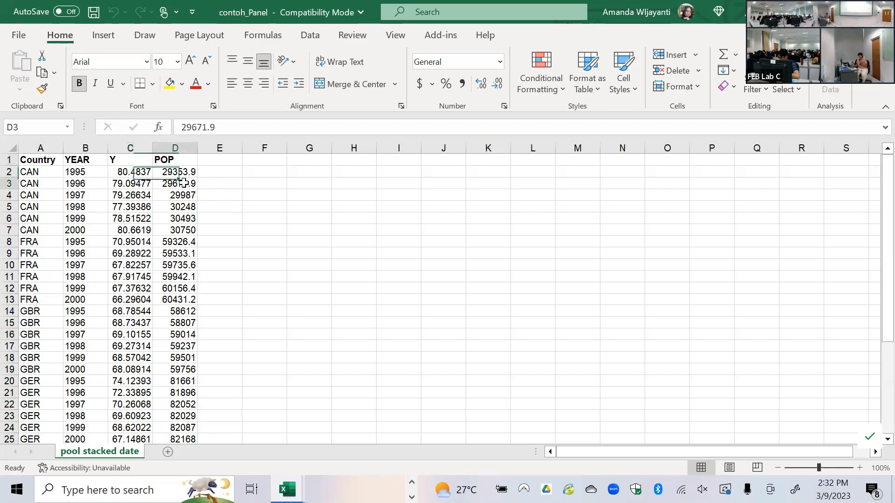
pyautogui.click(183, 148)
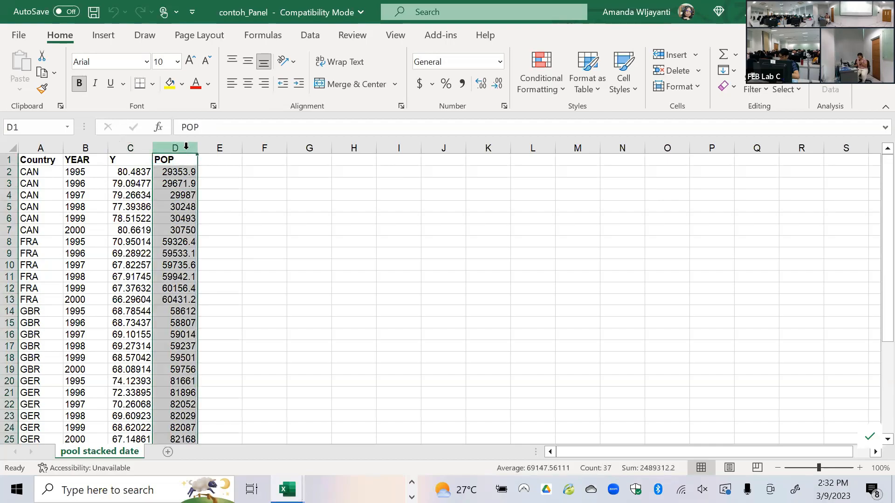
pyautogui.click(132, 142)
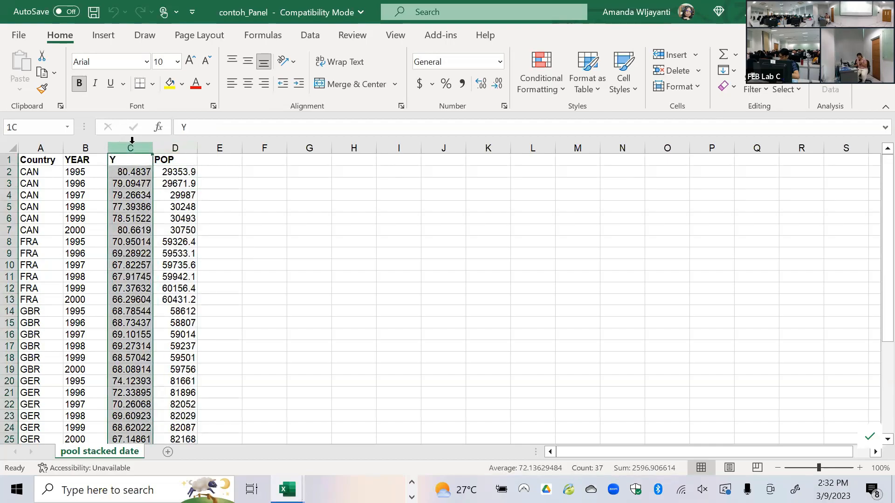
pyautogui.click(240, 252)
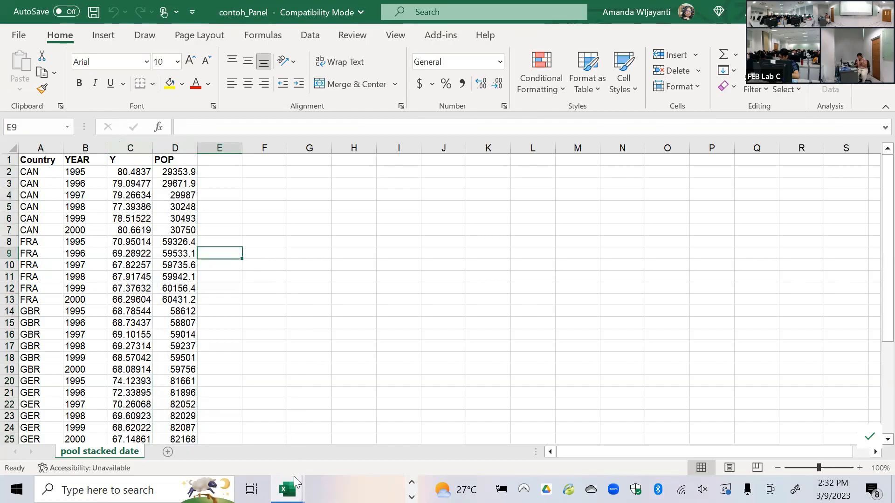
# Switch to EViews and cancel the open Workfile Create dialog.
pyautogui.click(287, 490)
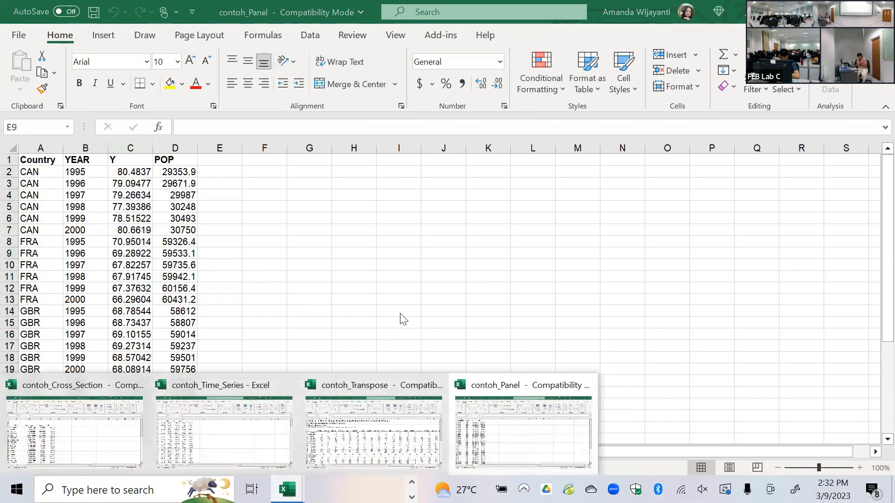
pyautogui.click(381, 305)
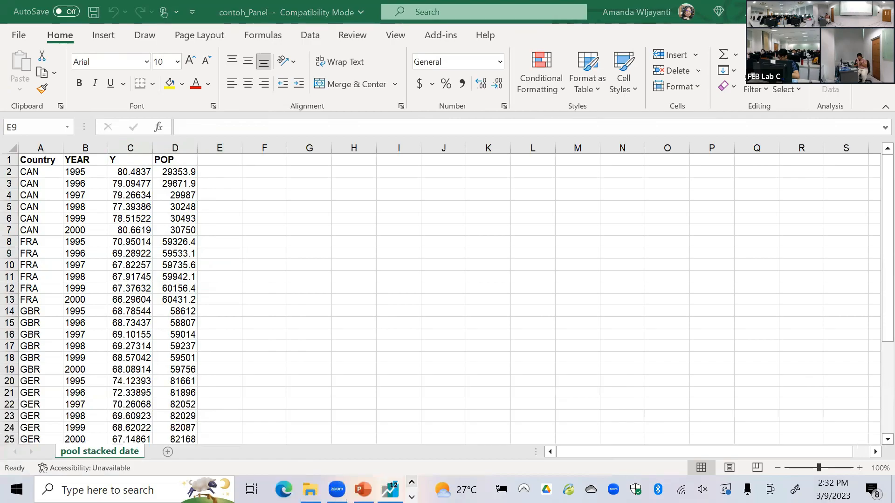
pyautogui.moveTo(389, 490)
pyautogui.click(349, 447)
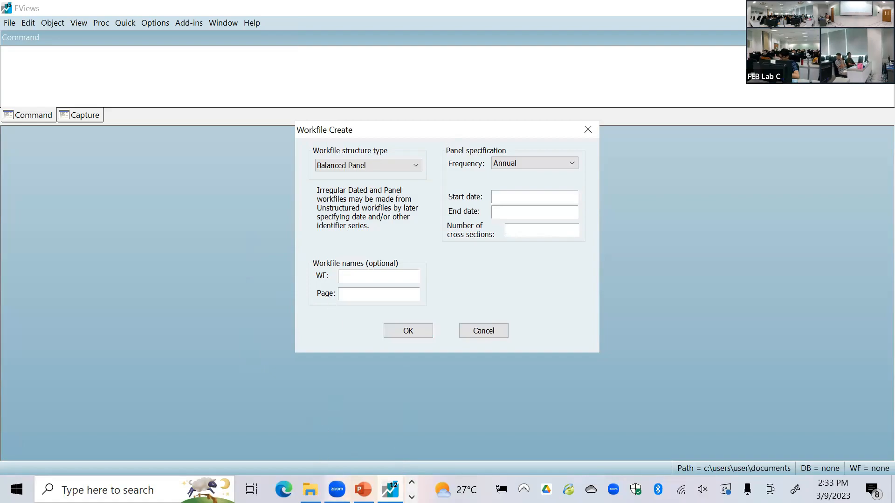
pyautogui.rightClick(336, 489)
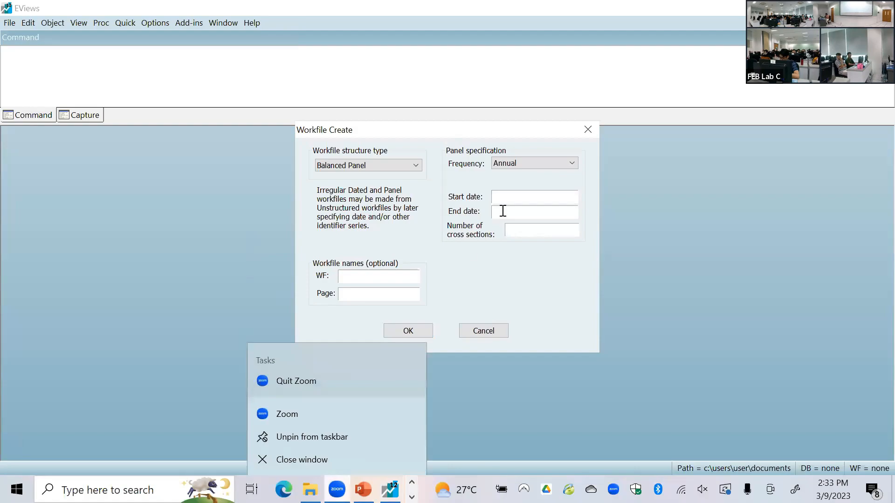
pyautogui.click(623, 368)
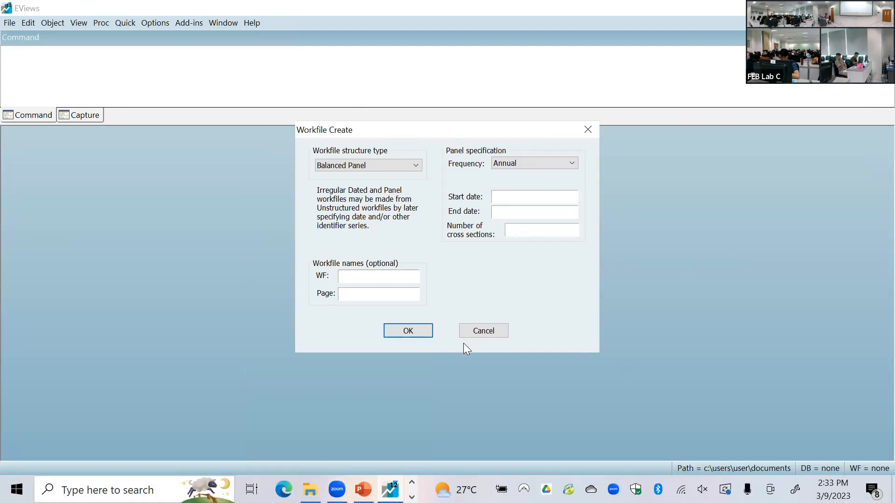
pyautogui.click(479, 329)
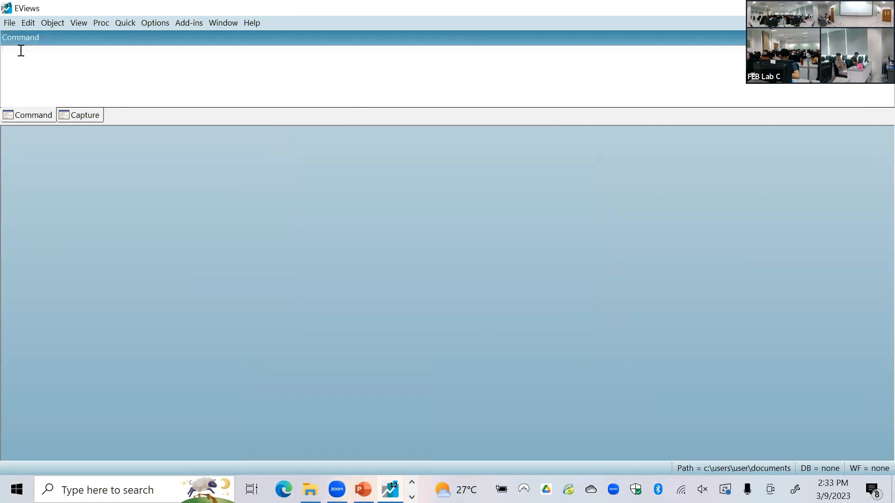
# Create a new workfile with the Unstructured / Undated structure type and 50 observations.
pyautogui.click(10, 23)
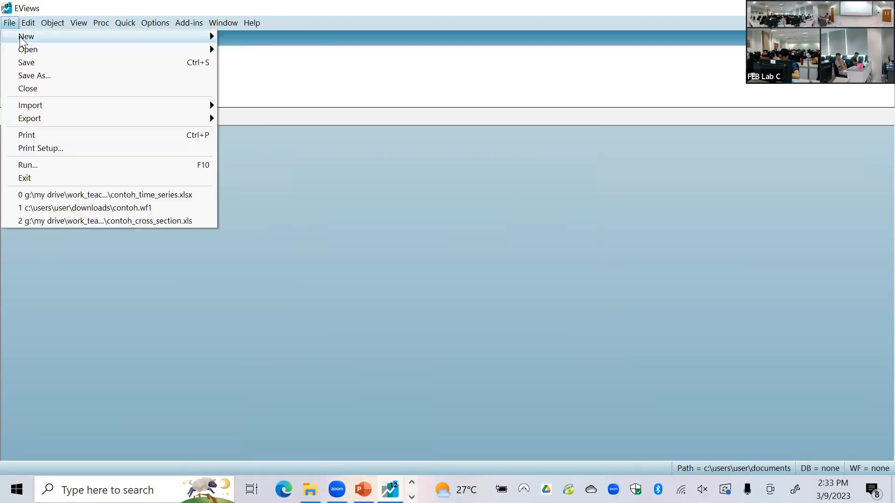
pyautogui.moveTo(222, 23)
pyautogui.moveTo(11, 27)
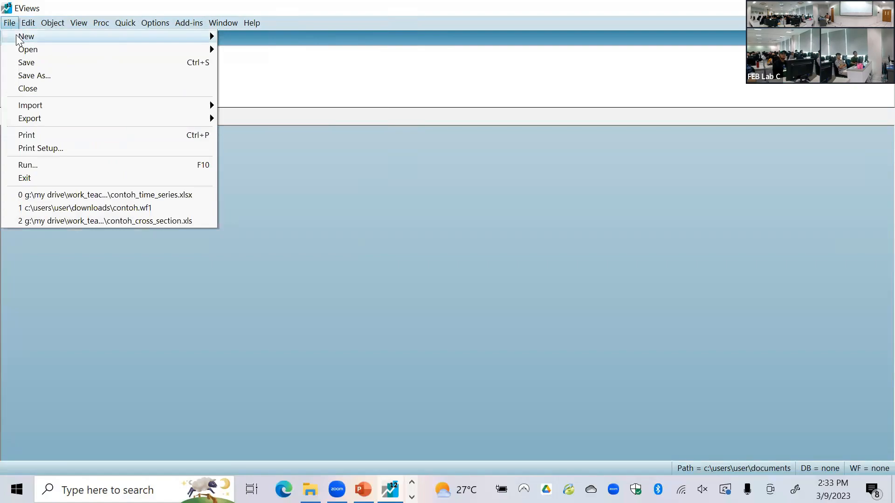
pyautogui.moveTo(112, 50)
pyautogui.press('Up')
pyautogui.press('Right')
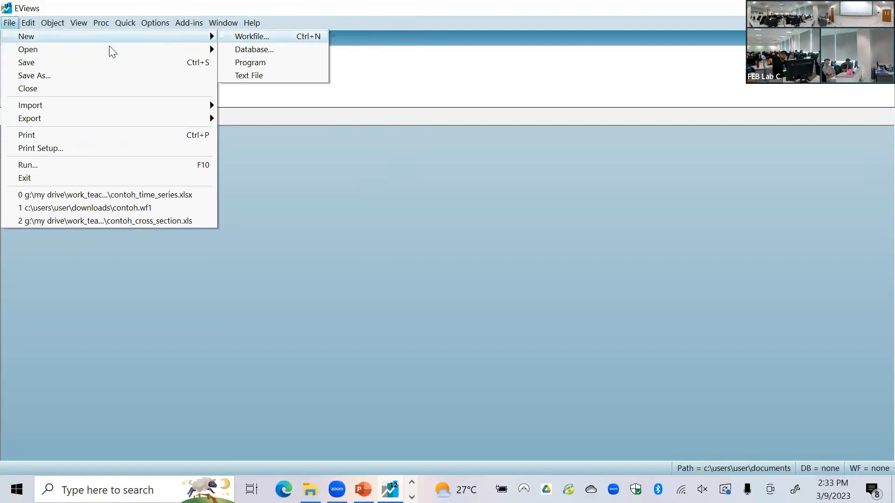
pyautogui.click(329, 208)
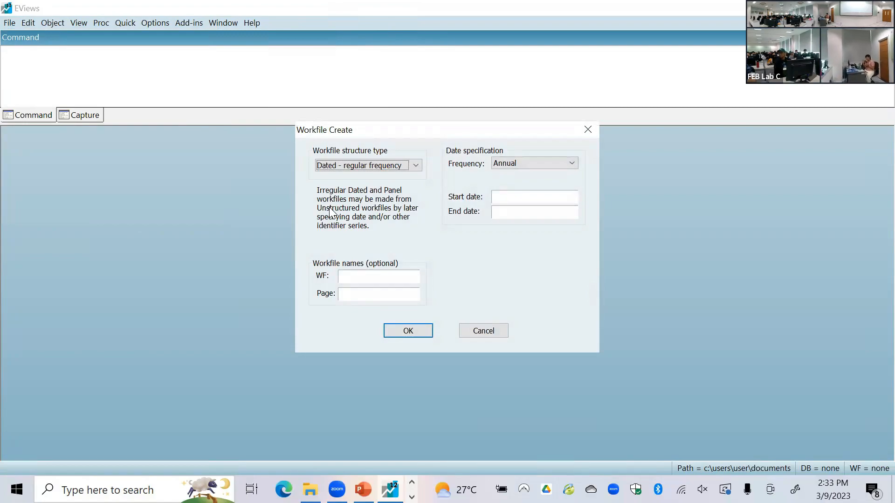
pyautogui.click(381, 164)
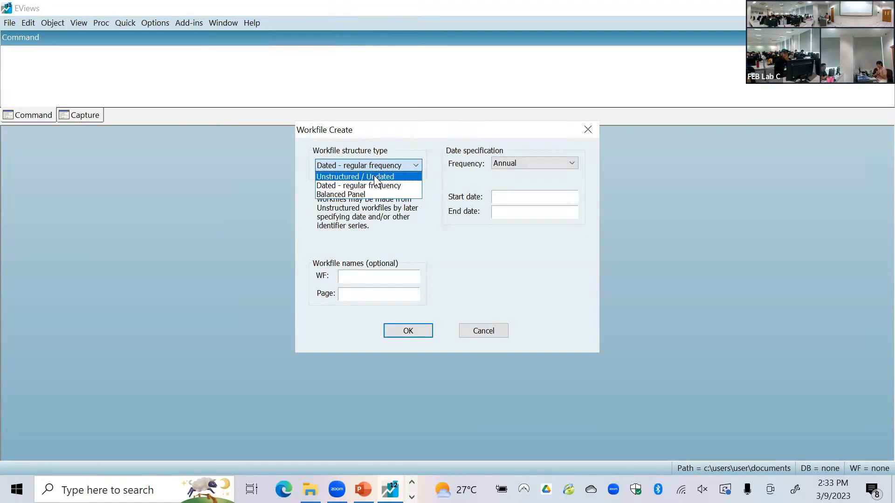
pyautogui.click(374, 176)
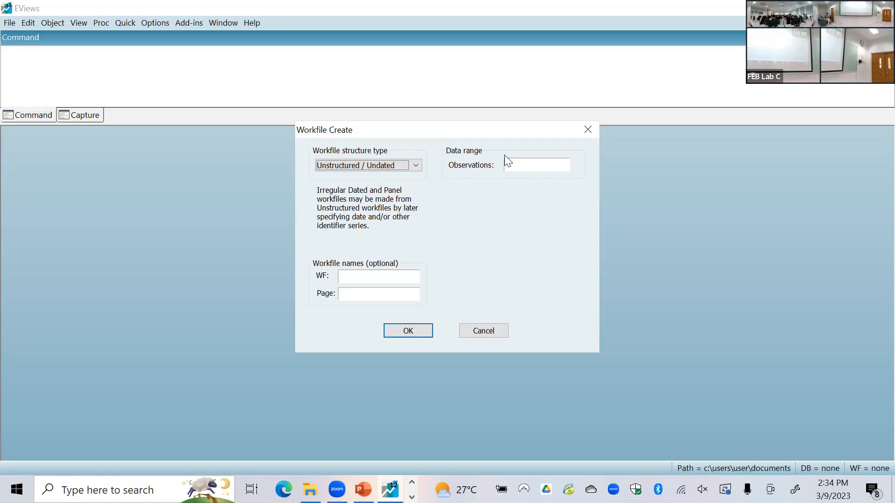
pyautogui.click(539, 164)
pyautogui.write('50')
pyautogui.click(371, 277)
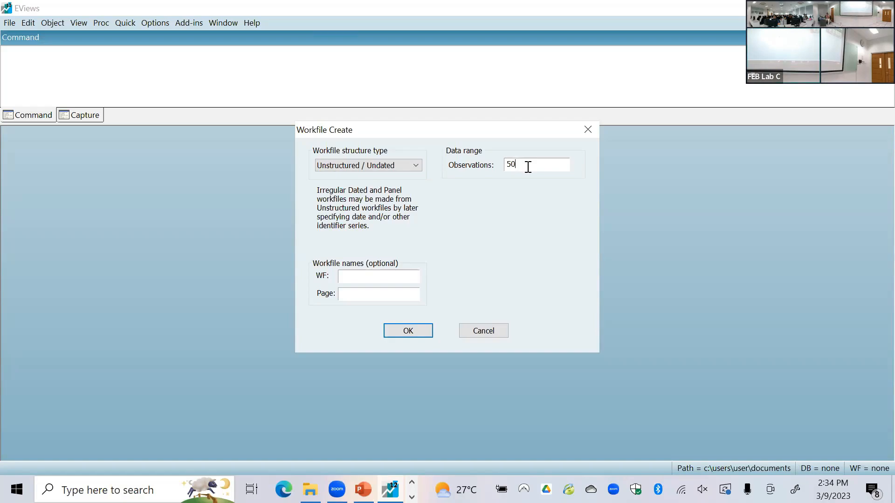
pyautogui.click(408, 332)
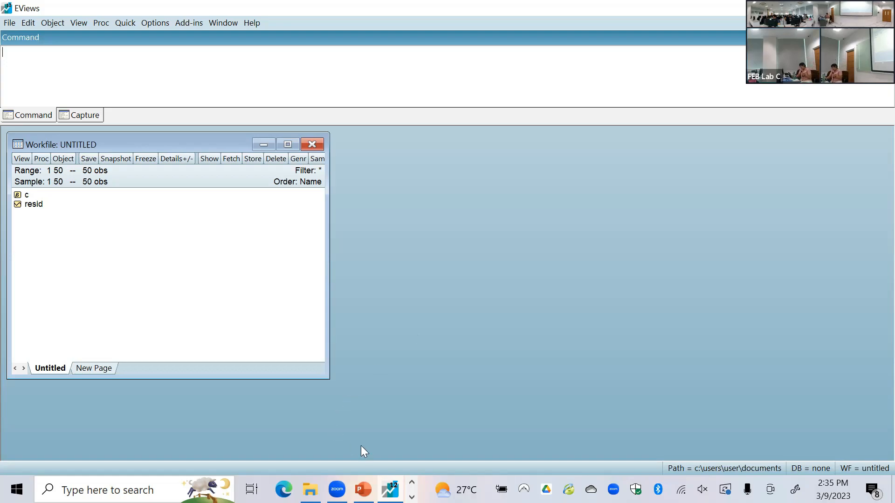
# Switch to the PowerPoint training slides and advance from the Group Object slide to the "Creating a Workfile" slide.
pyautogui.hotkey('alt', 'Tab')
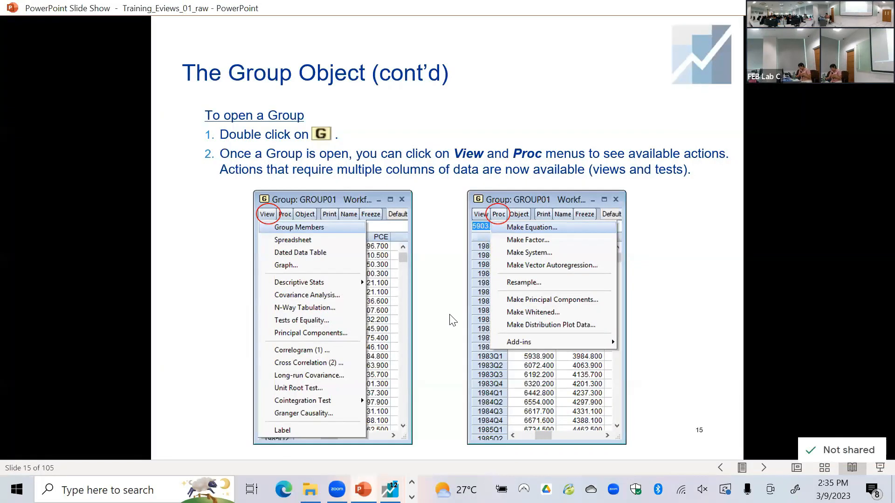
pyautogui.press('Right')
pyautogui.press('Right')
pyautogui.press('Right')
pyautogui.press('Right')
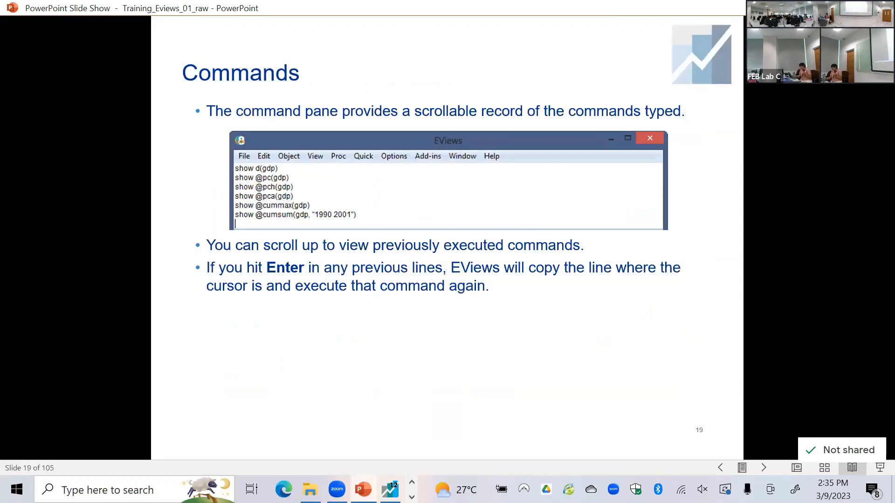
pyautogui.press('Right')
pyautogui.press('Right')
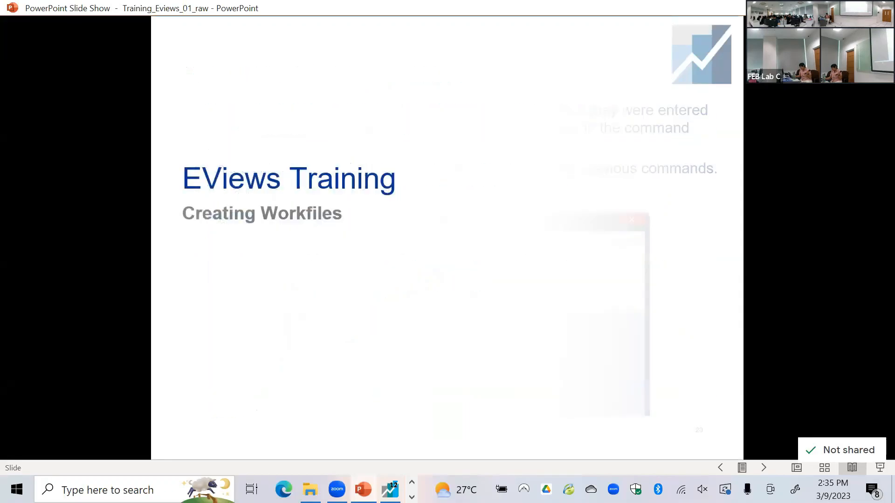
pyautogui.press('Right')
pyautogui.press('Right')
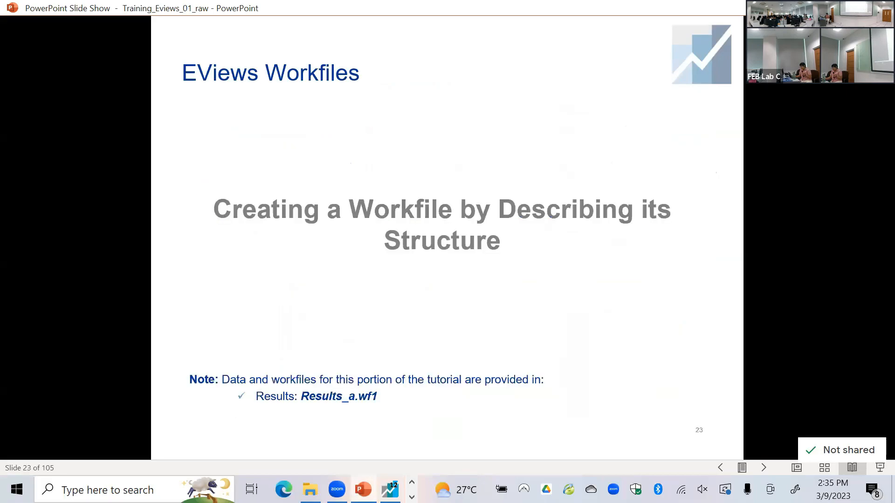
pyautogui.press('Right')
pyautogui.press('Right')
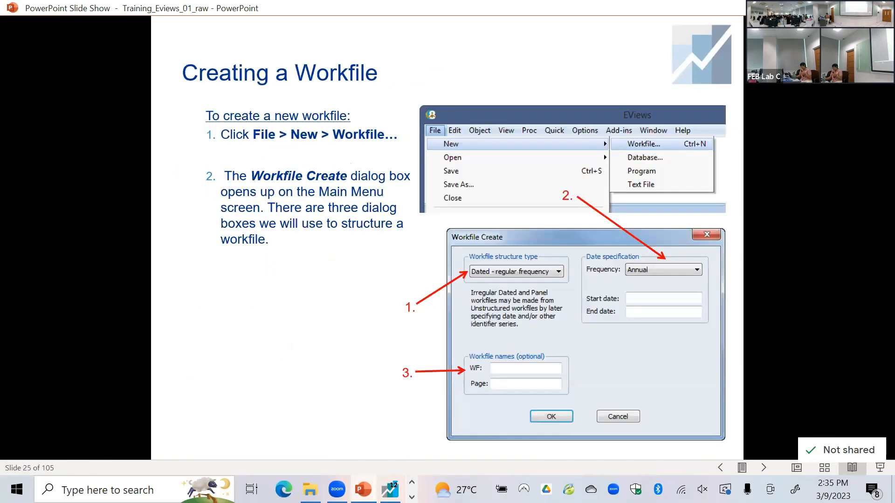
# Review the slides on workfile structure types, the monthly dated workfile example and the undated workfile example.
pyautogui.press('Right')
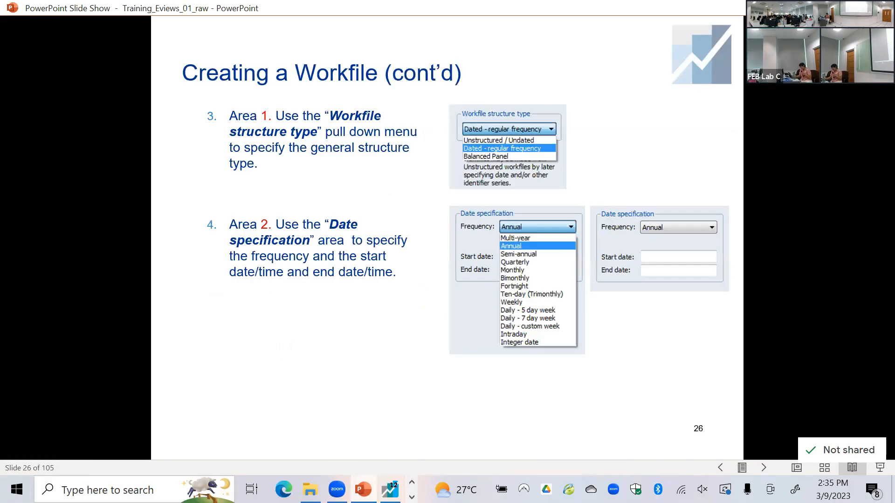
pyautogui.press('Right')
pyautogui.press('Right')
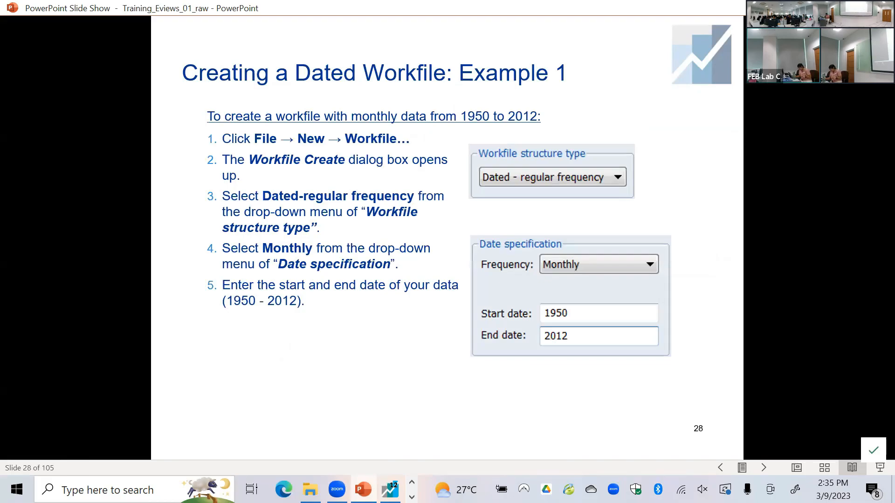
pyautogui.press('Right')
pyautogui.press('Left')
pyautogui.press('Right')
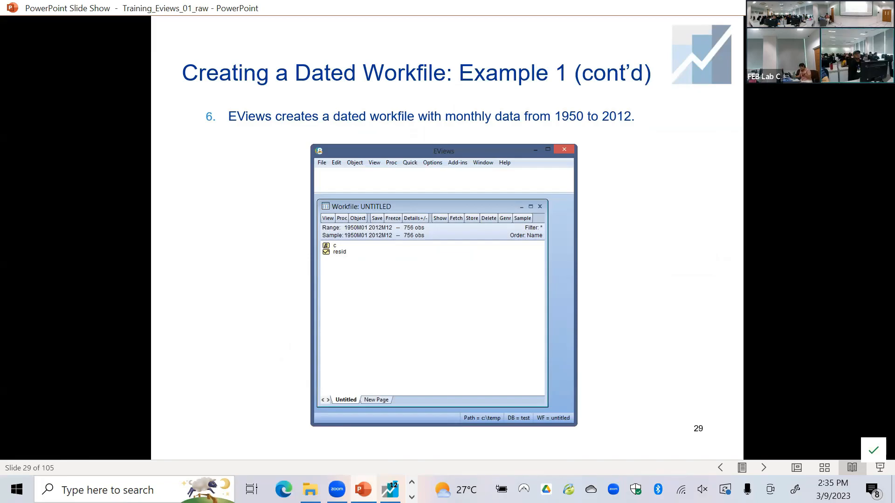
pyautogui.press('Right')
pyautogui.press('Right')
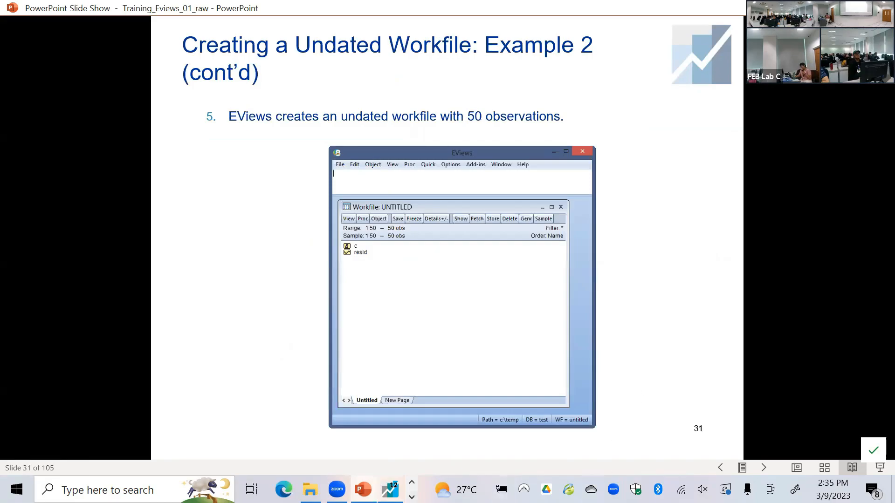
# Switch back to EViews and open the contoh_Cross_Section file from the Training Undip folder for import into the workfile.
pyautogui.moveTo(390, 489)
pyautogui.click(390, 434)
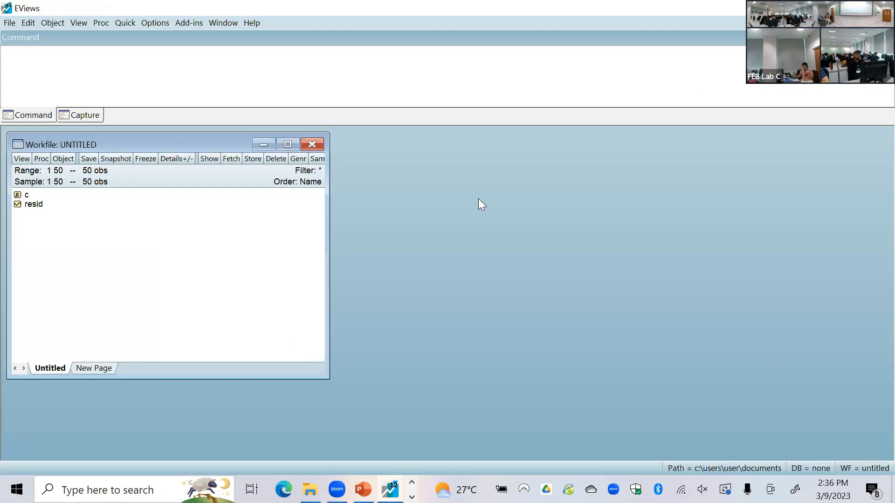
pyautogui.click(10, 24)
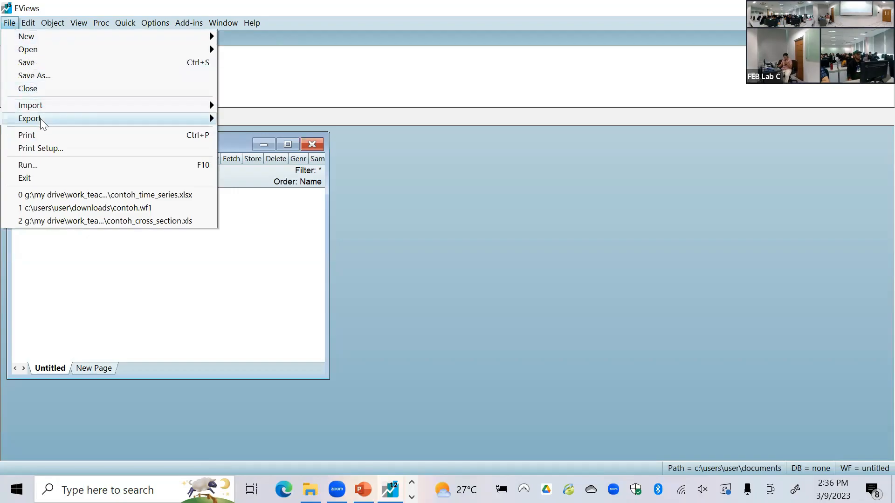
pyautogui.moveTo(40, 118)
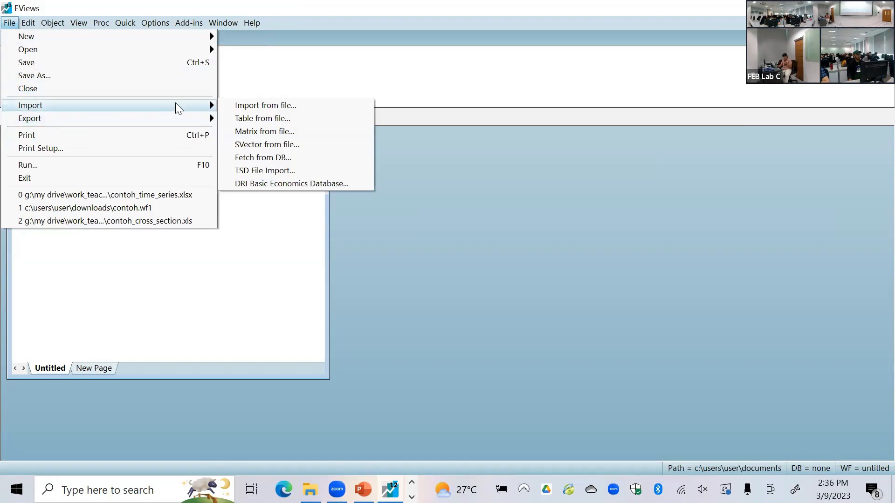
pyautogui.click(243, 106)
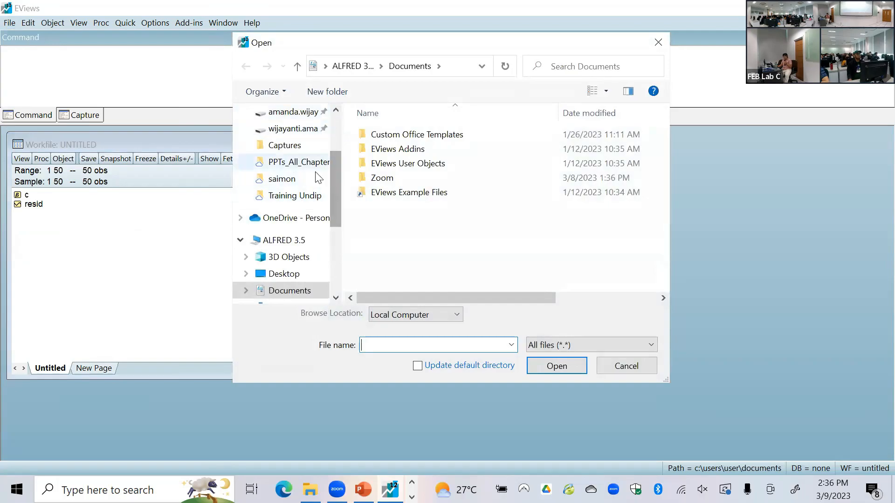
pyautogui.click(304, 198)
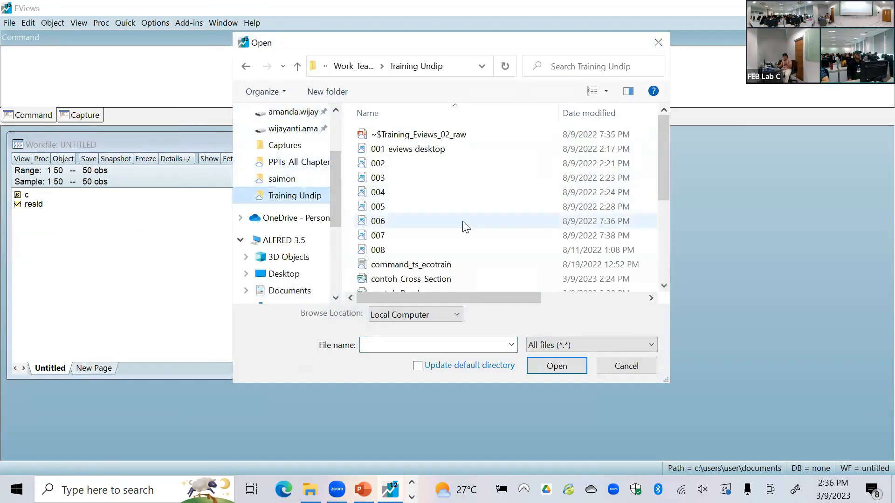
pyautogui.scroll(-3, 464, 225)
pyautogui.scroll(-1, 464, 227)
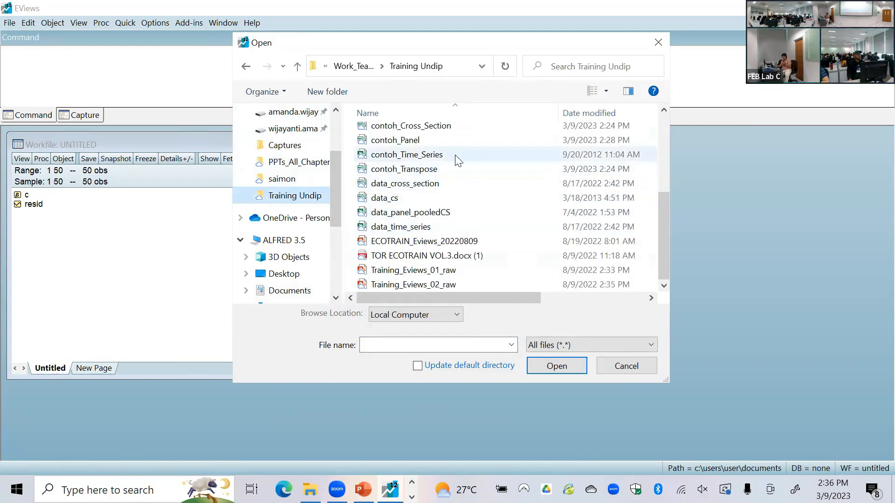
pyautogui.click(471, 130)
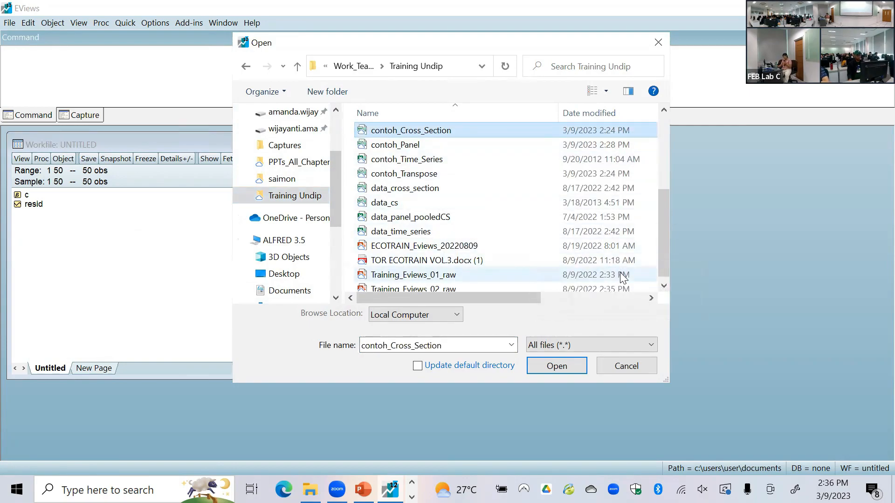
pyautogui.click(557, 366)
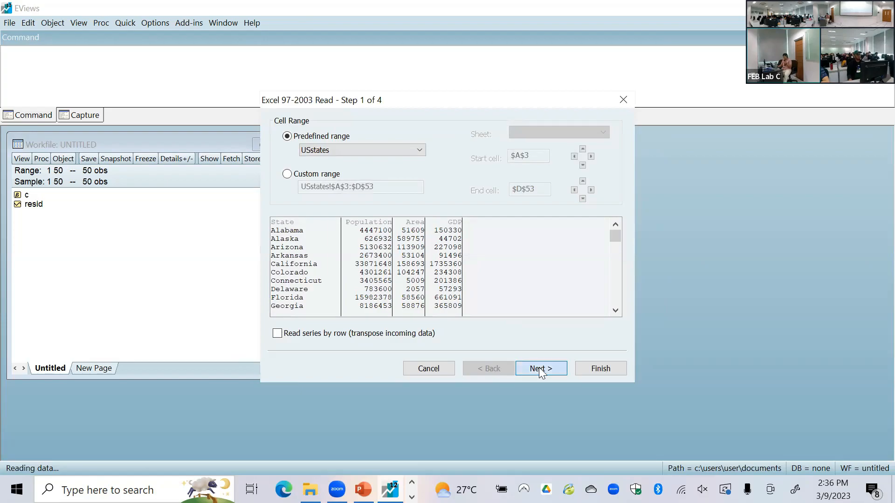
# Import the predefined USstates range with the default read settings, without linking the series to the external source.
pyautogui.click(539, 368)
pyautogui.click(539, 368)
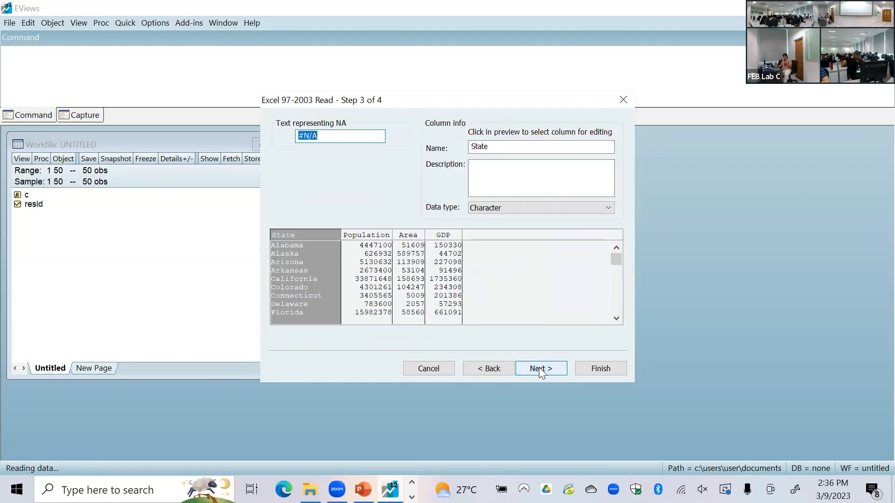
pyautogui.click(539, 368)
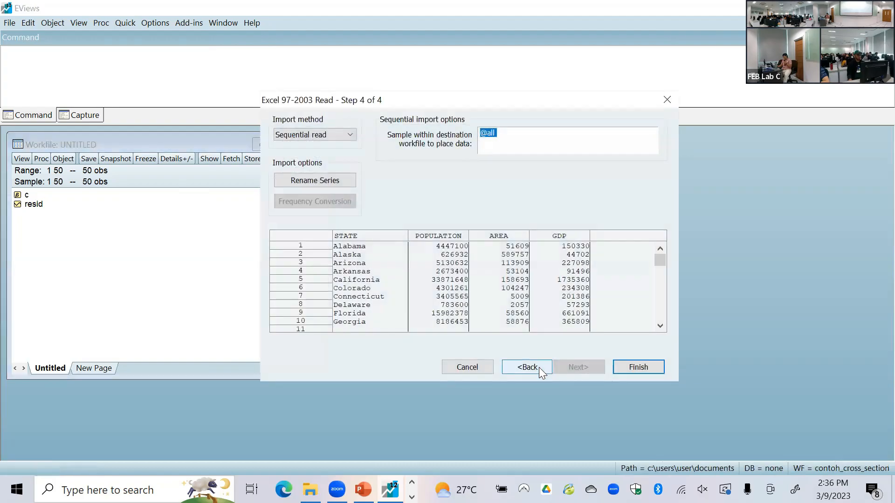
pyautogui.click(646, 369)
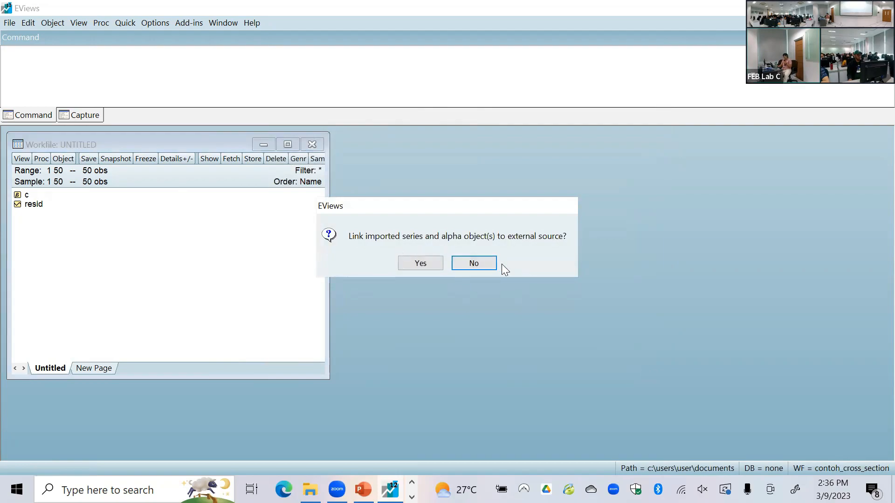
pyautogui.click(461, 264)
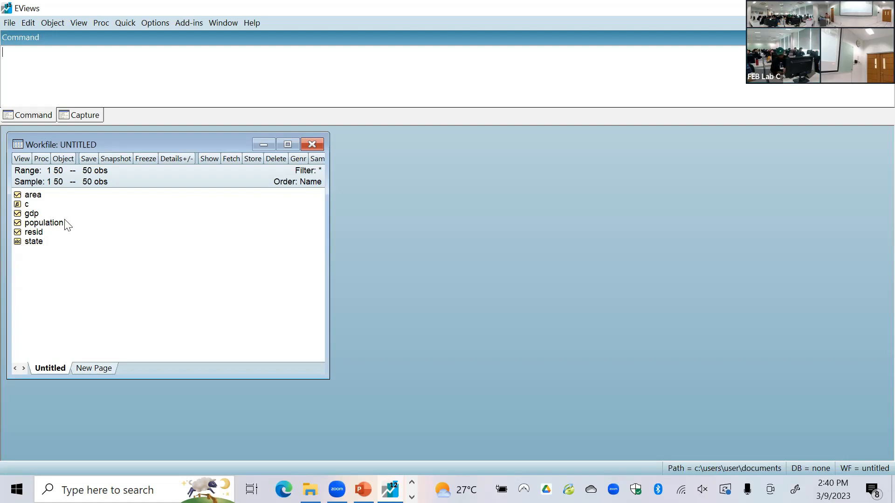
# Open the imported gdp series to examine its observations, and close it again.
pyautogui.click(54, 225)
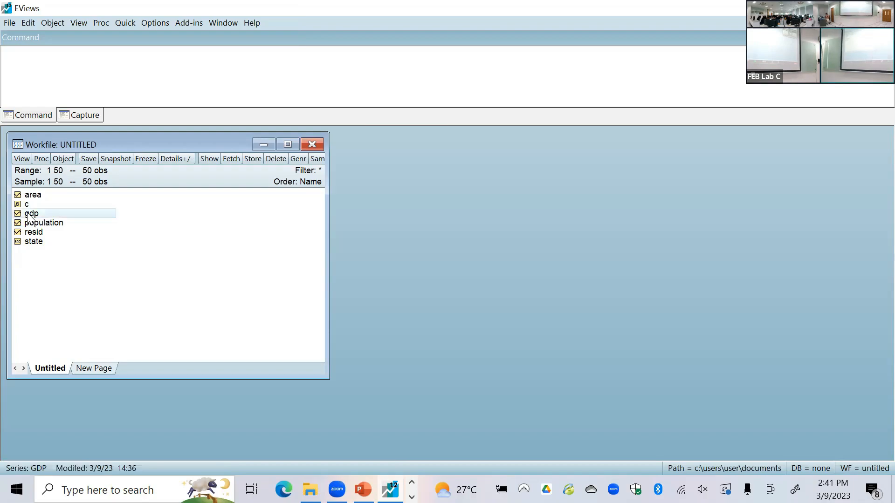
pyautogui.doubleClick(78, 215)
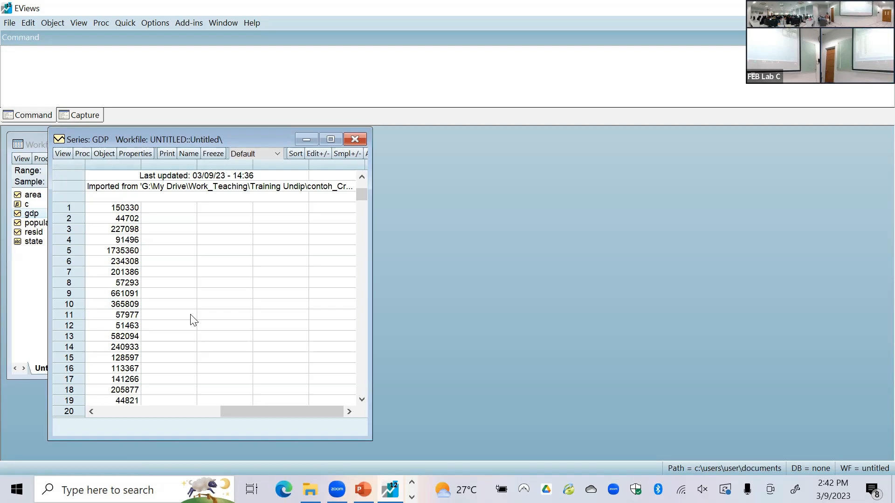
pyautogui.click(355, 140)
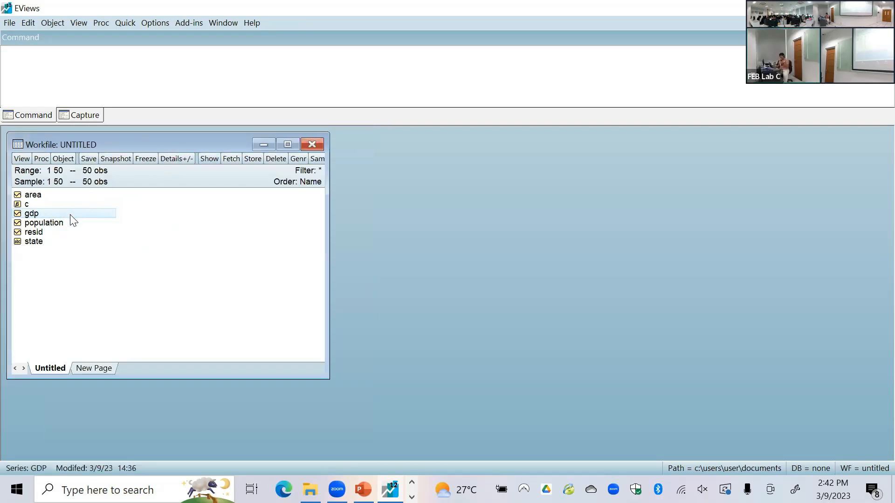
# Plot the gdp series as a raw-data Line & Symbol graph, inspect its peak, and close the series window.
pyautogui.doubleClick(71, 215)
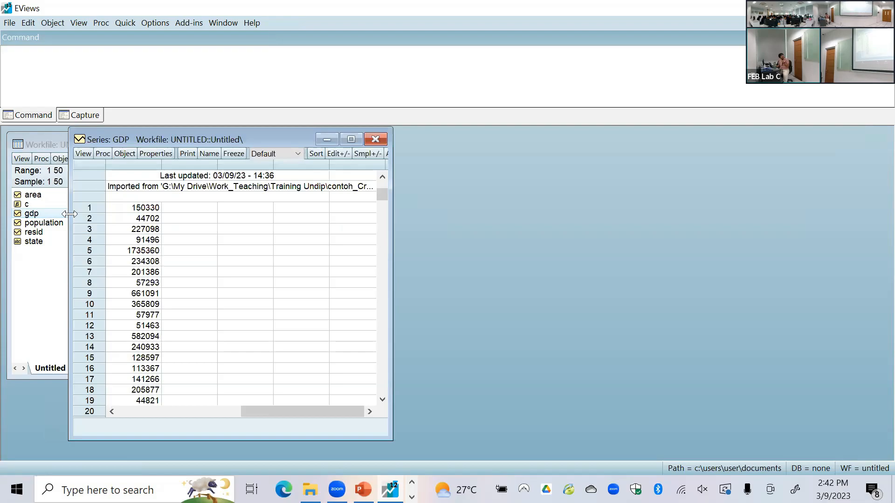
pyautogui.click(84, 154)
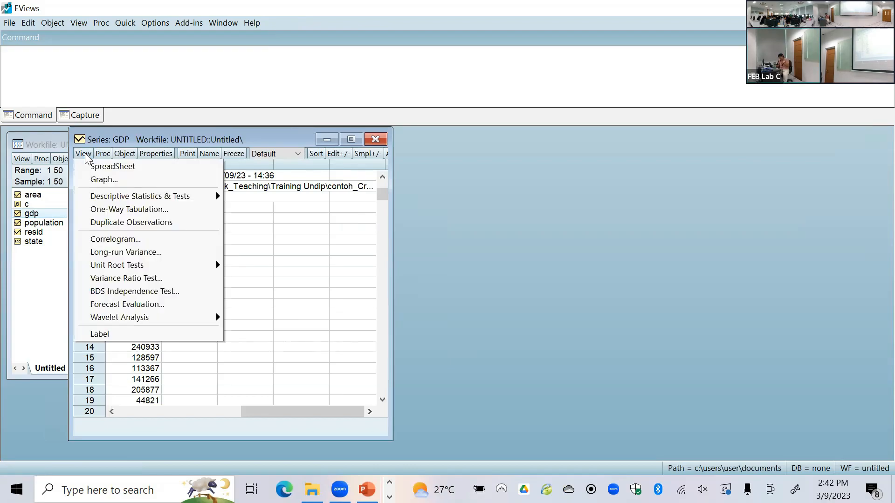
pyautogui.click(109, 181)
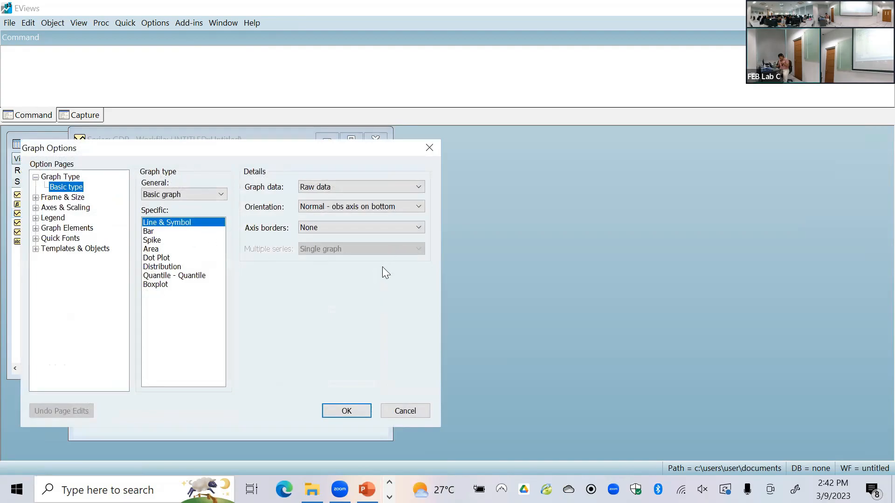
pyautogui.click(349, 411)
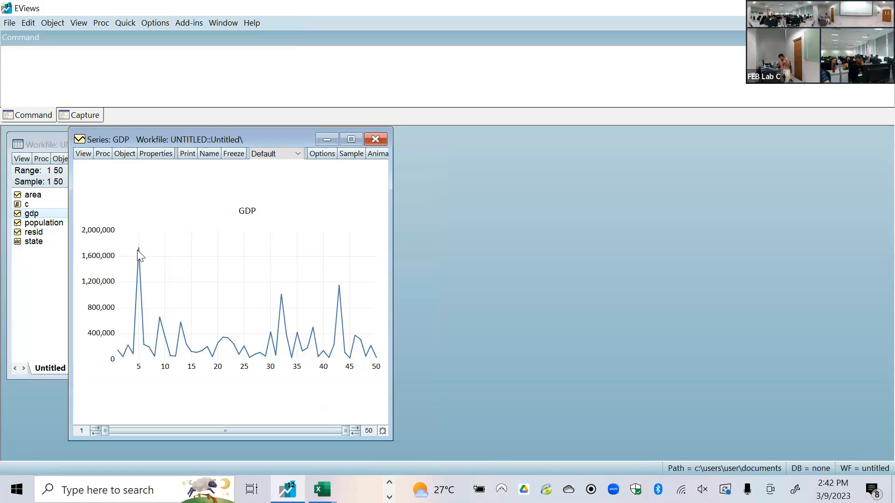
pyautogui.moveTo(140, 250)
pyautogui.click(375, 139)
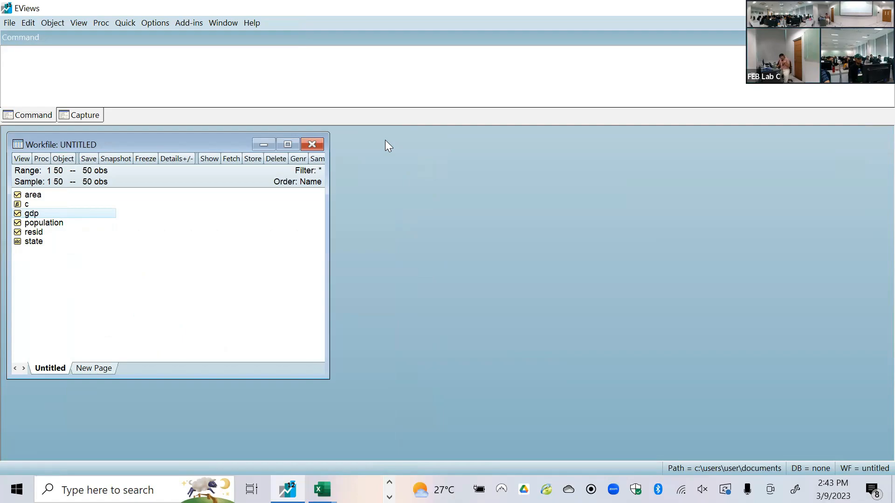
# Plot the population series as a raw-data Line & Symbol graph and close the series window.
pyautogui.doubleClick(43, 223)
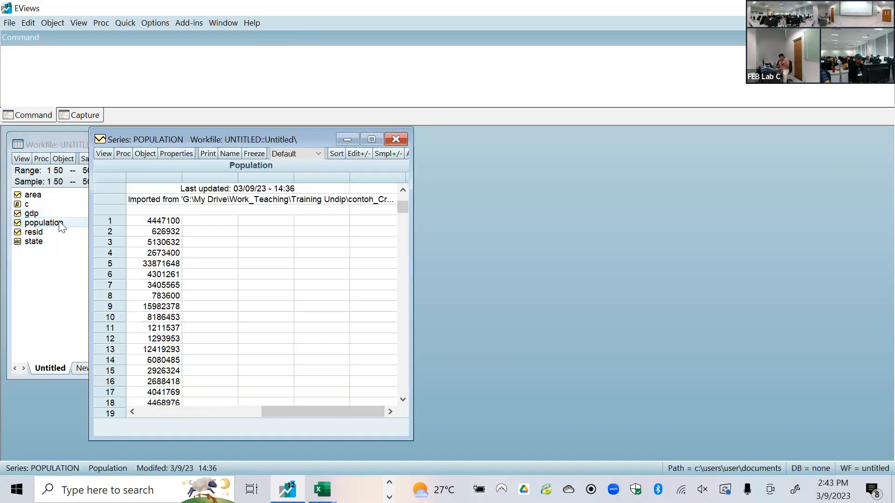
pyautogui.click(107, 154)
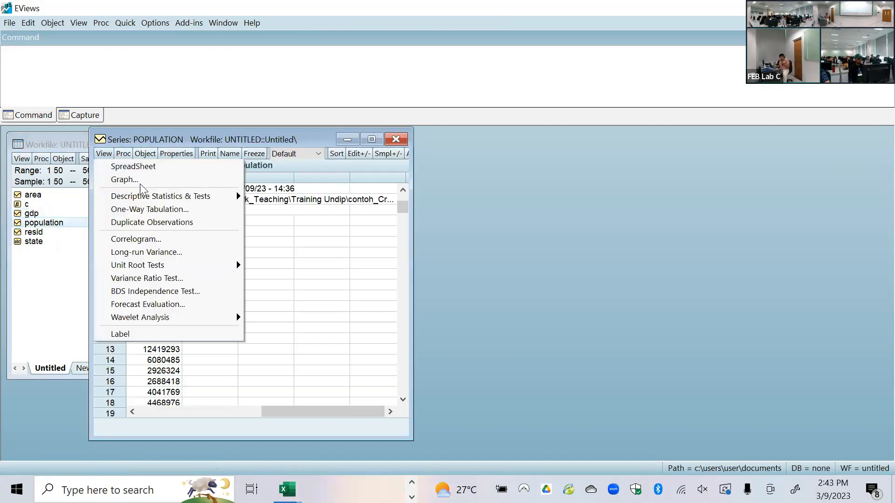
pyautogui.click(179, 180)
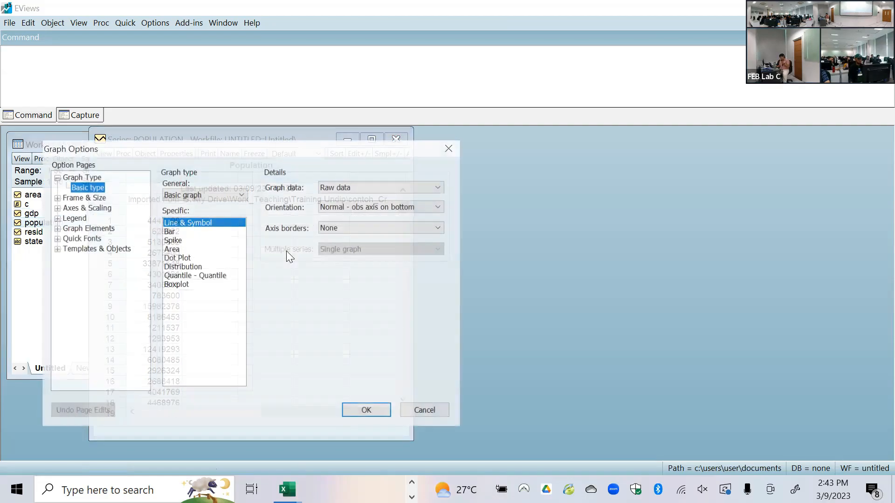
pyautogui.click(374, 411)
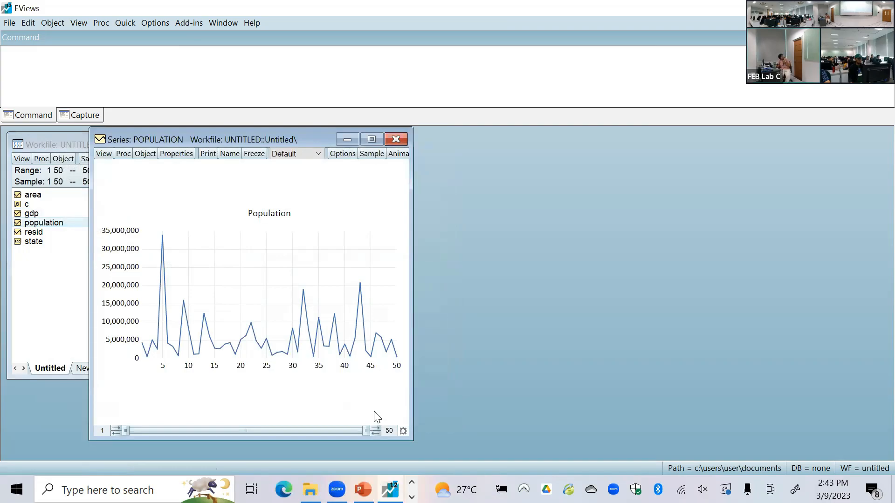
pyautogui.click(396, 139)
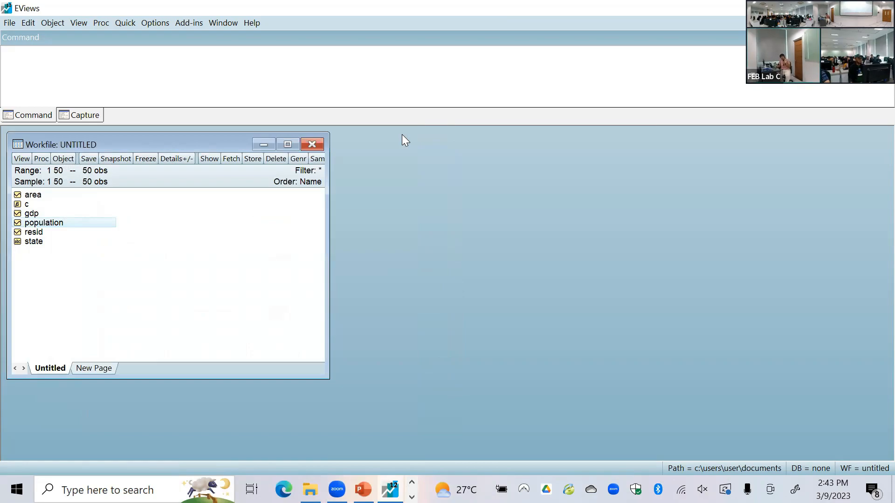
# Open the gdp, population and area series together as a group, selected in that order.
pyautogui.click(47, 213)
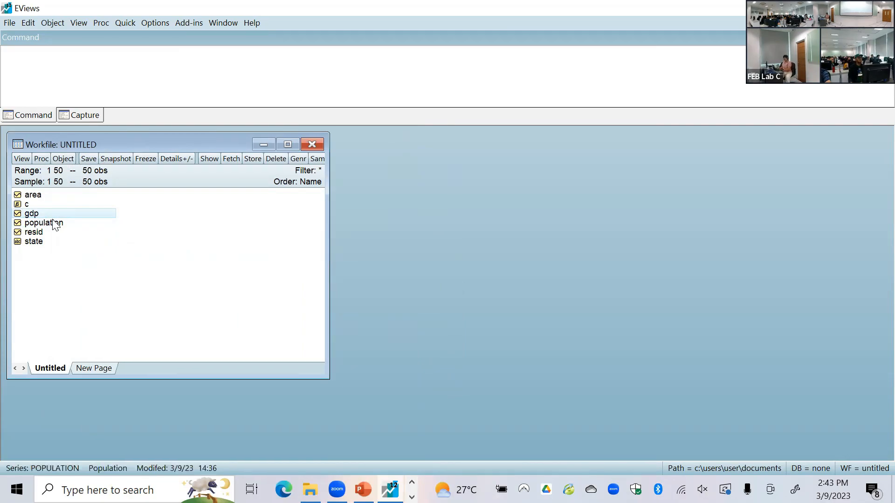
pyautogui.keyDown('ctrl'); pyautogui.click(56, 225); pyautogui.keyUp('ctrl')
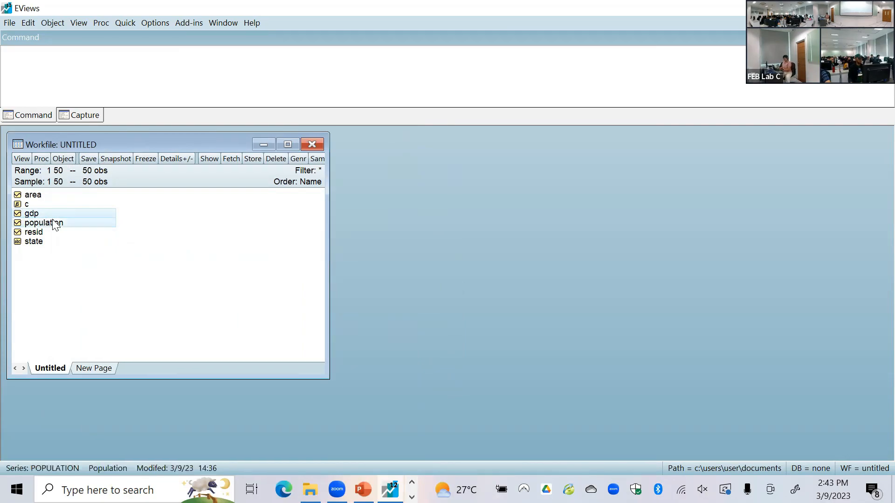
pyautogui.keyDown('ctrl'); pyautogui.click(43, 199); pyautogui.keyUp('ctrl')
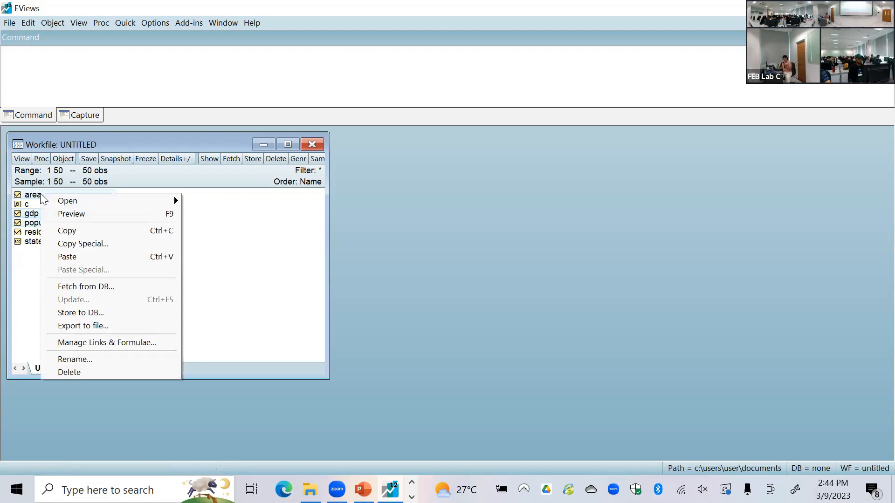
pyautogui.moveTo(82, 205)
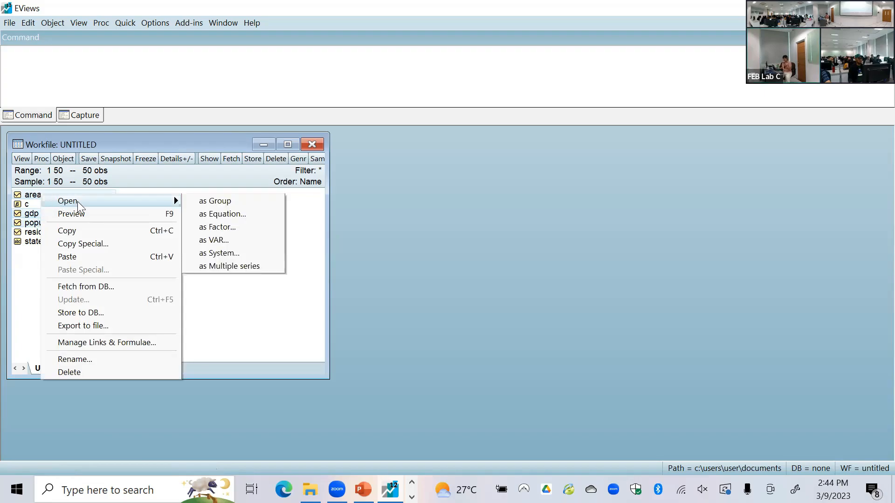
pyautogui.click(215, 204)
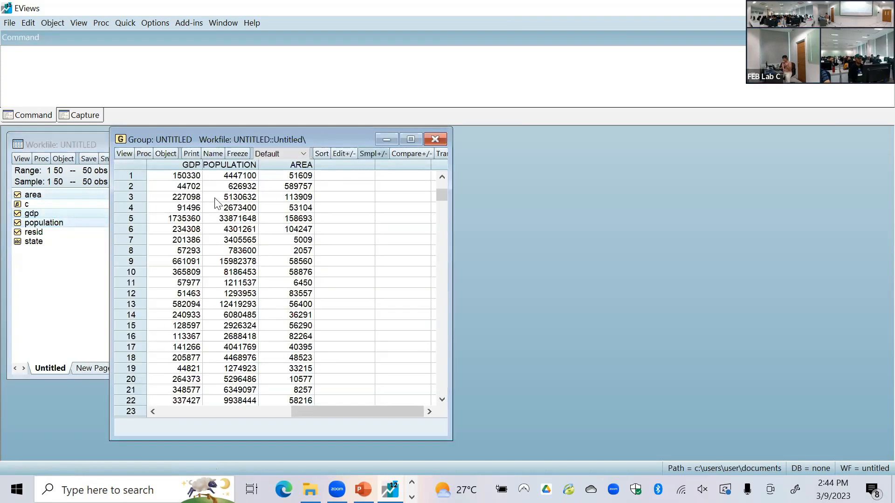
# Plot the group as Line & Symbol with Multiple series set to Multiple graphs, and maximize the group window to examine the plots.
pyautogui.click(129, 155)
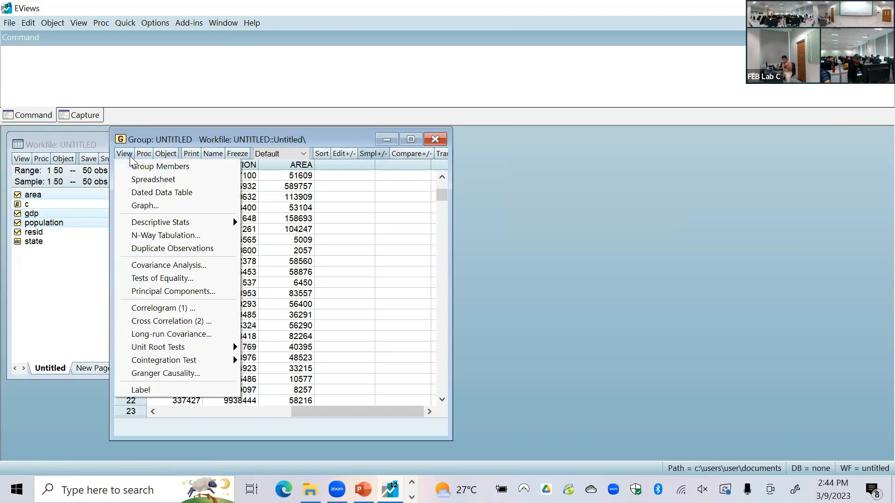
pyautogui.click(145, 206)
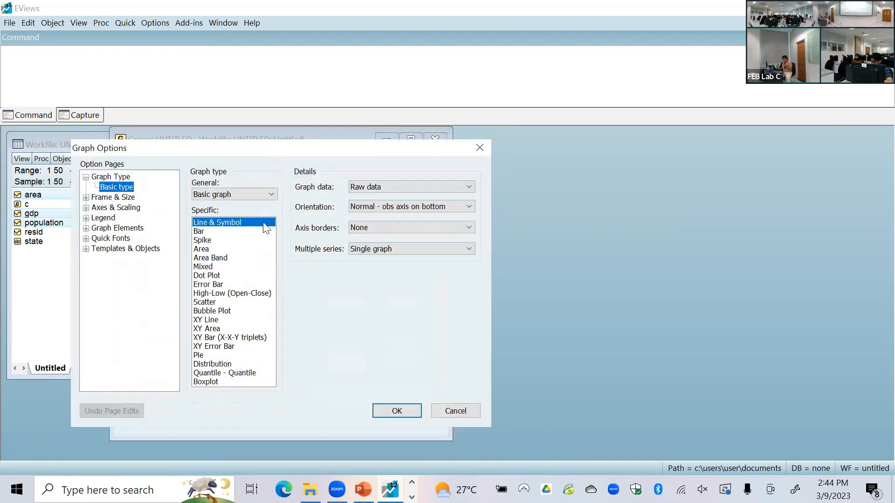
pyautogui.click(360, 249)
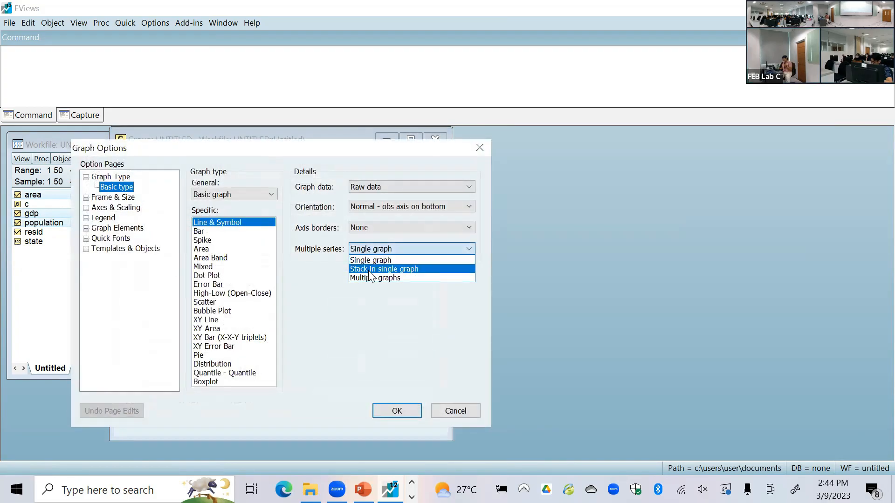
pyautogui.click(369, 278)
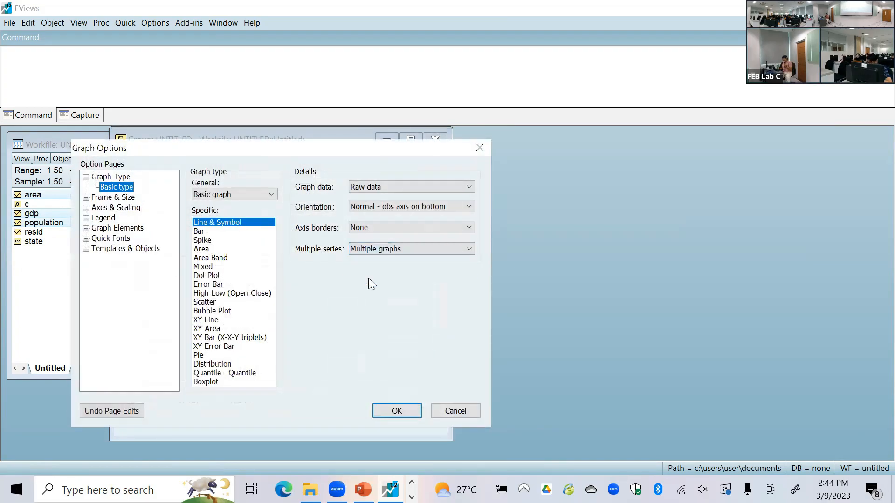
pyautogui.click(410, 413)
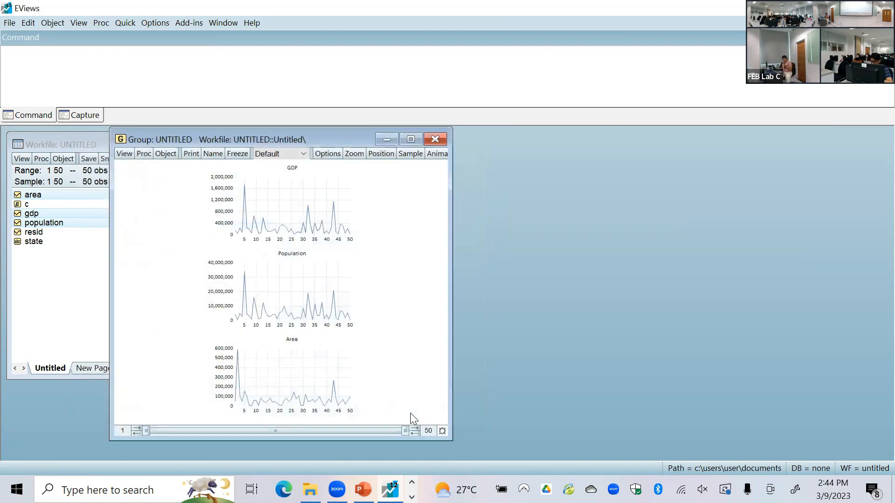
pyautogui.click(412, 139)
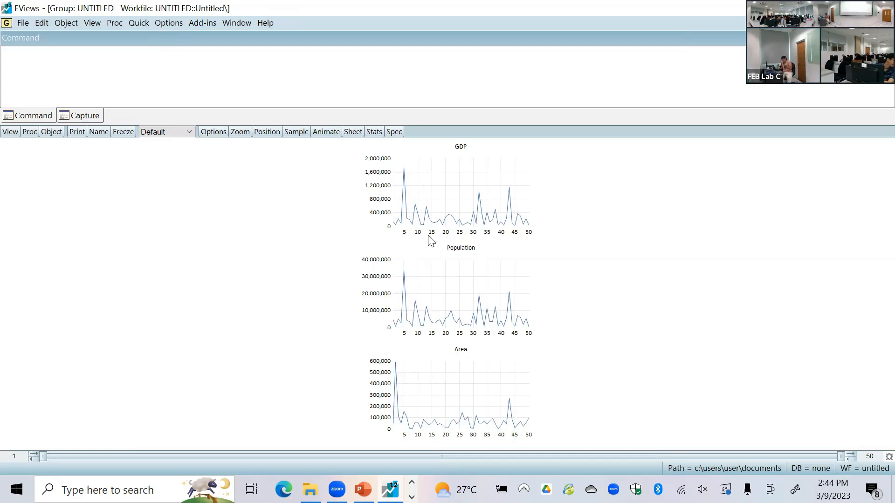
pyautogui.moveTo(452, 313)
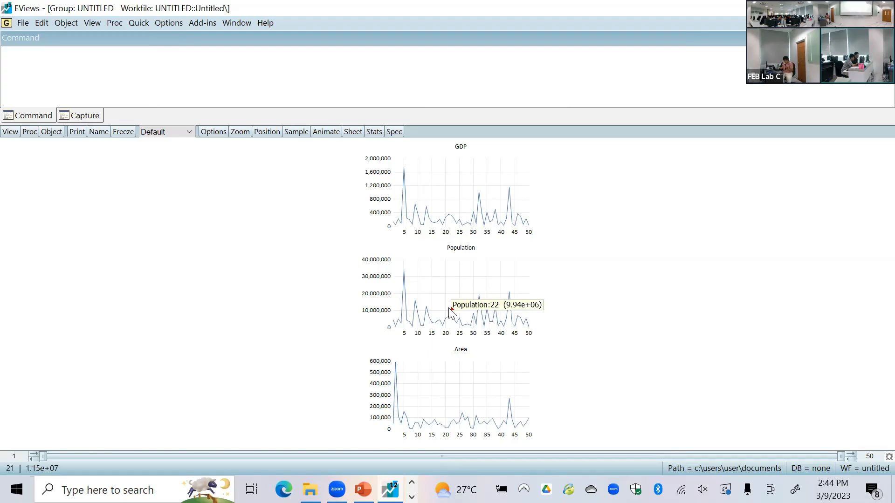
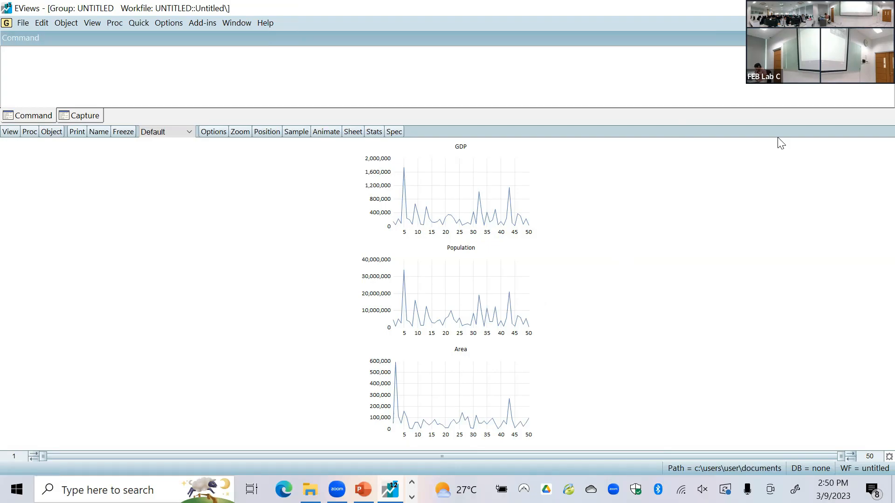
# Restore the group window to its normal size and close it, keeping the group under the name group01.
pyautogui.click(873, 23)
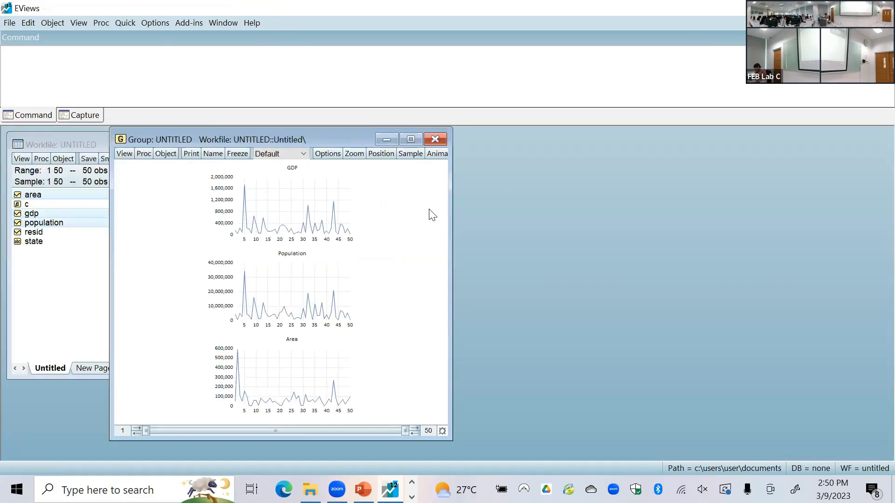
pyautogui.click(442, 141)
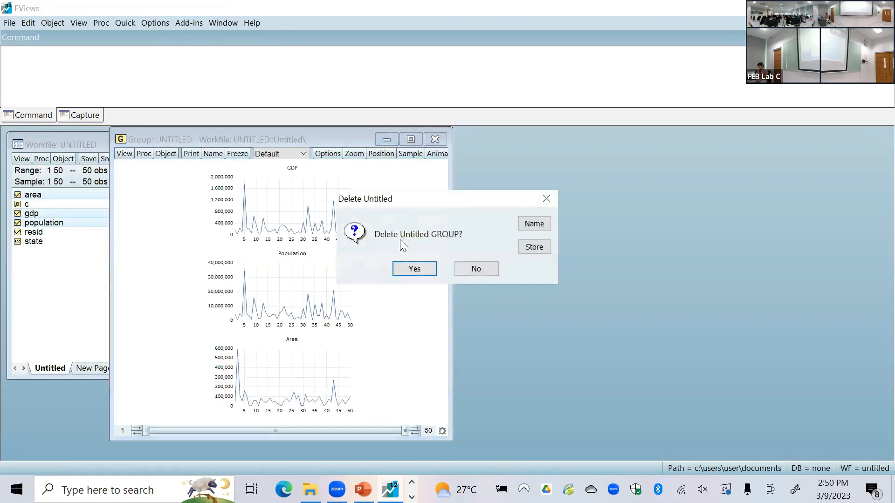
pyautogui.click(483, 275)
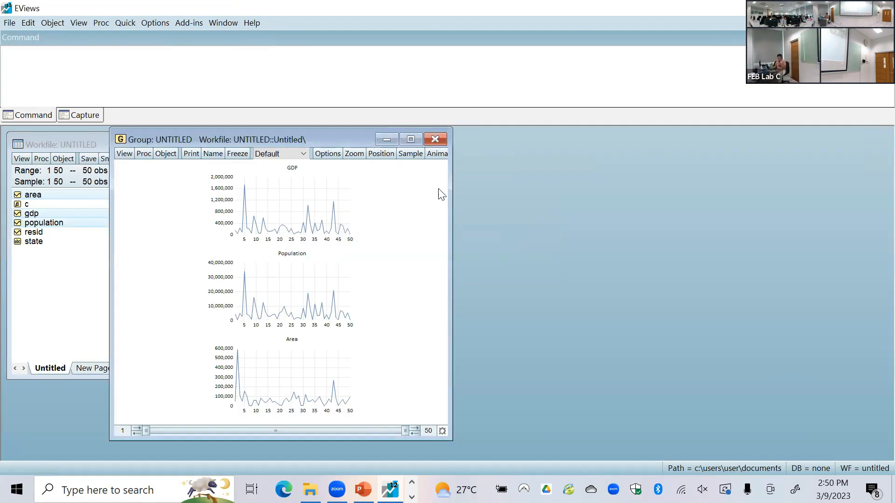
pyautogui.click(437, 139)
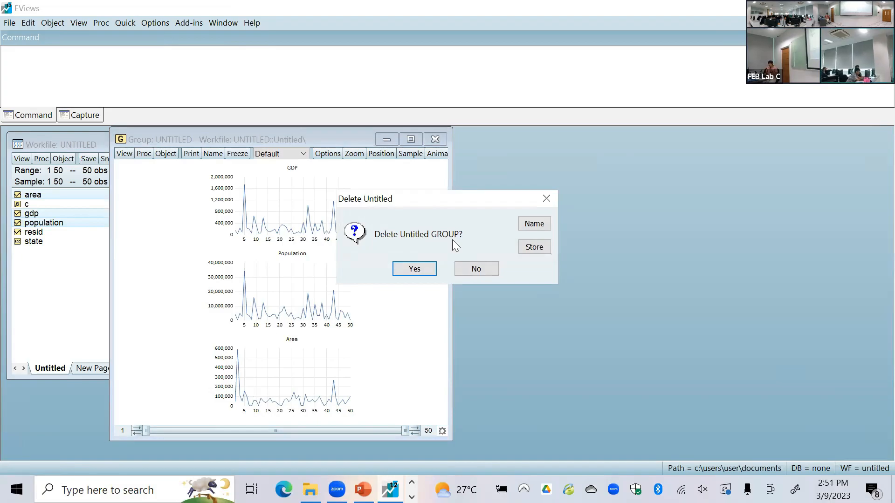
pyautogui.click(539, 228)
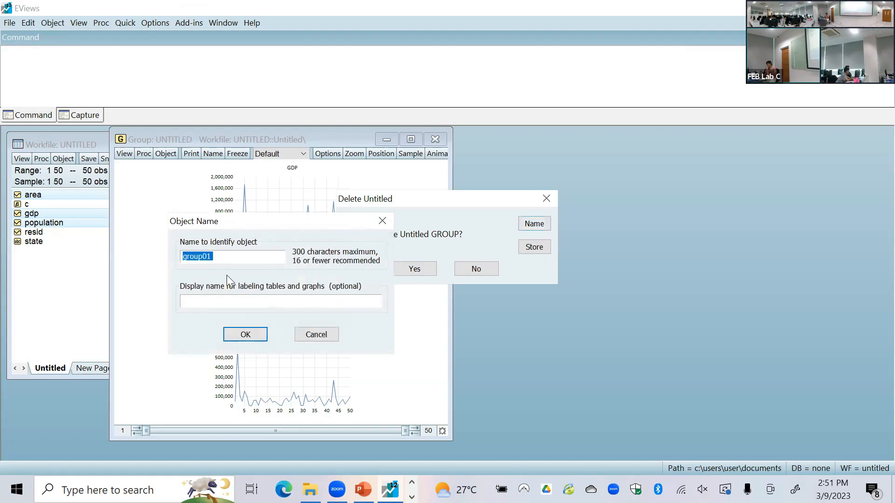
pyautogui.click(254, 334)
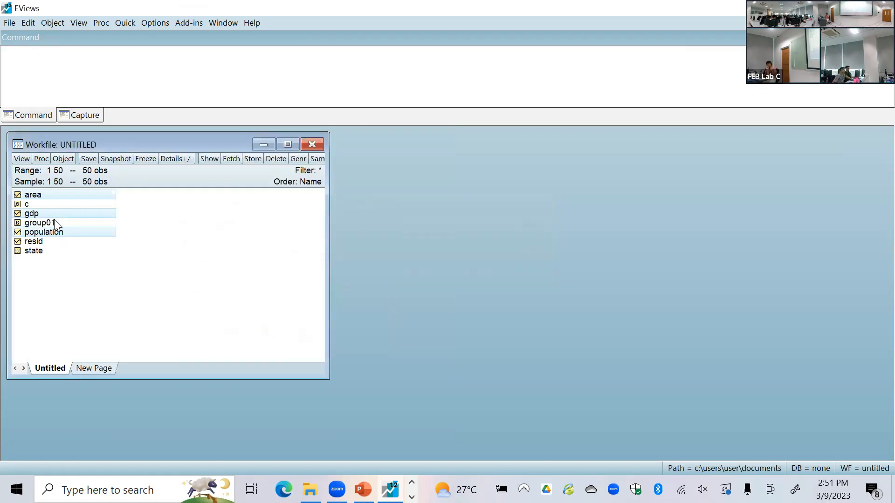
# Reopen group01 from the workfile to check its saved graphs, and close it again.
pyautogui.click(55, 224)
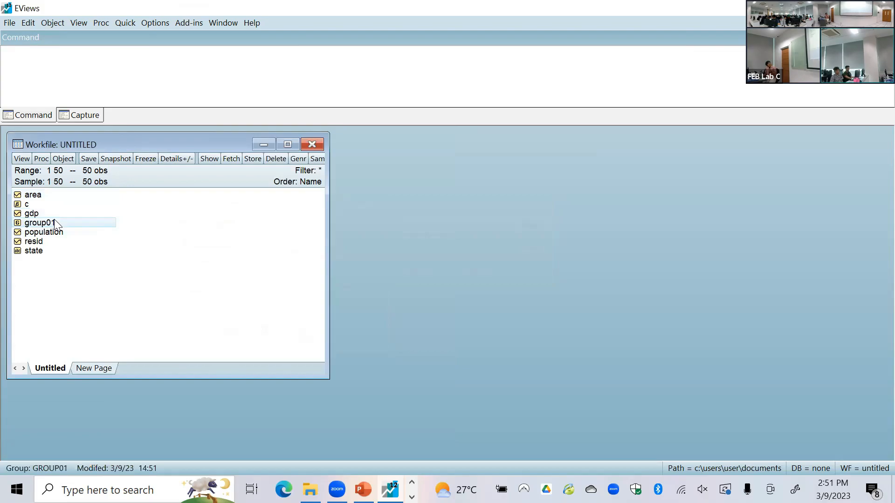
pyautogui.doubleClick(54, 221)
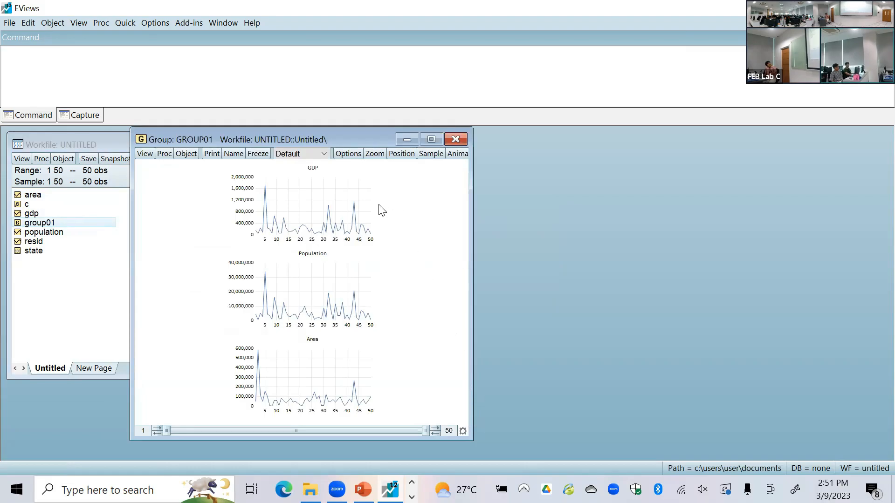
pyautogui.click(455, 140)
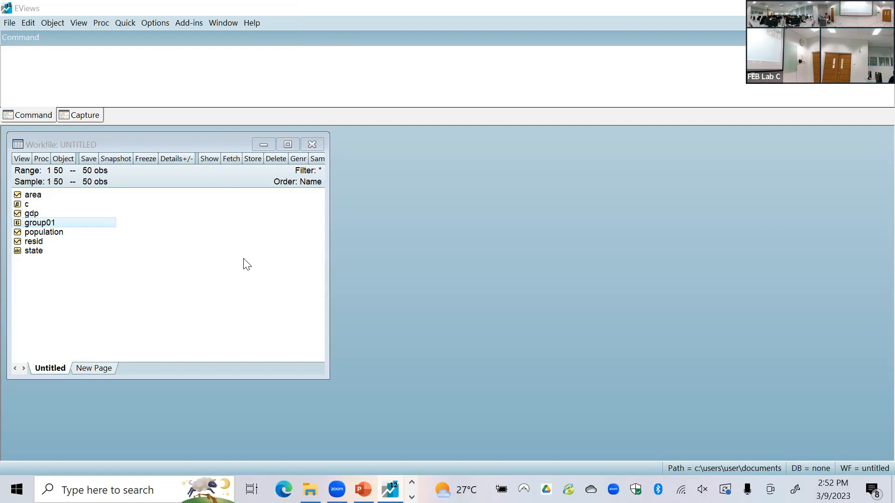
pyautogui.click(189, 89)
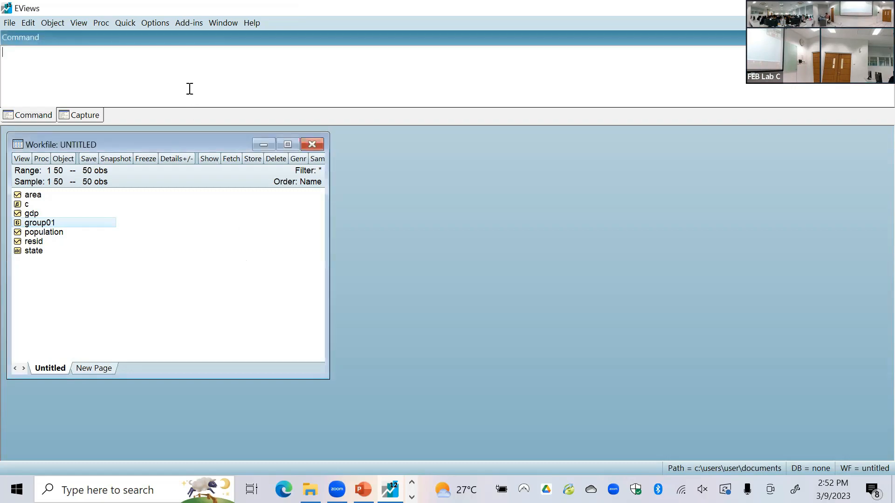
pyautogui.write('depen')
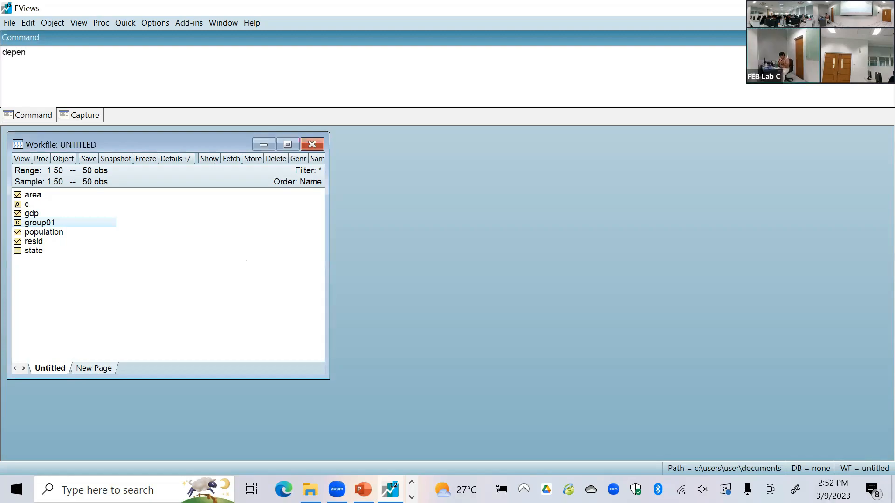
pyautogui.write('den: gdp')
pyautogui.press('Return')
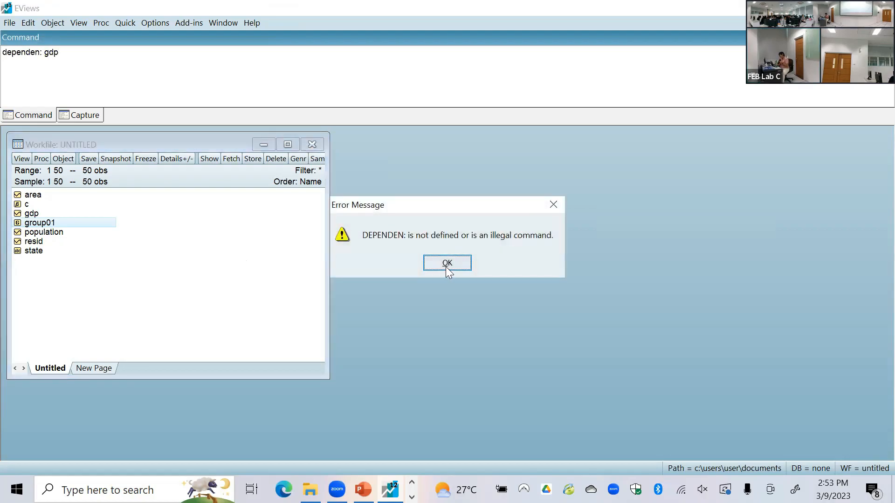
pyautogui.click(447, 263)
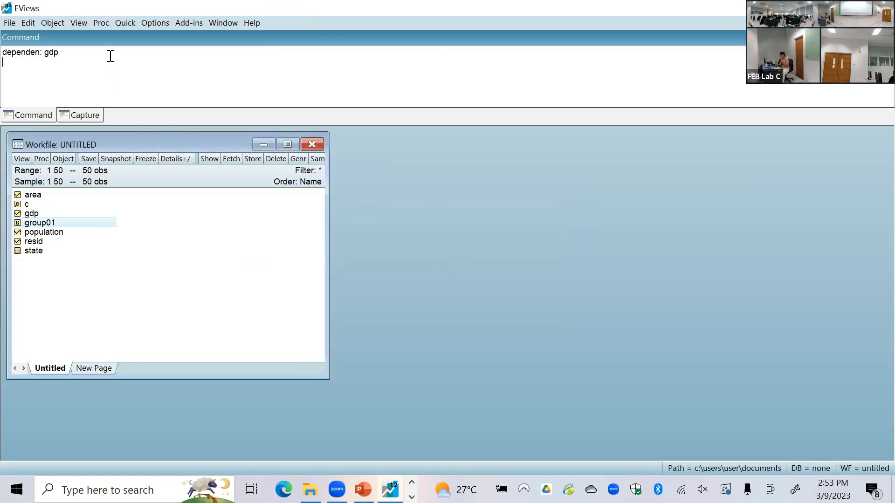
pyautogui.press('BackSpace')
pyautogui.press('BackSpace')
pyautogui.press('BackSpace')
pyautogui.press('BackSpace')
pyautogui.press('BackSpace')
pyautogui.press('BackSpace')
pyautogui.press('BackSpace')
pyautogui.press('BackSpace')
pyautogui.press('BackSpace')
pyautogui.press('BackSpace')
pyautogui.press('BackSpace')
pyautogui.press('BackSpace')
pyautogui.press('BackSpace')
# Open Notepad, note "dependen: gdp" and "independen: area, populasi" on separate lines, and move its window clear of the workfile.
pyautogui.click(120, 485)
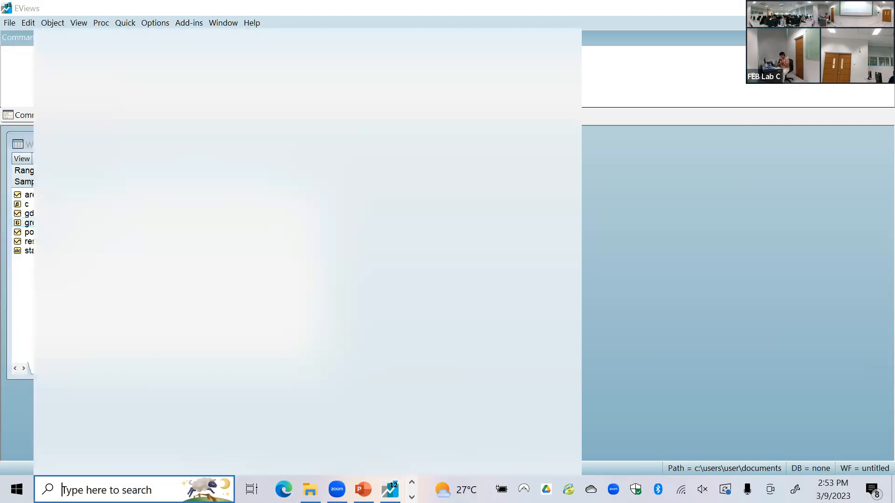
pyautogui.write('note')
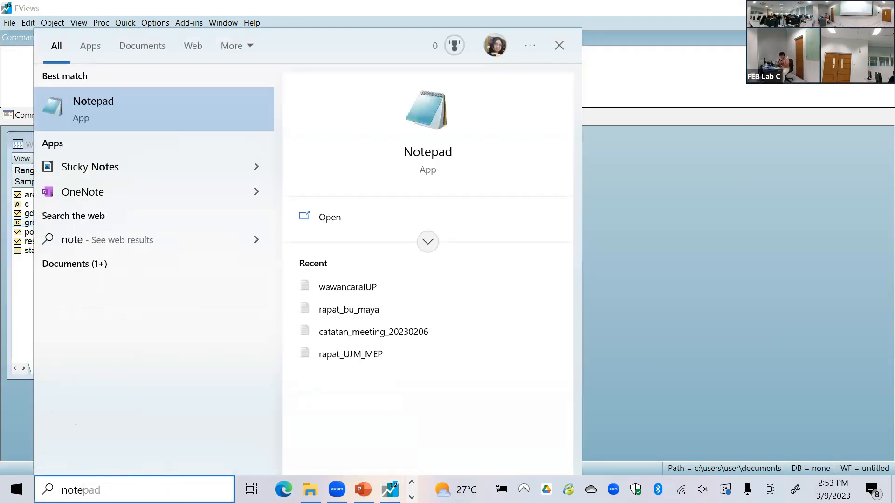
pyautogui.click(225, 103)
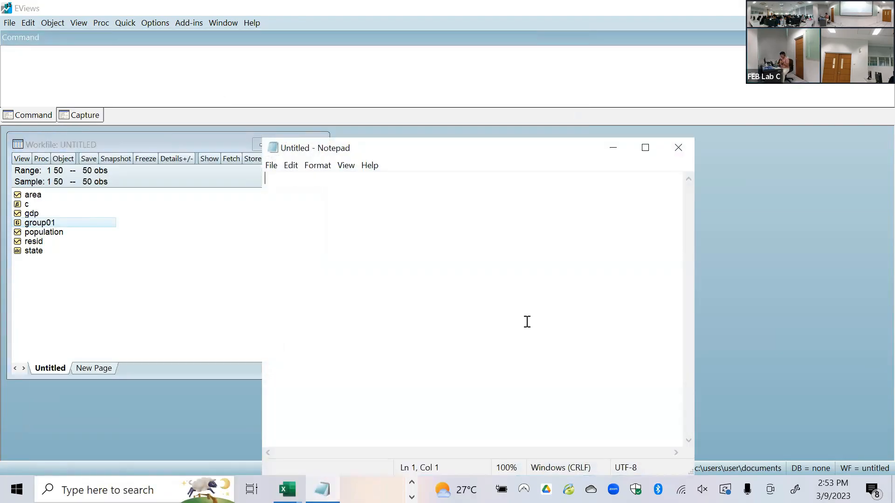
pyautogui.write('depe')
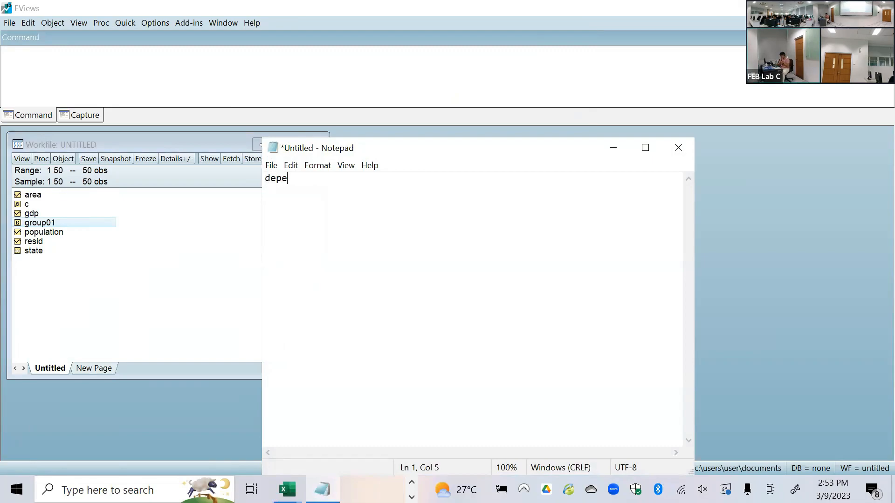
pyautogui.write('nden: gdp ind')
pyautogui.press('BackSpace')
pyautogui.write('indepe')
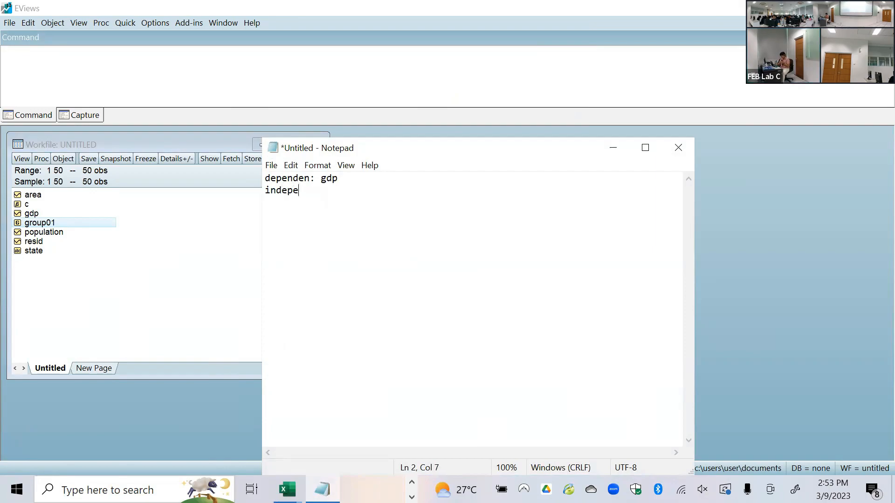
pyautogui.write('nden: area, populasi')
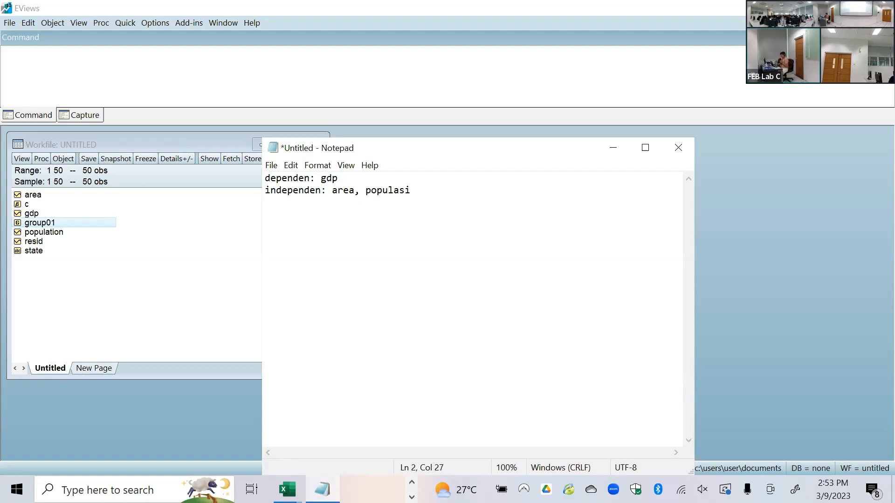
pyautogui.moveTo(562, 160); pyautogui.dragTo(650, 160)
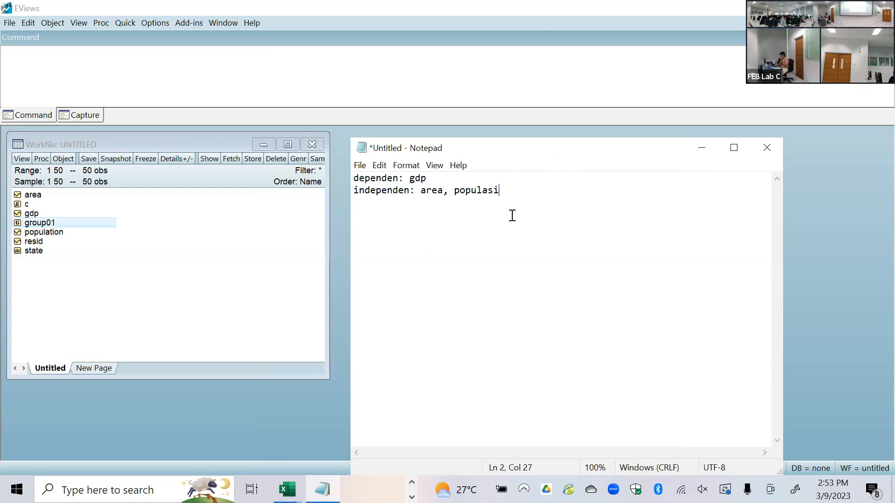
# Below a blank line in the note, write the model equation "gdp = alpha + b(area) + b(populasi) + error".
pyautogui.press('Return')
pyautogui.press('Return')
pyautogui.write('gdp =')
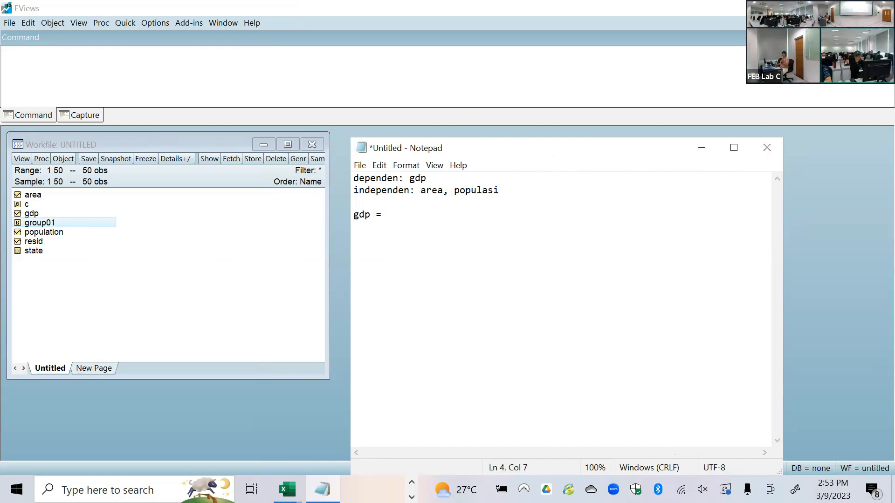
pyautogui.write('c +')
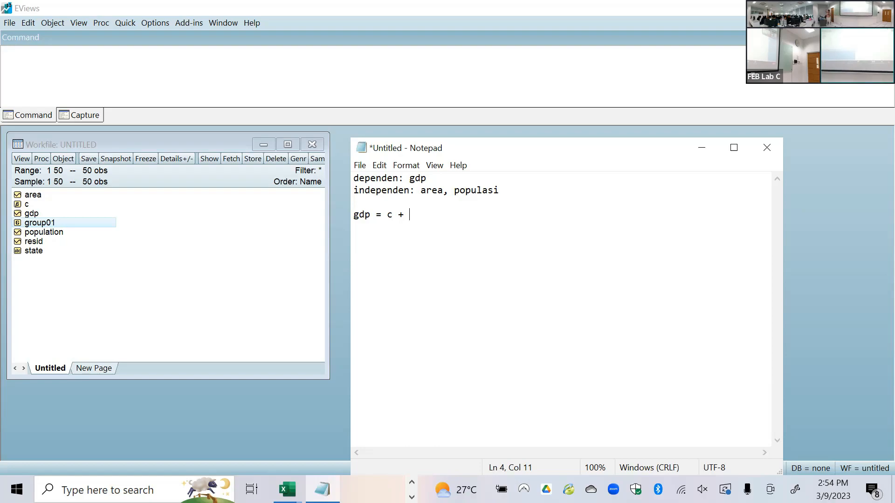
pyautogui.press('BackSpace')
pyautogui.press('BackSpace')
pyautogui.press('BackSpace')
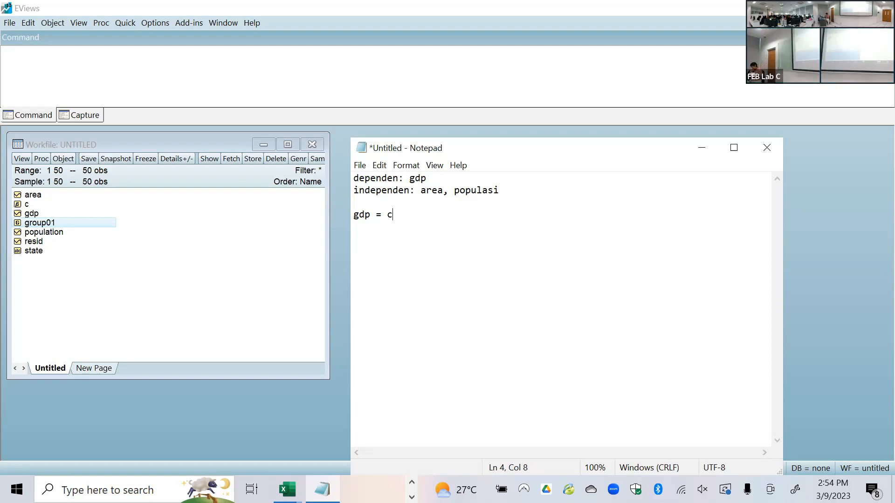
pyautogui.write('alpha')
pyautogui.write(' +')
pyautogui.write(' b')
pyautogui.write('(')
pyautogui.write('atre')
pyautogui.press('BackSpace')
pyautogui.press('BackSpace')
pyautogui.press('BackSpace')
pyautogui.write('rea) + b(po')
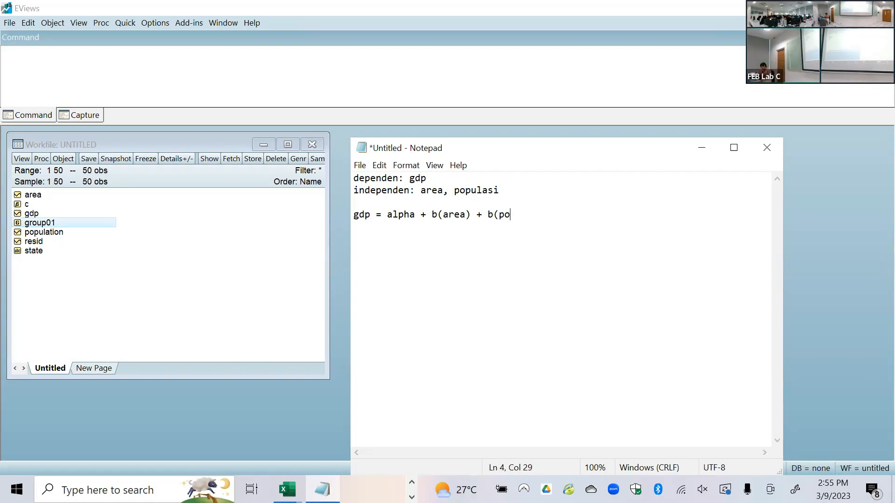
pyautogui.write('pulasi) + error')
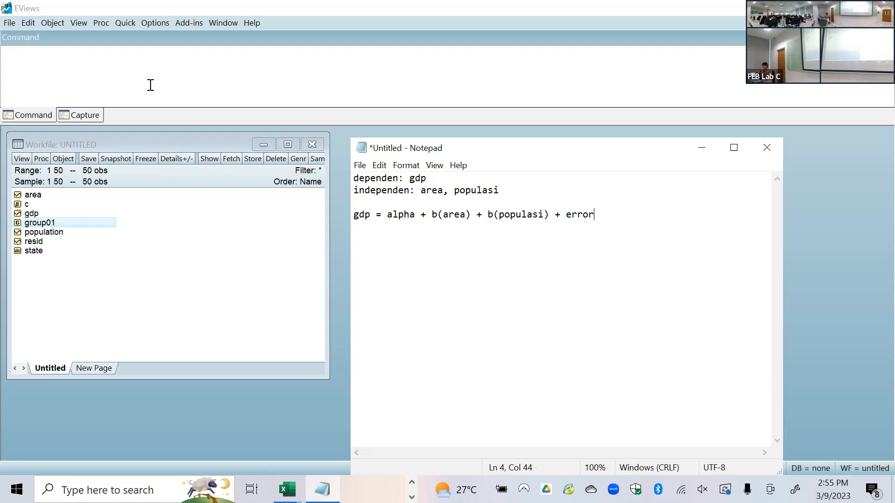
# Switch to EViews, start a new equation estimation and enter "gdp c area population" as the equation specification.
pyautogui.click(121, 22)
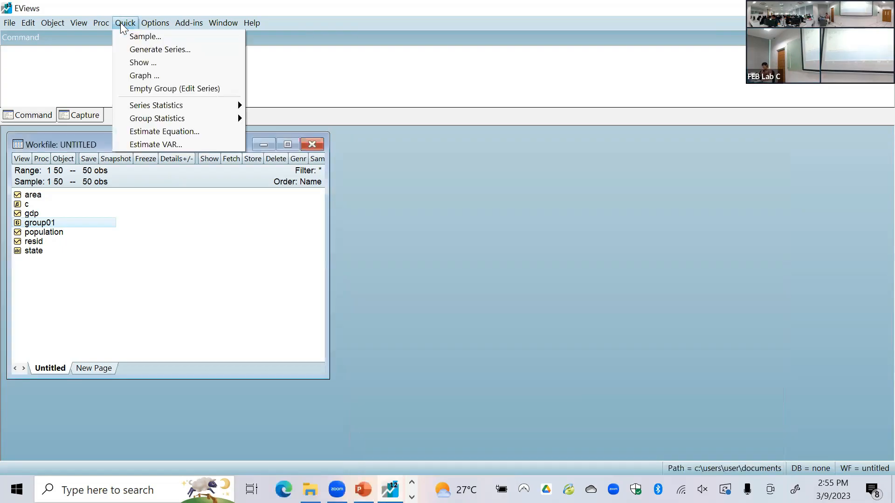
pyautogui.click(143, 132)
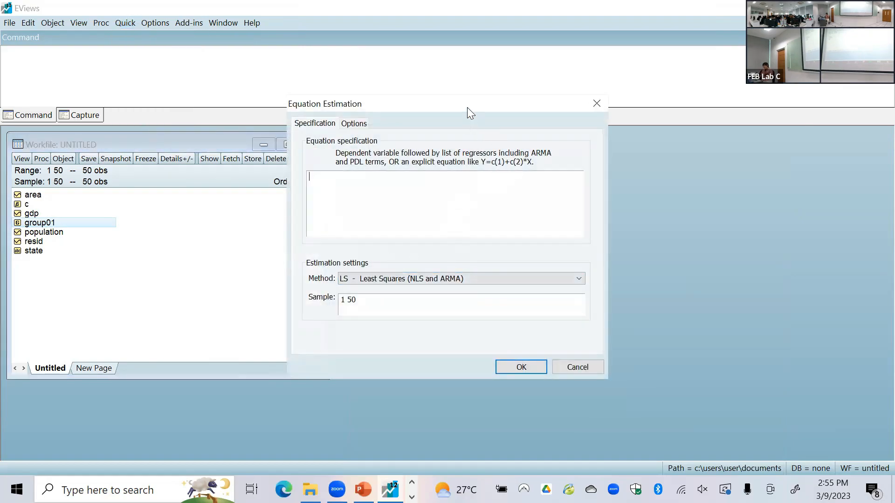
pyautogui.moveTo(494, 105); pyautogui.dragTo(568, 116)
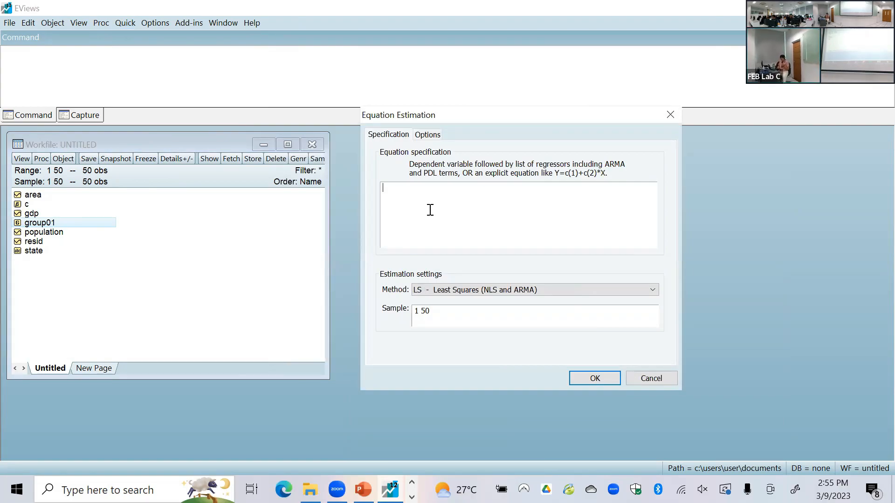
pyautogui.write('gdp')
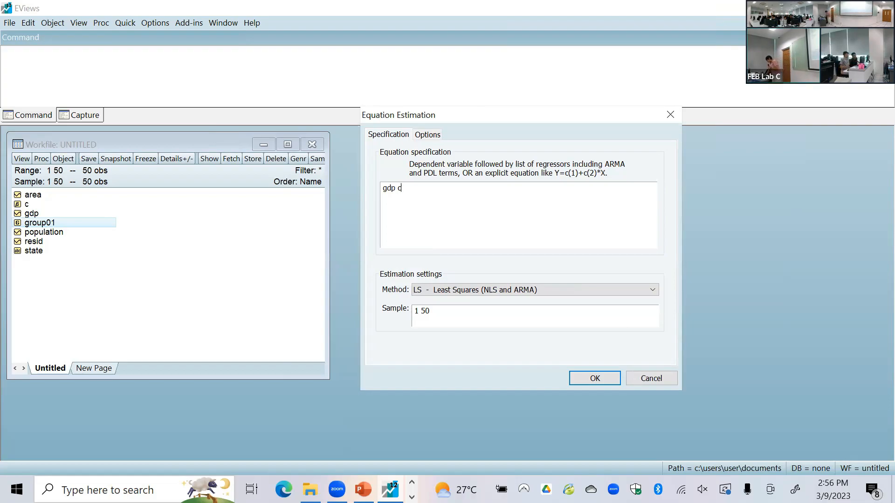
pyautogui.write('c')
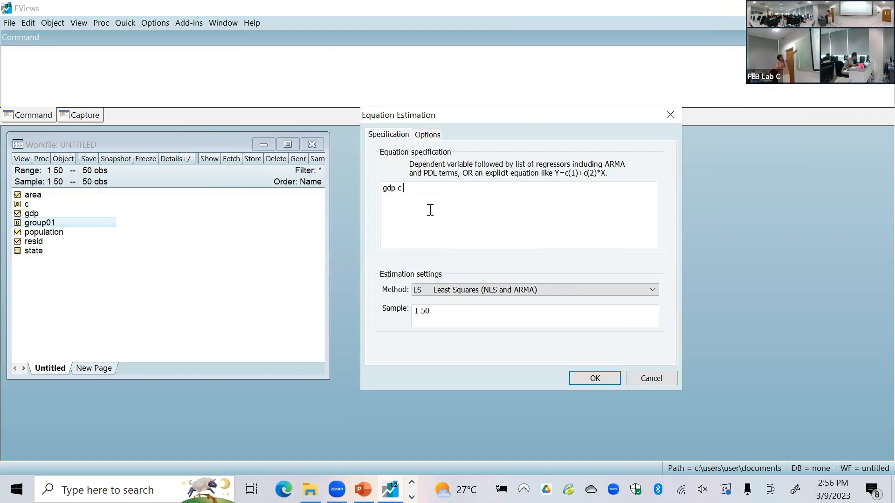
pyautogui.write('area')
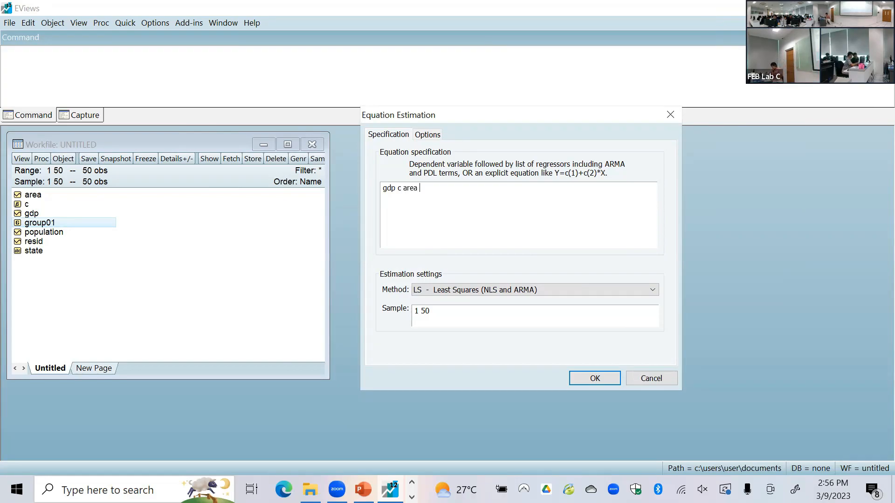
pyautogui.write(' population')
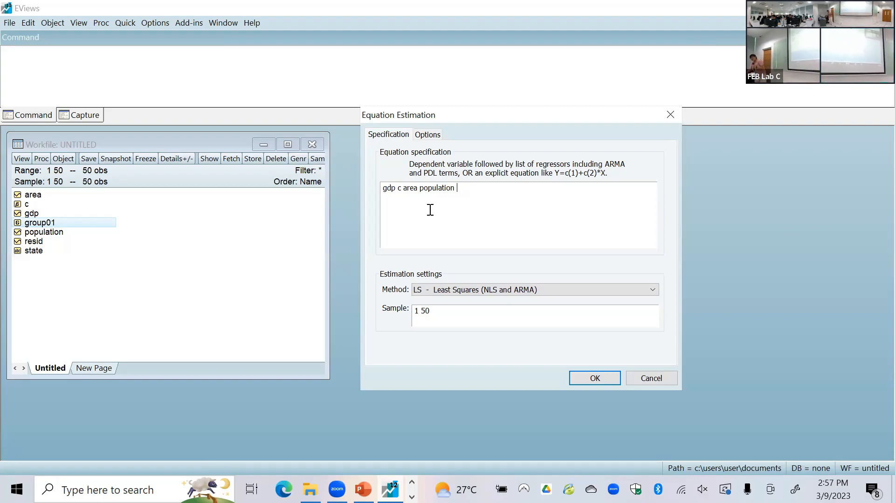
# Estimate the equation with the LS - Least Squares (NLS and ARMA) method over the sample 1 50.
pyautogui.click(446, 290)
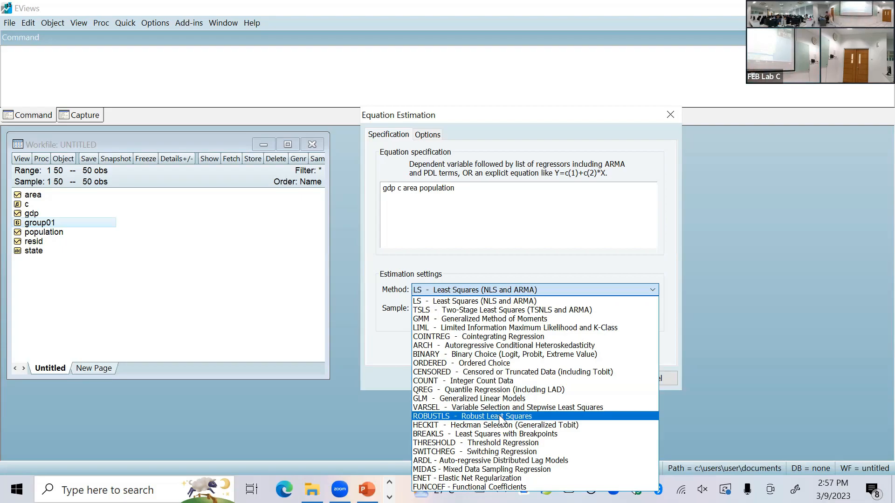
pyautogui.click(509, 287)
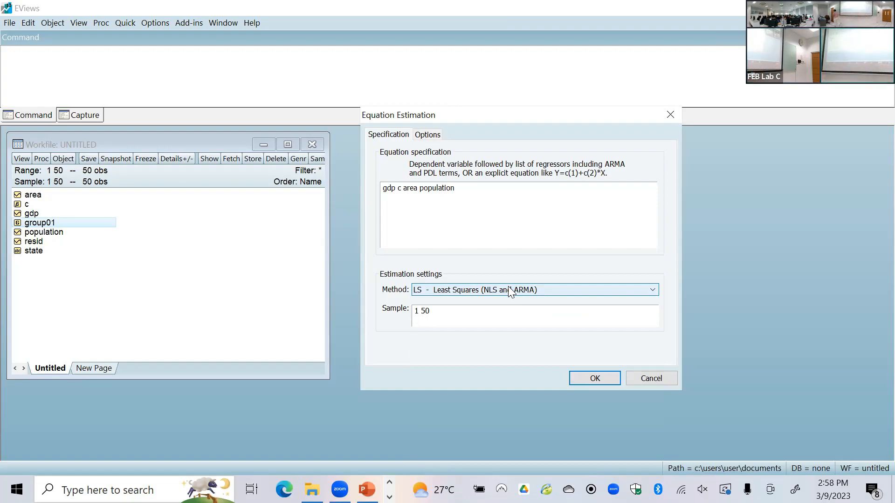
pyautogui.click(469, 315)
pyautogui.press('BackSpace')
pyautogui.press('BackSpace')
pyautogui.write('25')
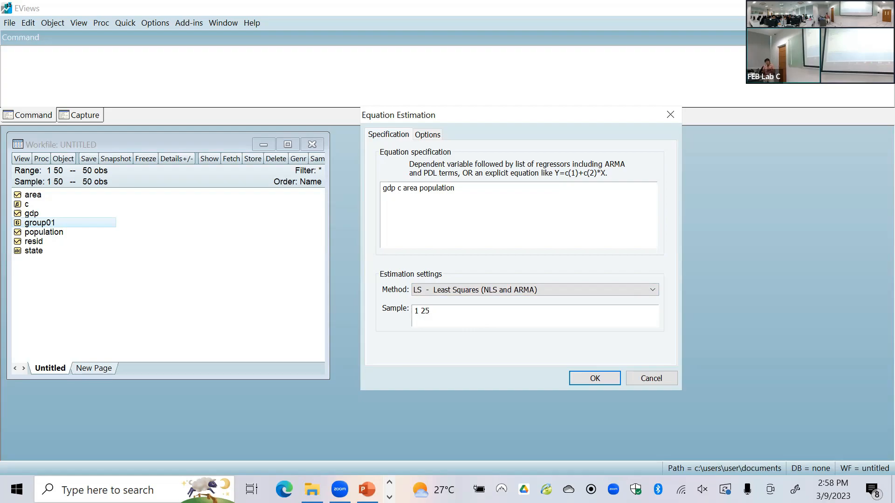
pyautogui.press('BackSpace')
pyautogui.press('BackSpace')
pyautogui.write('50')
pyautogui.click(593, 379)
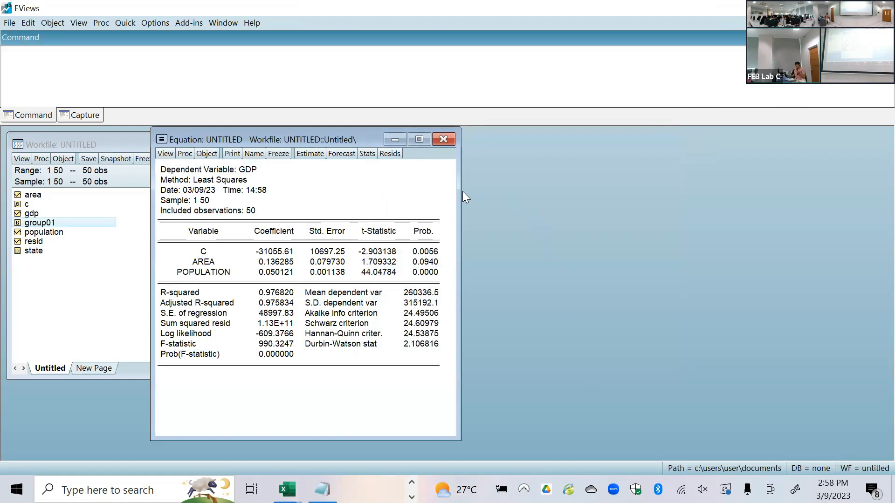
# View the regression output maximized, restore its window to normal size and place it beside the workfile window.
pyautogui.click(423, 138)
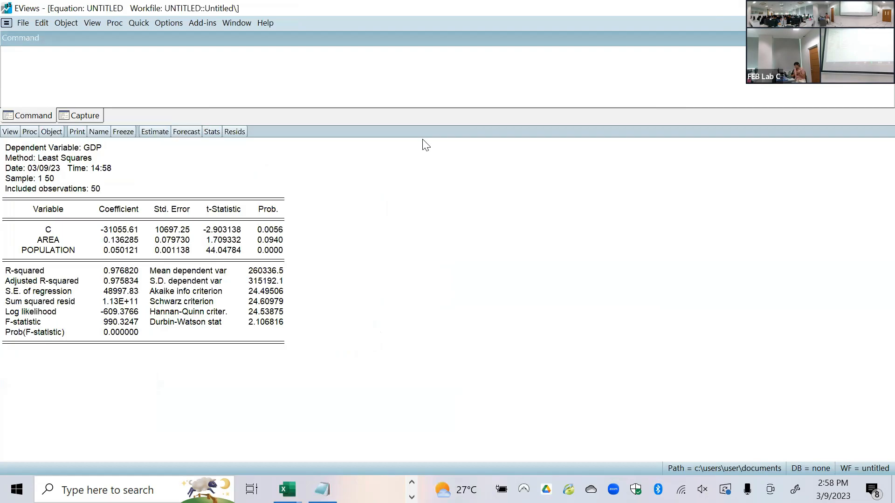
pyautogui.click(877, 23)
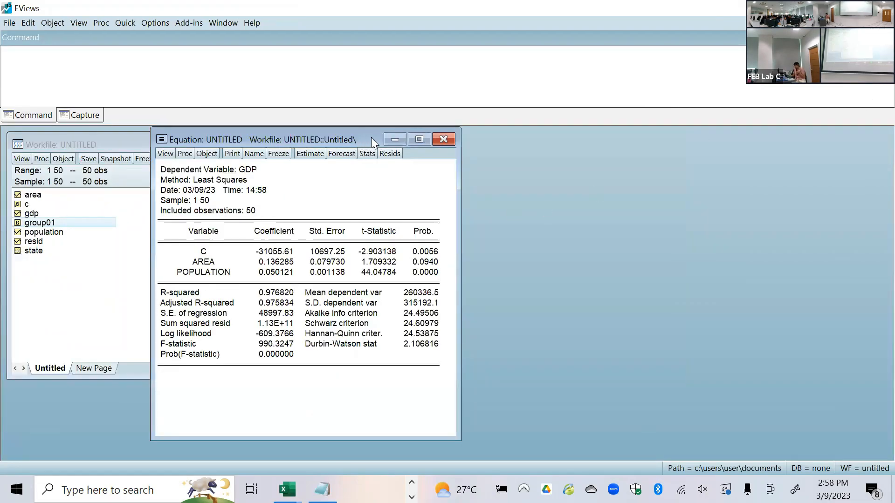
pyautogui.moveTo(371, 137); pyautogui.dragTo(541, 137)
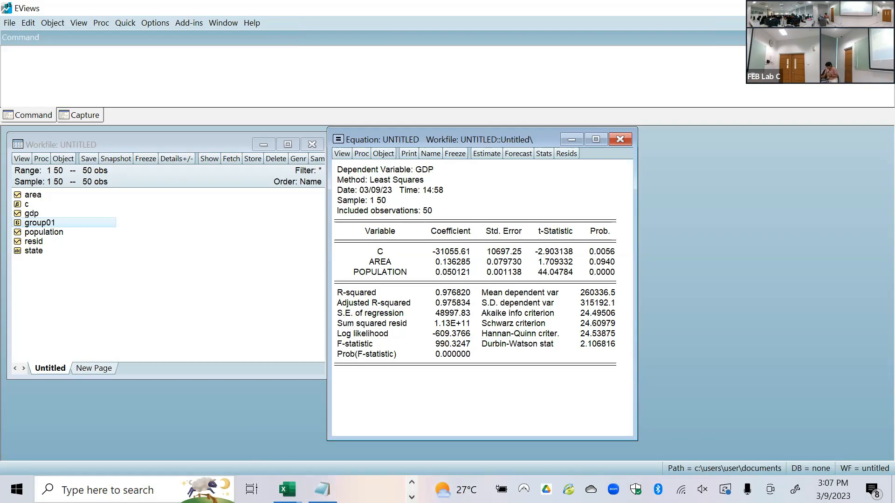
pyautogui.click(412, 483)
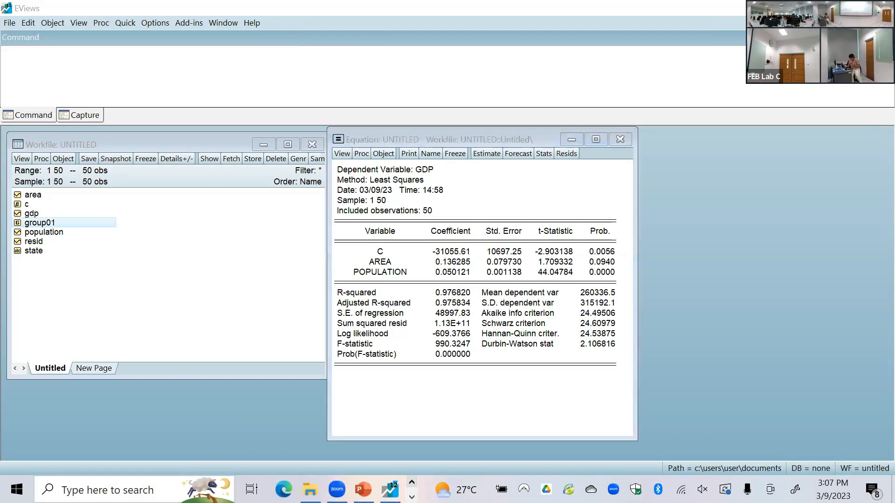
pyautogui.moveTo(363, 489)
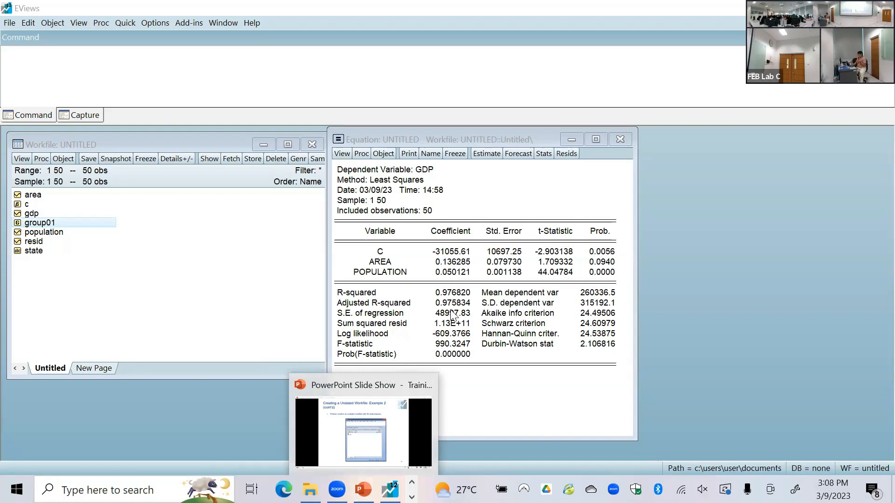
pyautogui.click(483, 375)
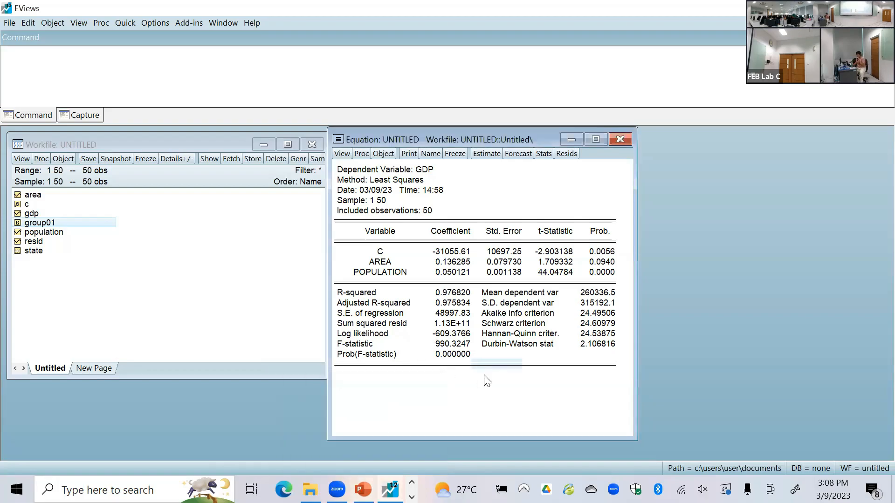
# Examine the R-squared, Adjusted R-squared and Prob(F-statistic) entries in the regression output.
pyautogui.click(366, 293)
pyautogui.click(368, 308)
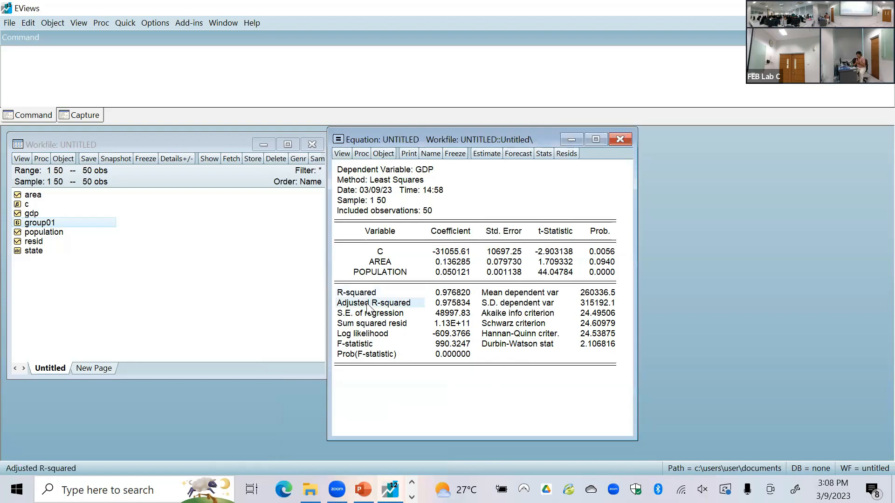
pyautogui.click(364, 354)
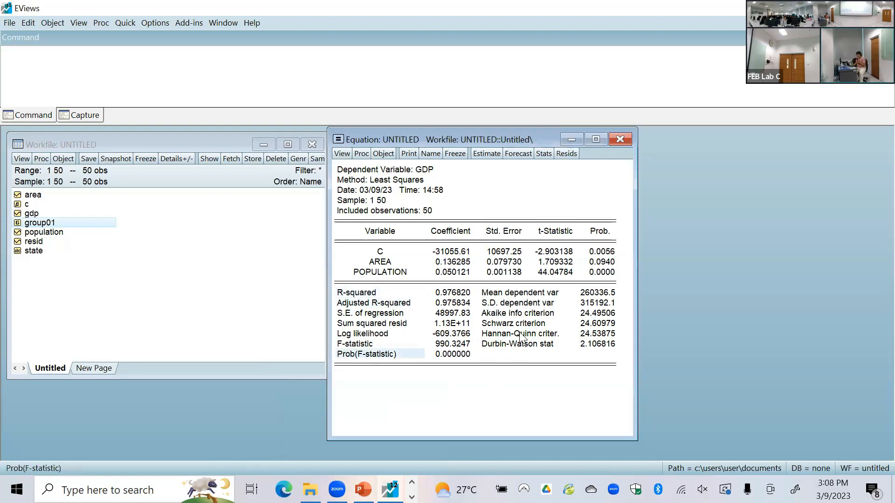
# Check the Durbin-Watson stat and Akaike info criterion entries, and name the regression equation eq01 in the workfile.
pyautogui.click(528, 344)
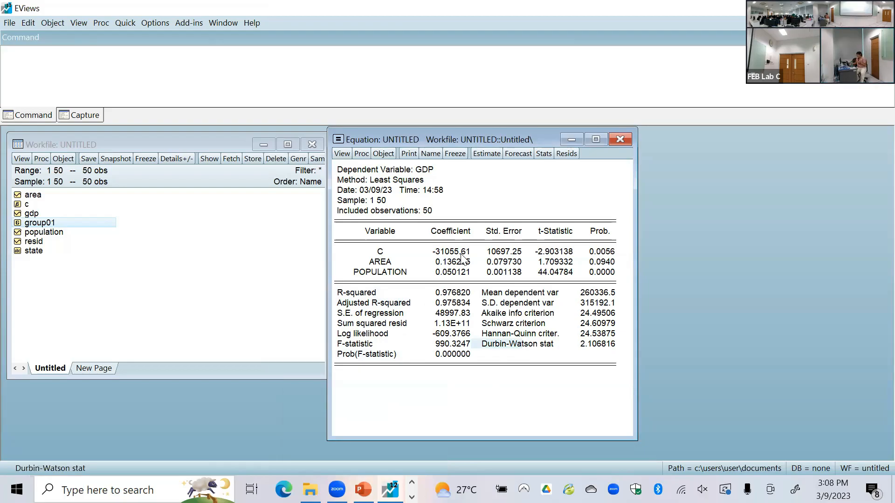
pyautogui.click(491, 317)
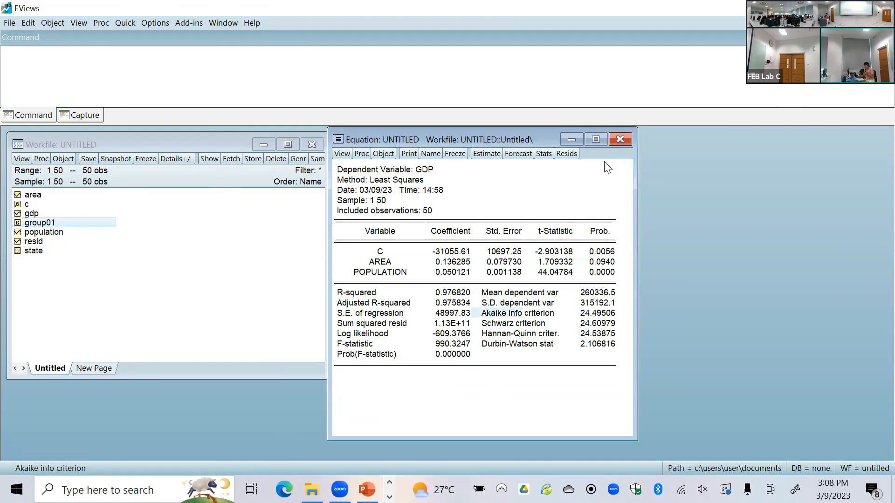
pyautogui.click(432, 157)
pyautogui.click(428, 255)
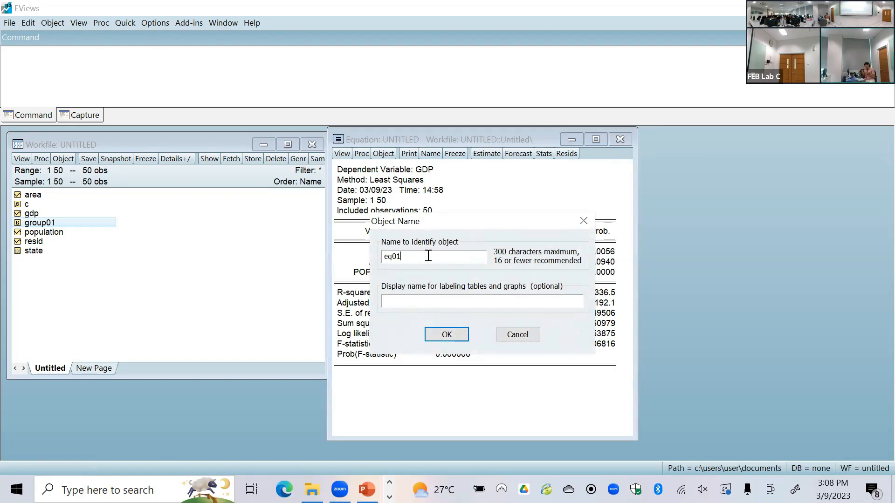
pyautogui.click(445, 335)
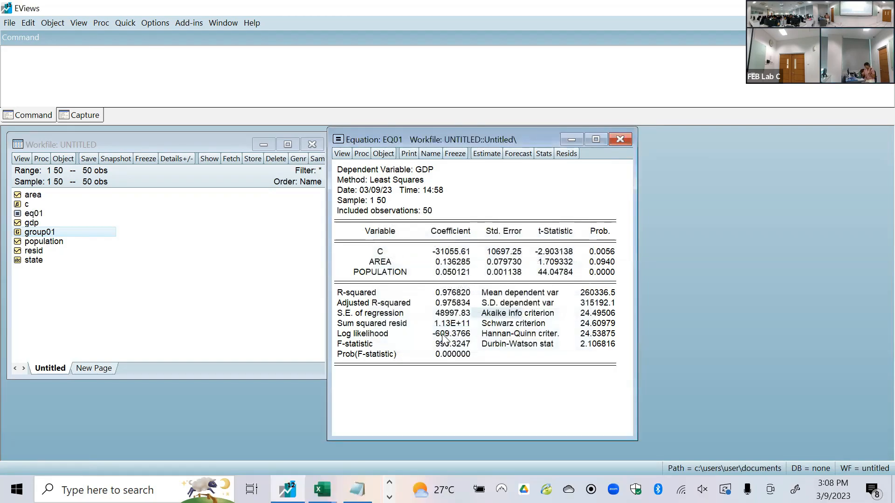
# Close the equation window and reopen the saved regression eq01 from the workfile.
pyautogui.click(620, 139)
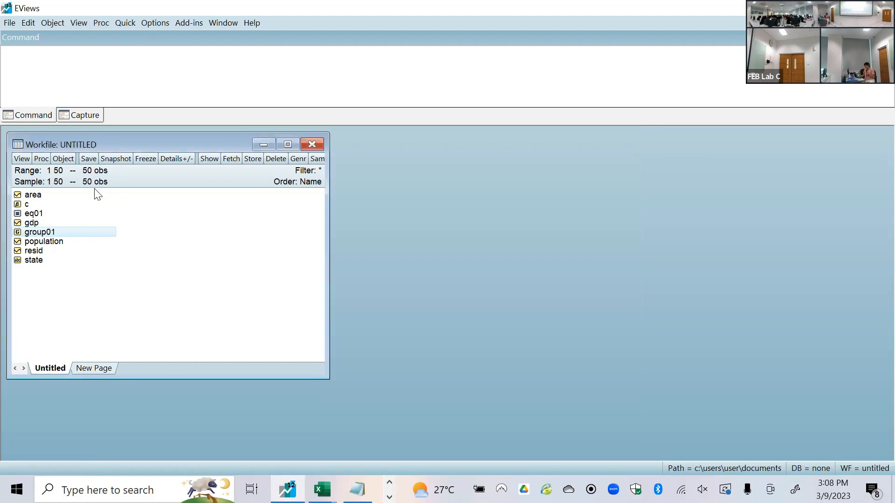
pyautogui.click(36, 214)
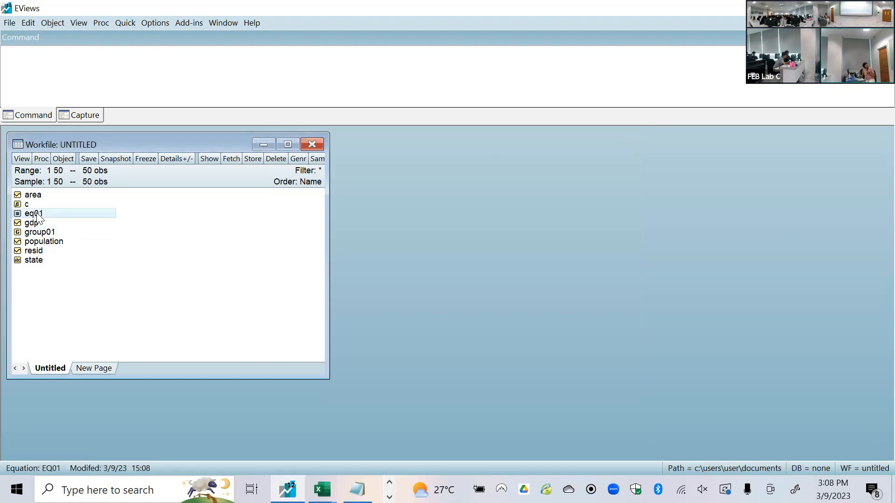
pyautogui.doubleClick(36, 214)
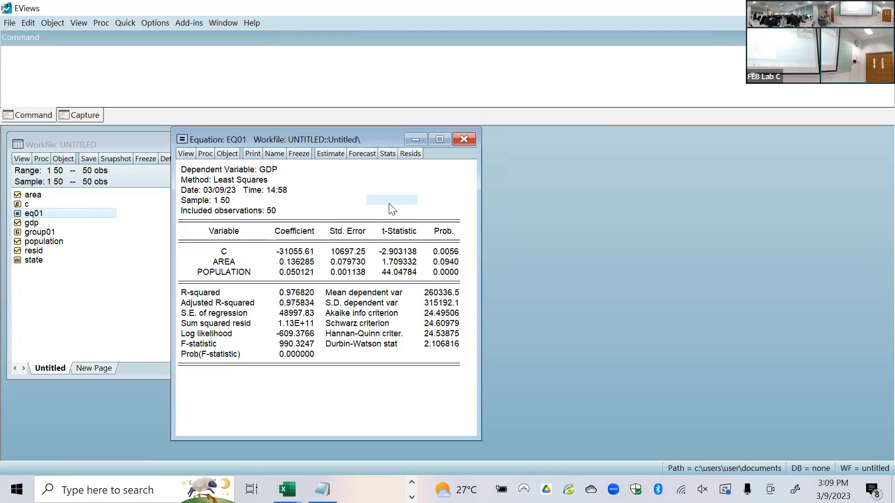
# Open eq01's estimation settings, review the available coefficient covariance methods and return to the equation specification.
pyautogui.click(333, 154)
pyautogui.click(310, 241)
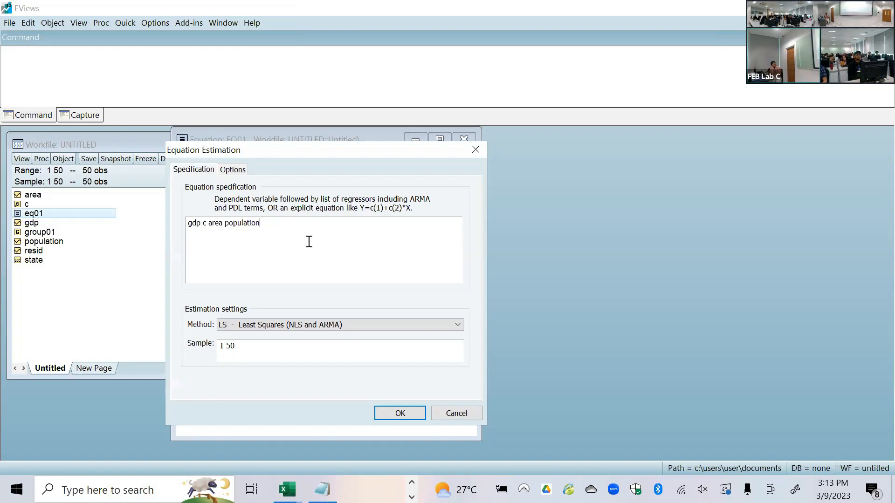
pyautogui.click(240, 171)
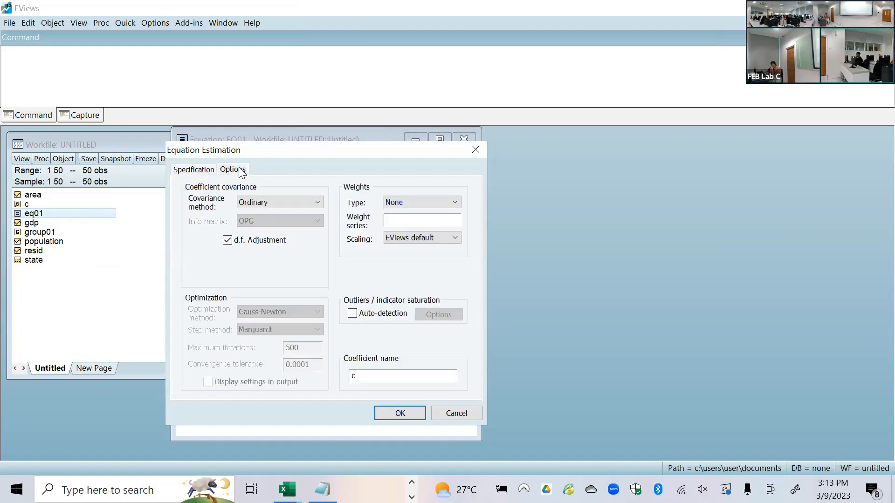
pyautogui.click(279, 202)
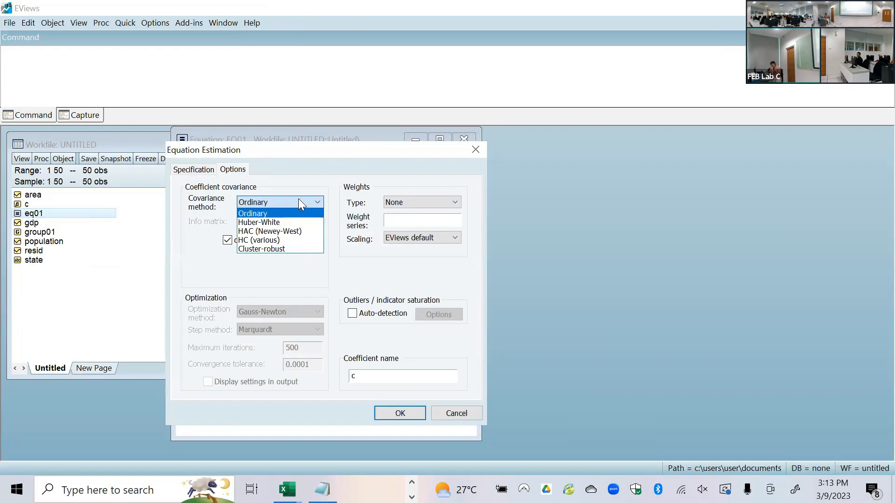
pyautogui.click(298, 198)
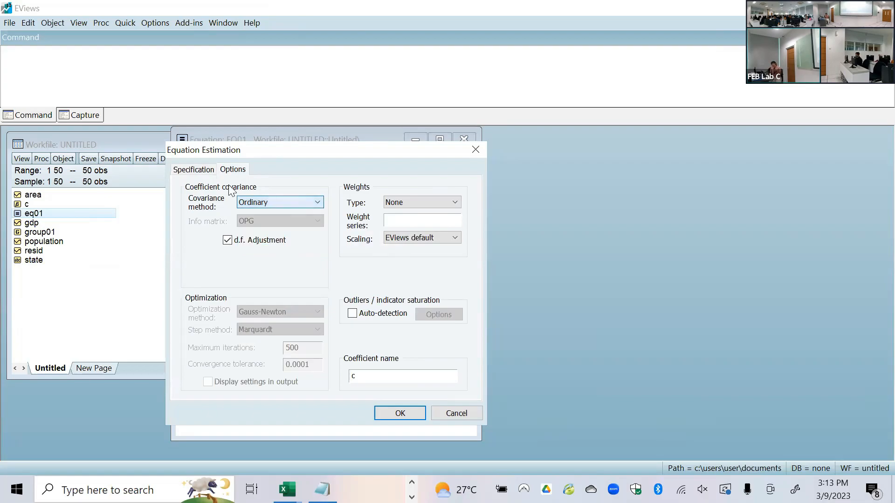
pyautogui.click(205, 171)
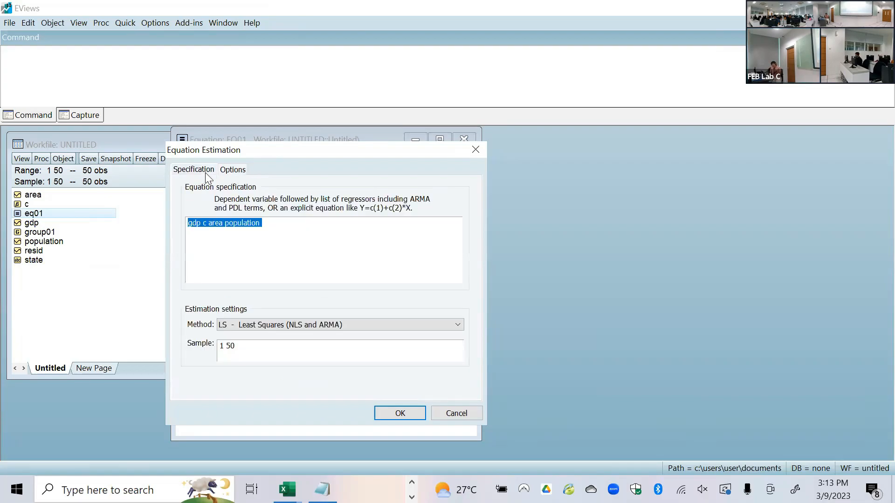
# Change the dependent variable to log(gdp) in the equation specification and re-estimate eq01.
pyautogui.click(212, 263)
pyautogui.click(189, 223)
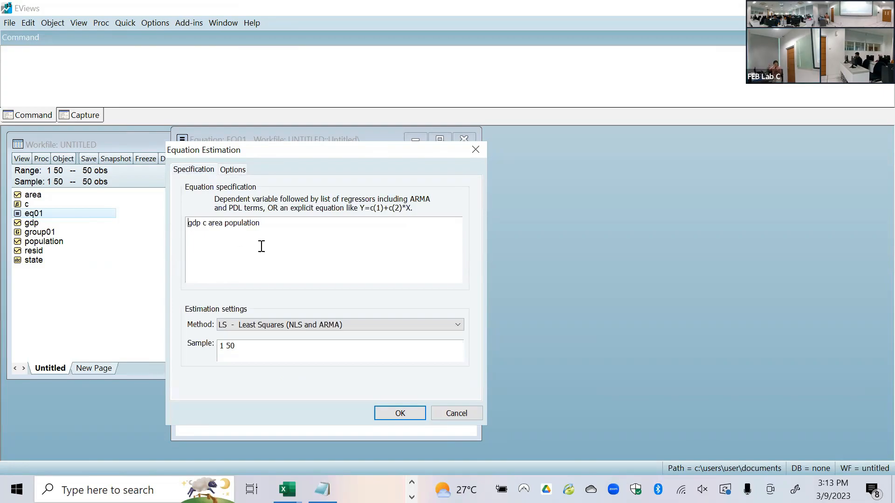
pyautogui.write('log')
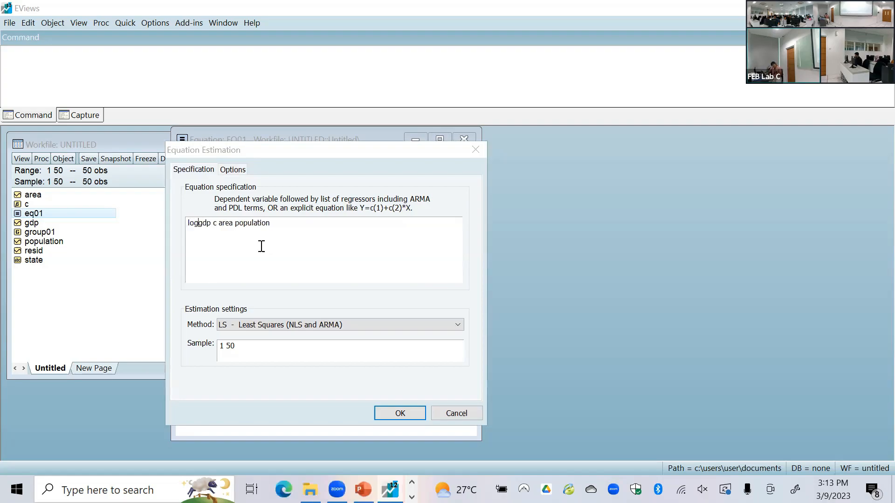
pyautogui.write('(')
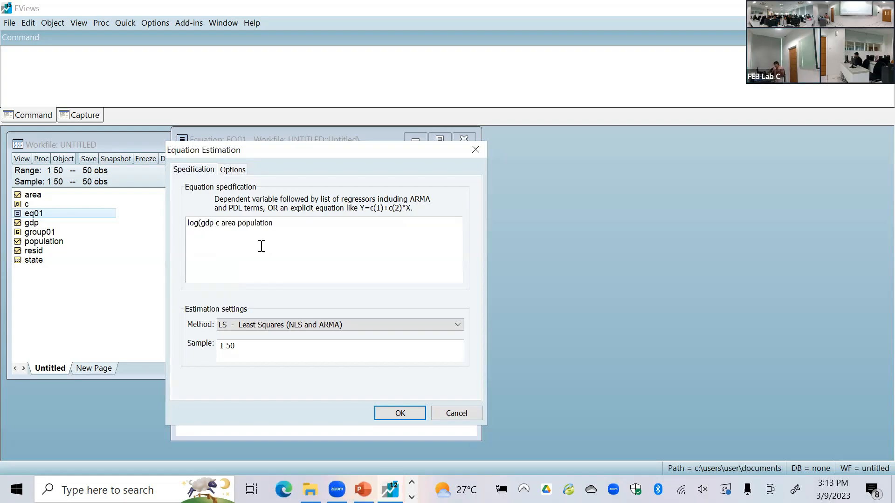
pyautogui.write(')')
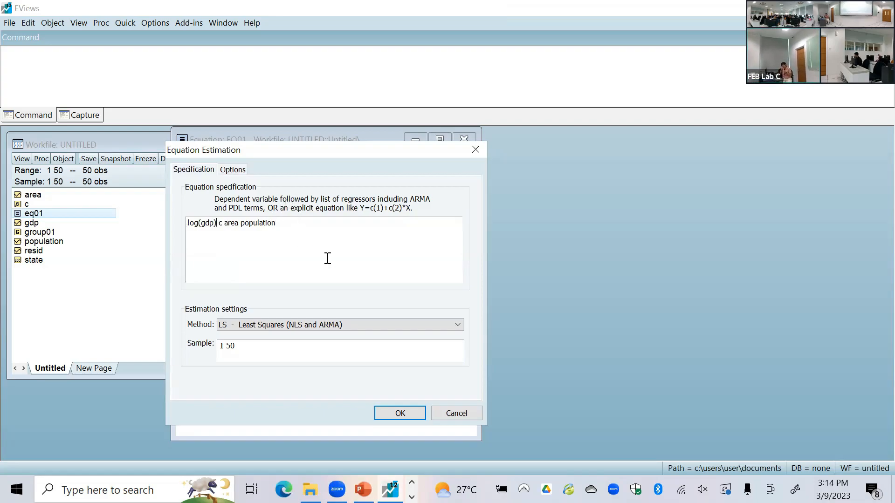
pyautogui.click(400, 414)
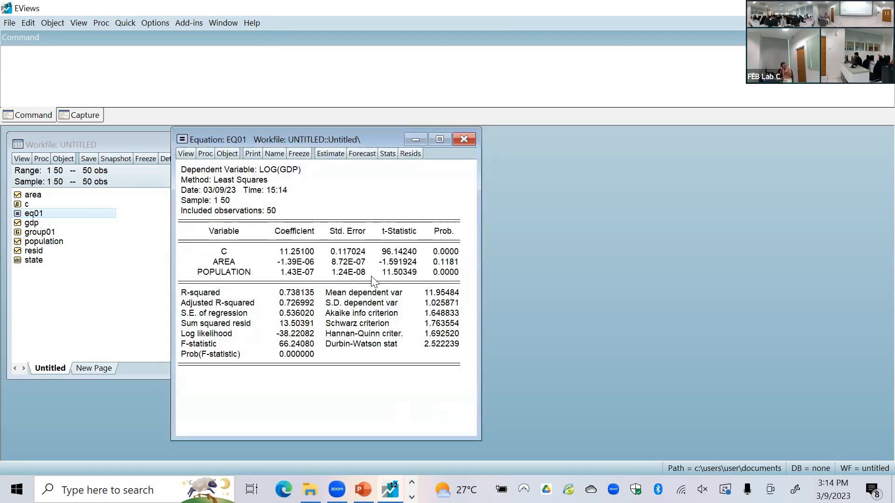
# Restore the equation specification to "gdp c area population" and re-estimate eq01.
pyautogui.click(331, 153)
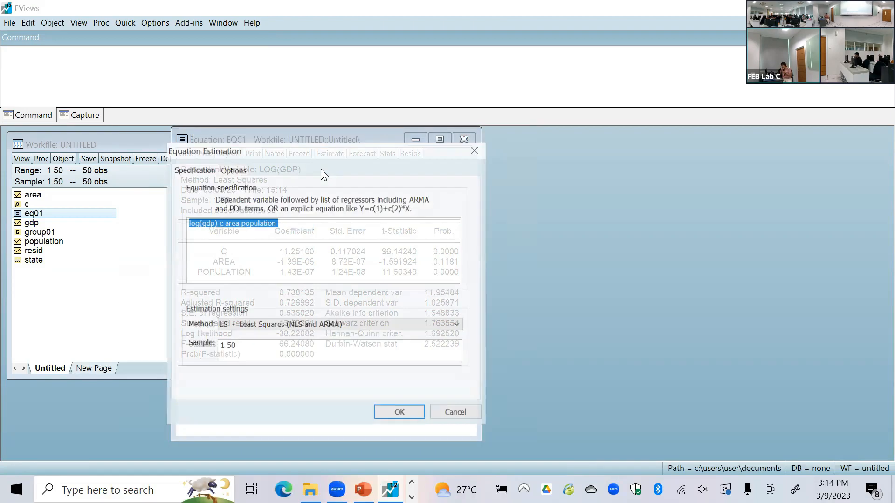
pyautogui.click(203, 224)
pyautogui.press('BackSpace')
pyautogui.press('BackSpace')
pyautogui.press('BackSpace')
pyautogui.press('BackSpace')
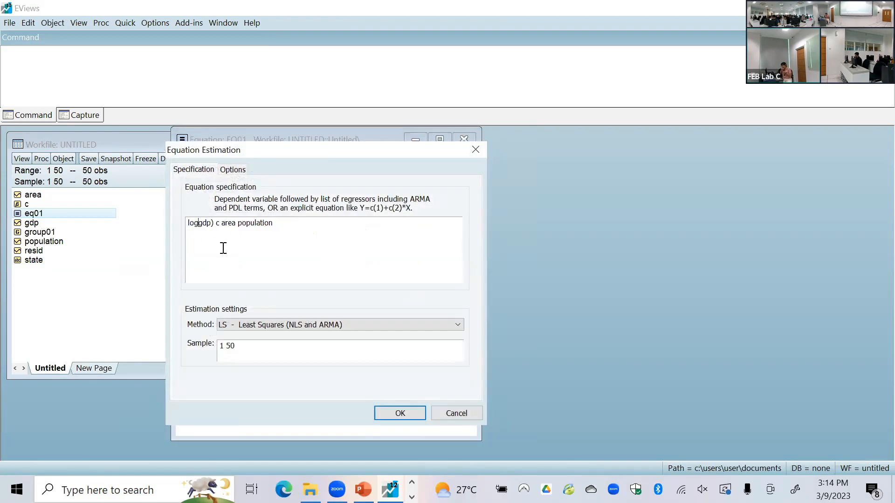
pyautogui.press('BackSpace')
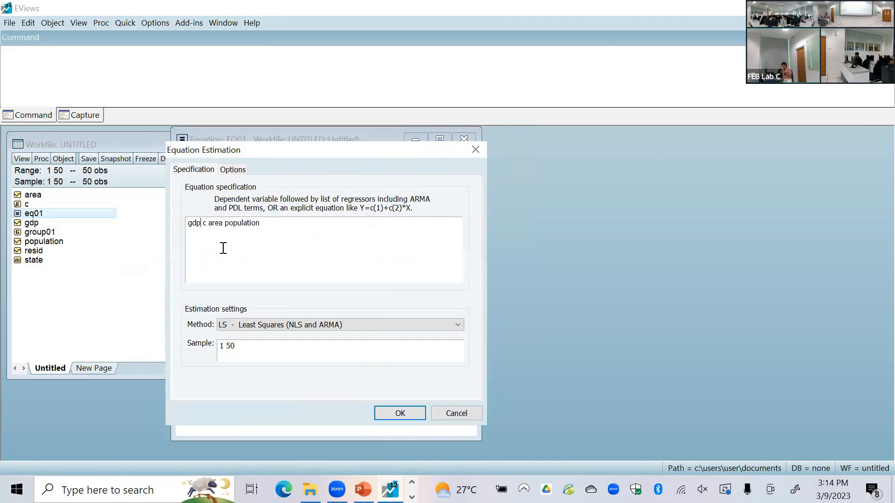
pyautogui.click(414, 417)
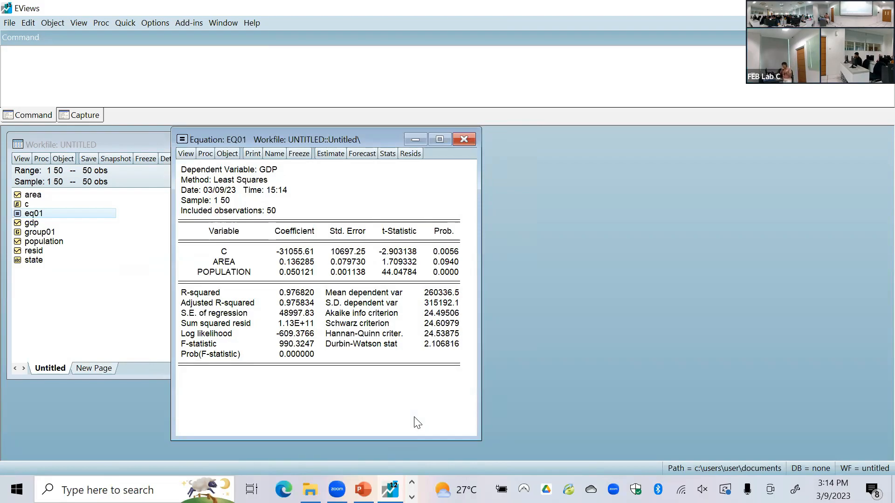
# Freeze the regression output as a table, name it table01 and close the table window.
pyautogui.click(299, 156)
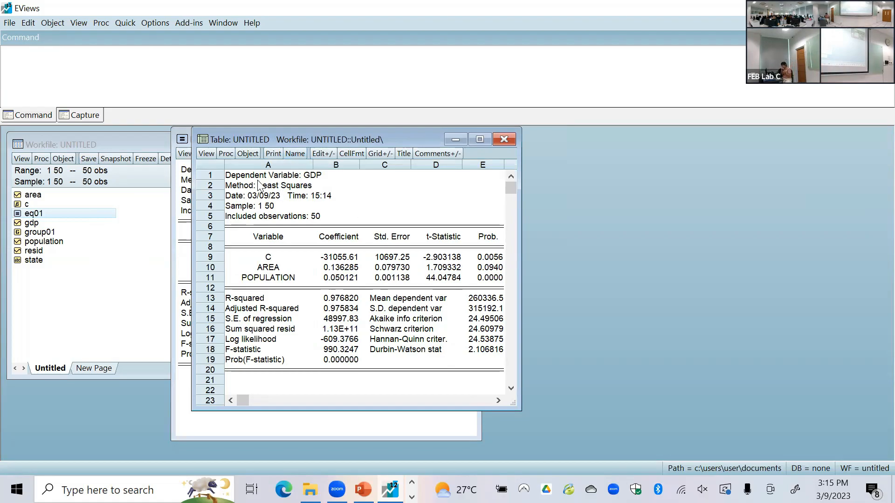
pyautogui.click(294, 153)
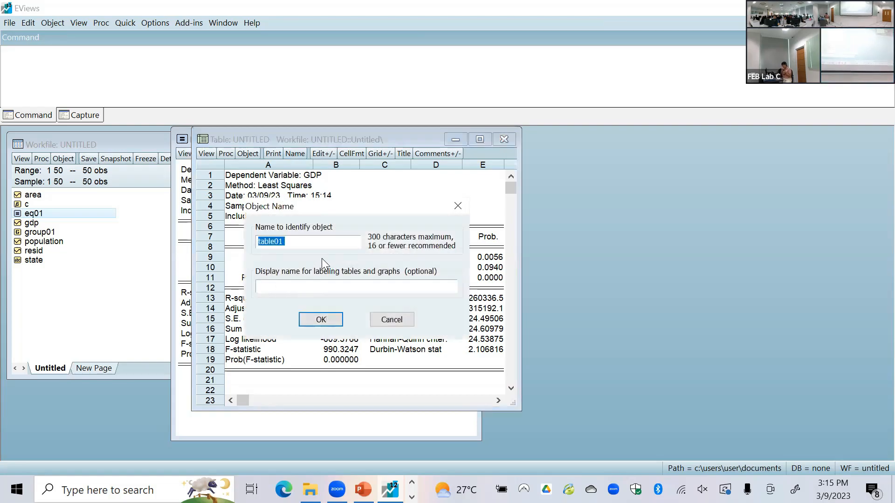
pyautogui.click(326, 244)
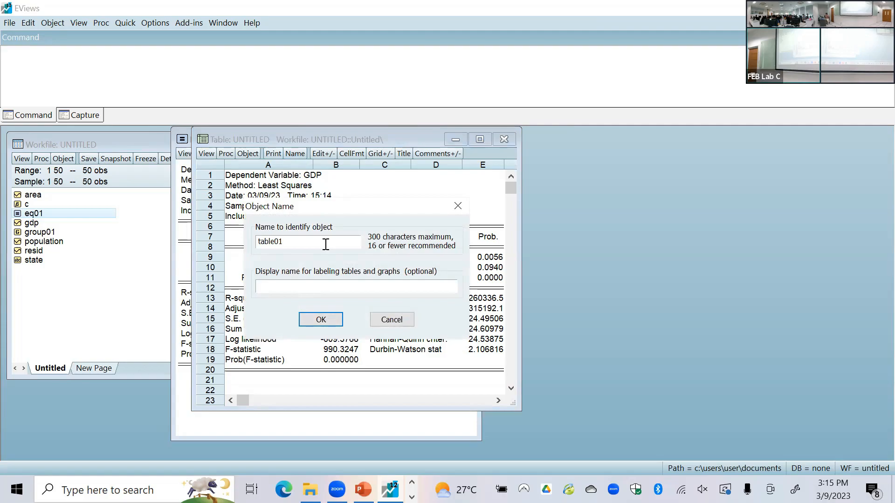
pyautogui.click(320, 320)
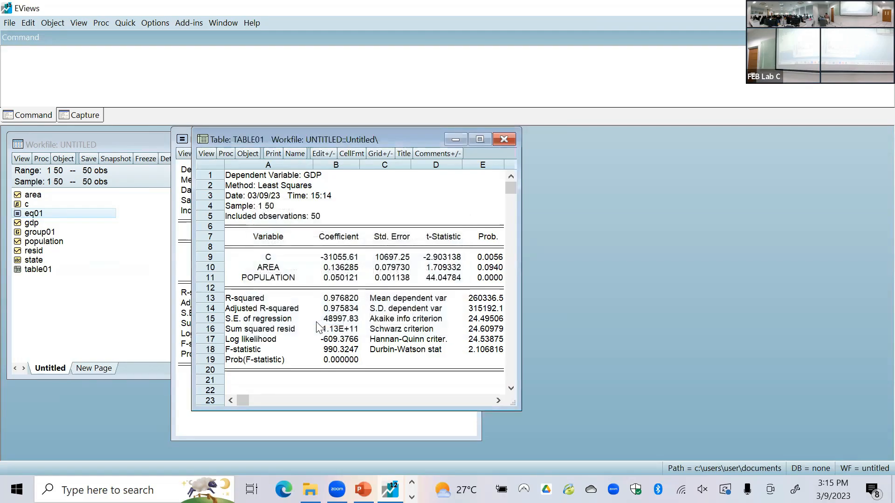
pyautogui.click(504, 140)
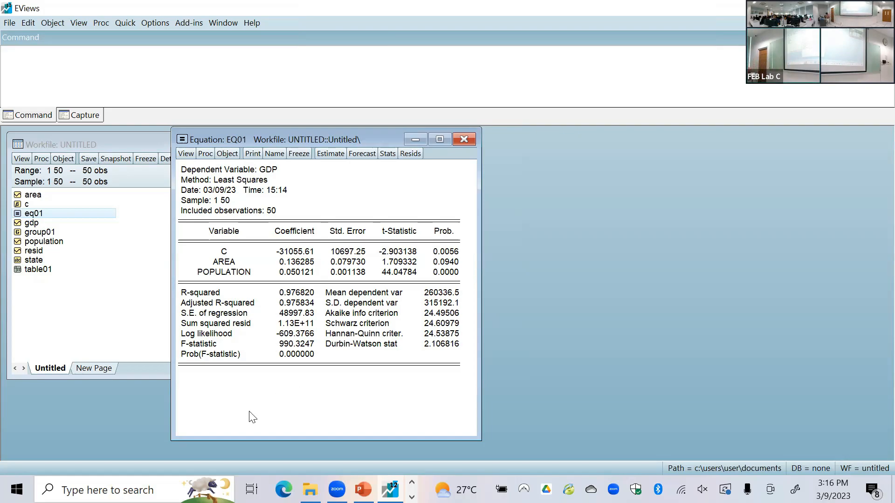
# Open the print settings for eq01's regression output and review the available printers and redirect file formats.
pyautogui.click(252, 154)
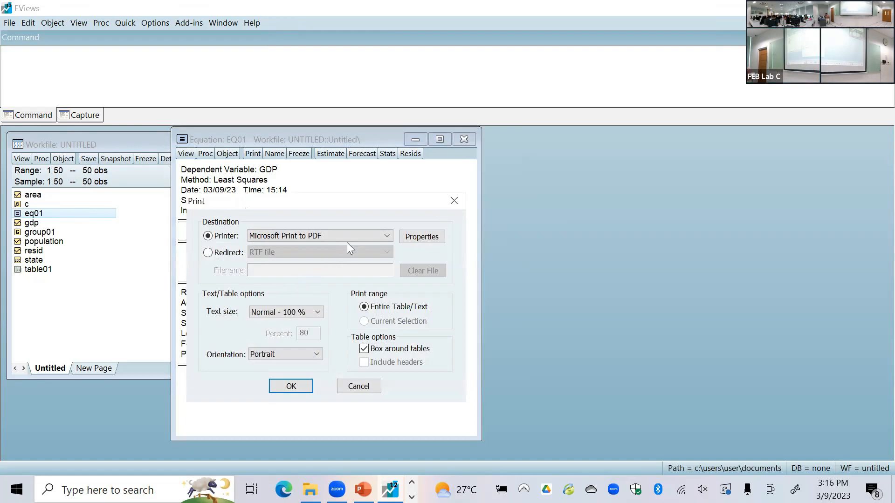
pyautogui.click(359, 235)
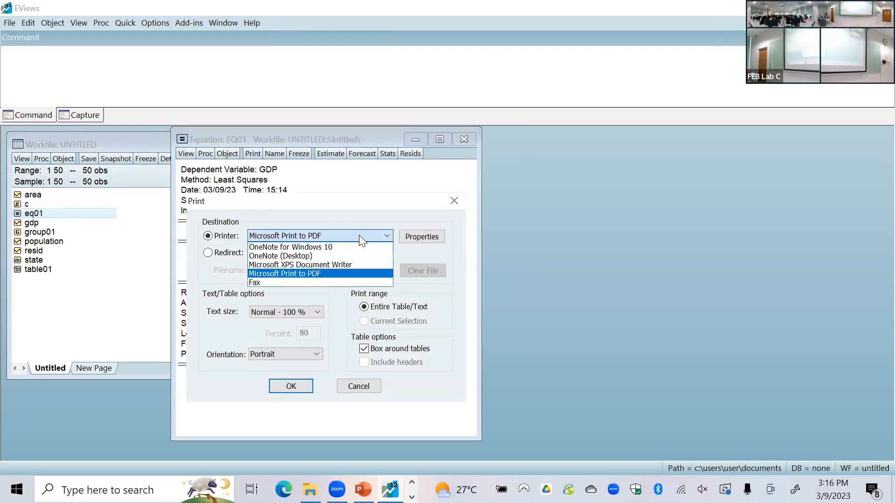
pyautogui.click(359, 235)
pyautogui.click(228, 253)
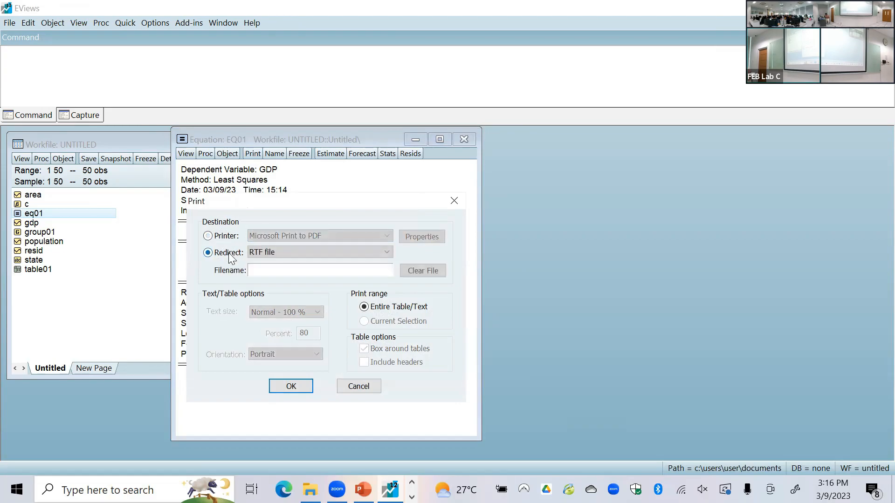
pyautogui.click(301, 254)
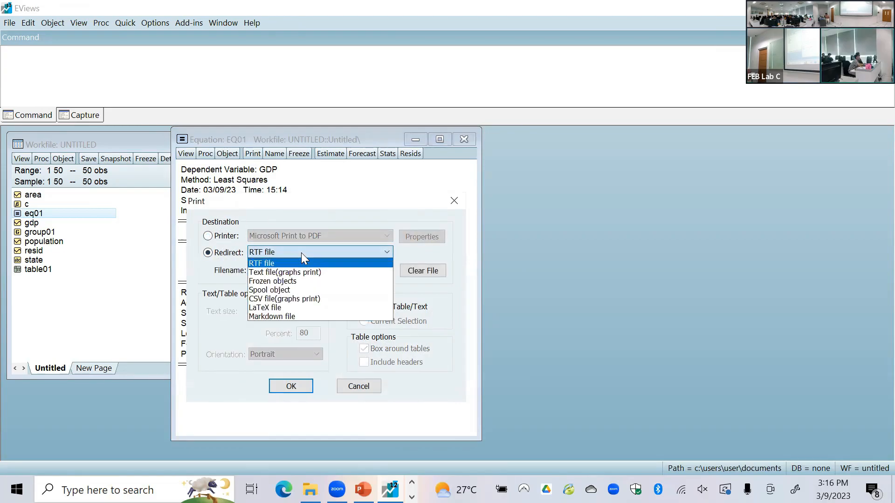
pyautogui.click(292, 299)
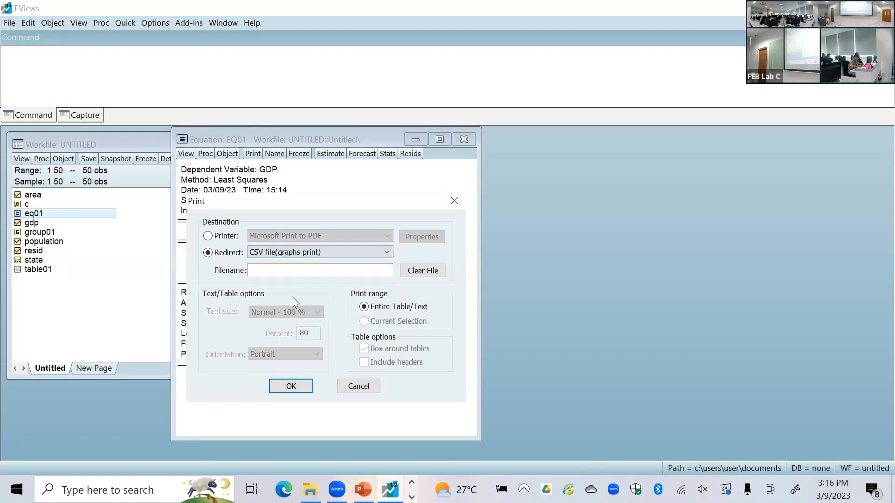
pyautogui.click(335, 253)
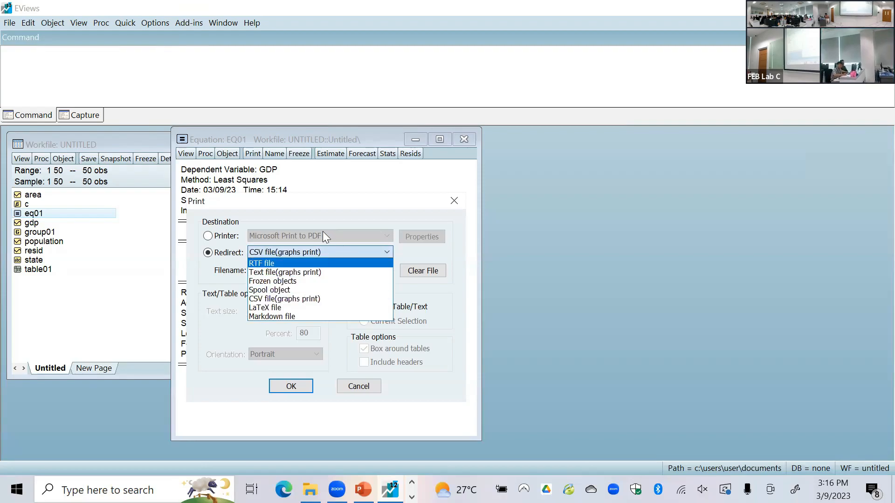
pyautogui.click(329, 219)
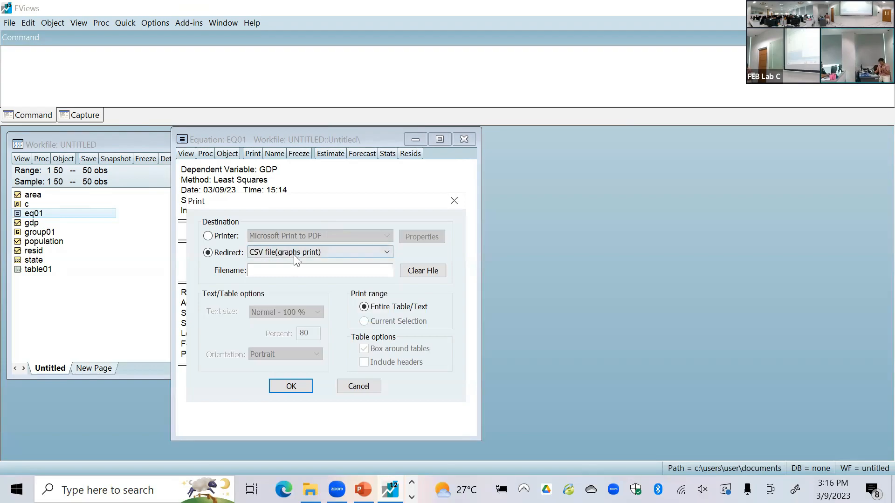
pyautogui.click(225, 238)
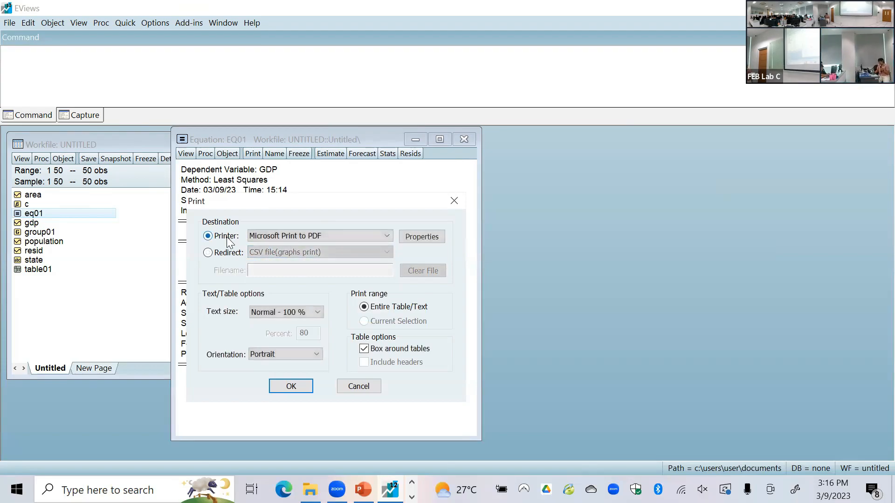
pyautogui.click(285, 232)
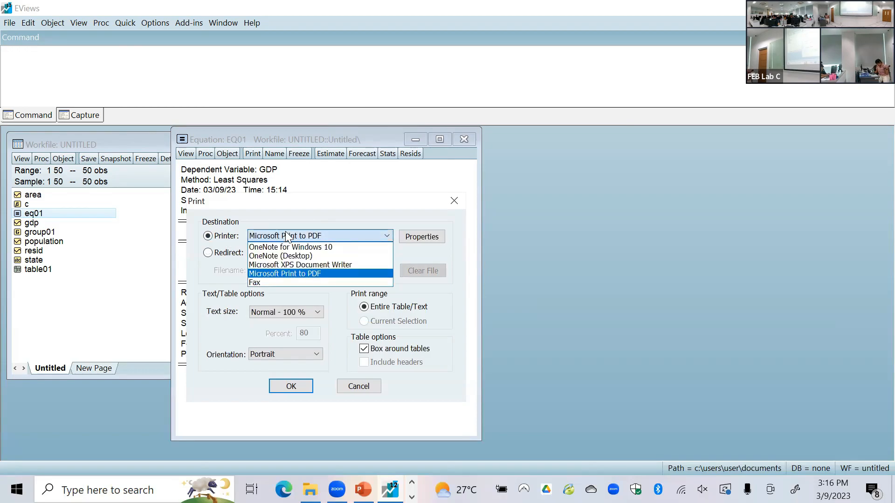
pyautogui.click(223, 254)
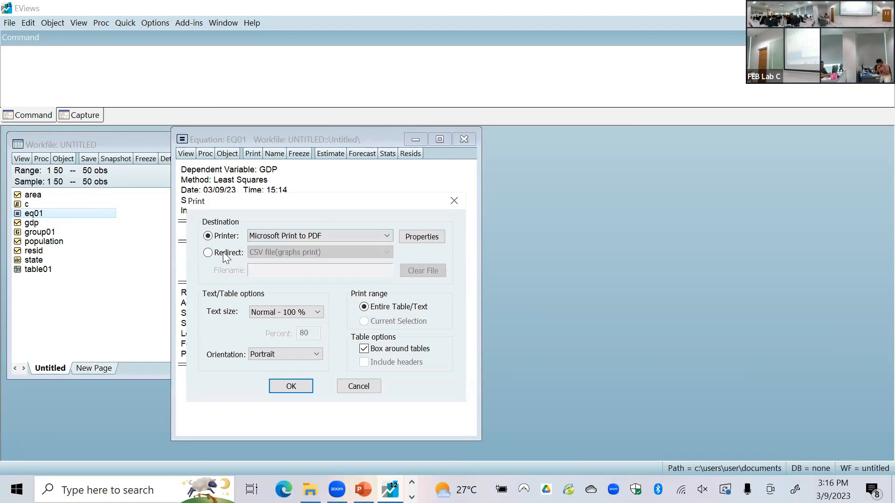
# Try to redirect eq01's printed output to an RTF file without giving a filename.
pyautogui.click(223, 252)
pyautogui.click(313, 252)
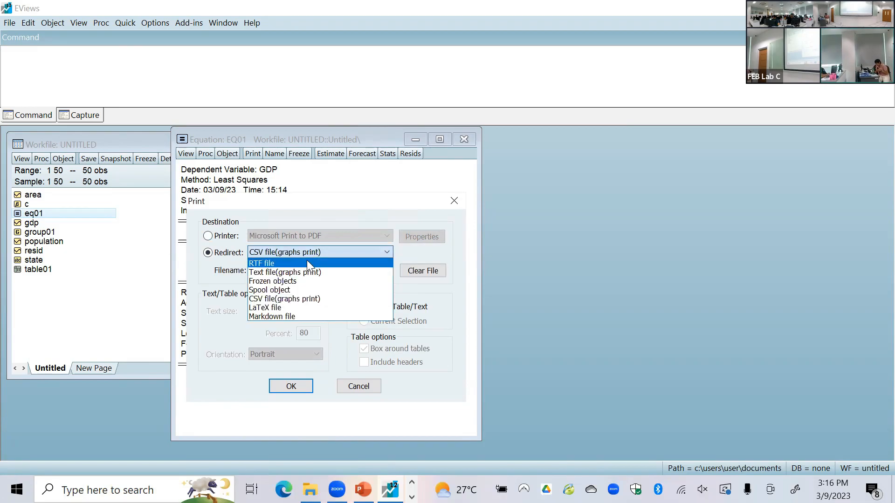
pyautogui.click(308, 262)
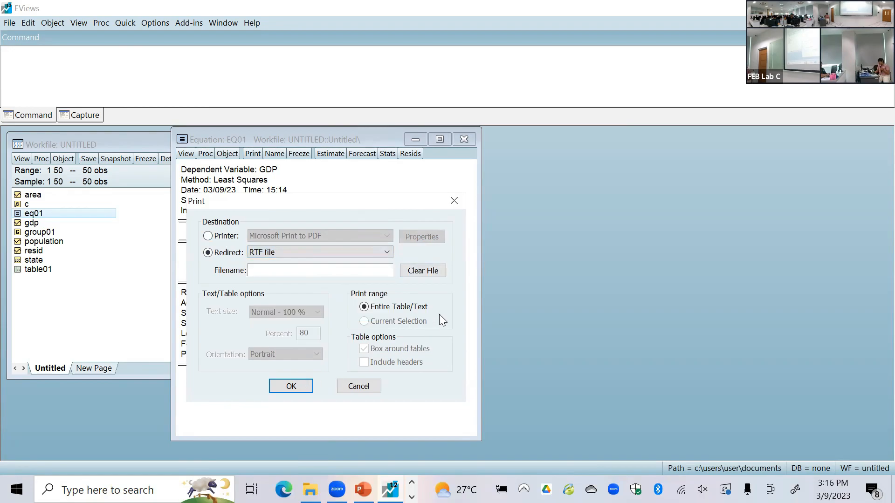
pyautogui.click(290, 390)
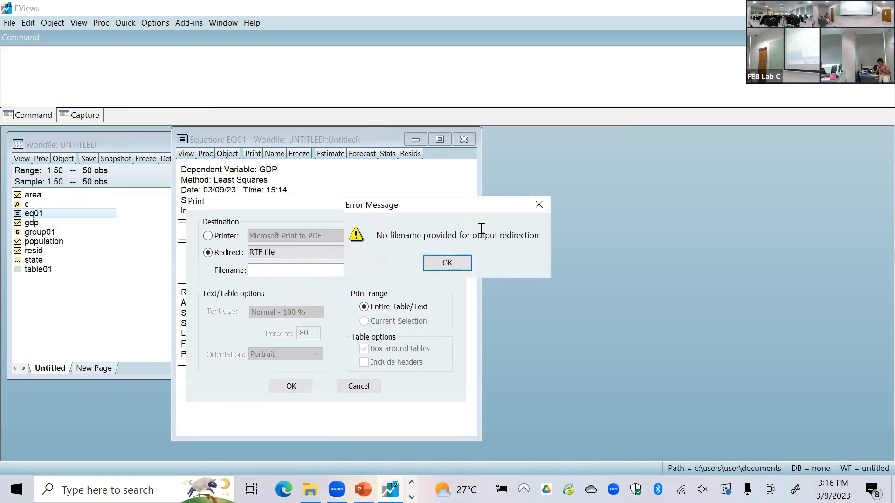
pyautogui.click(462, 265)
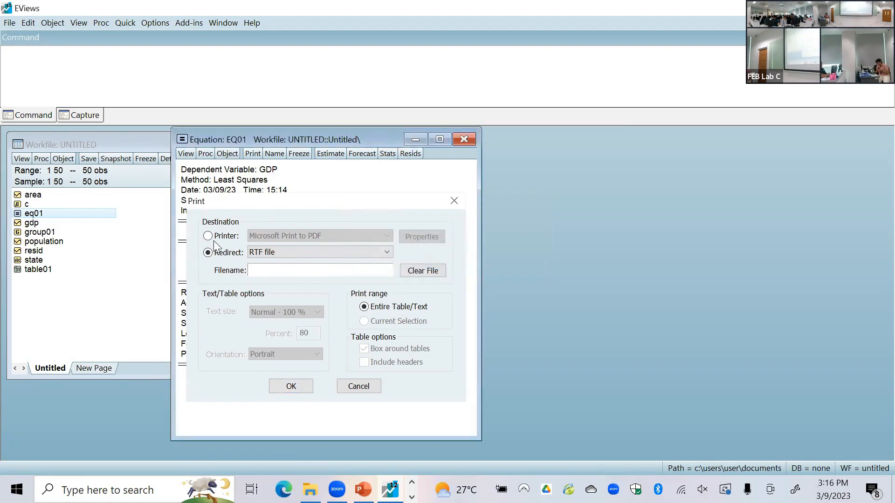
# Set the print destination for eq01's output to the Microsoft Print to PDF printer.
pyautogui.click(235, 237)
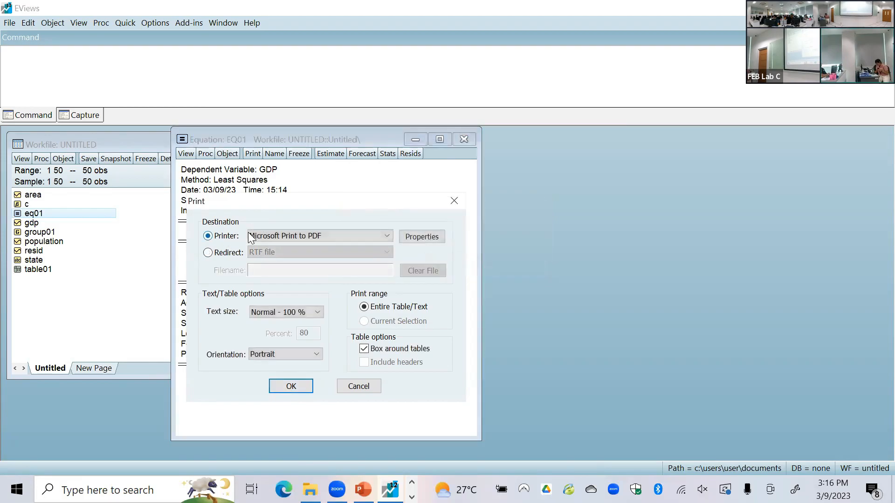
pyautogui.click(272, 233)
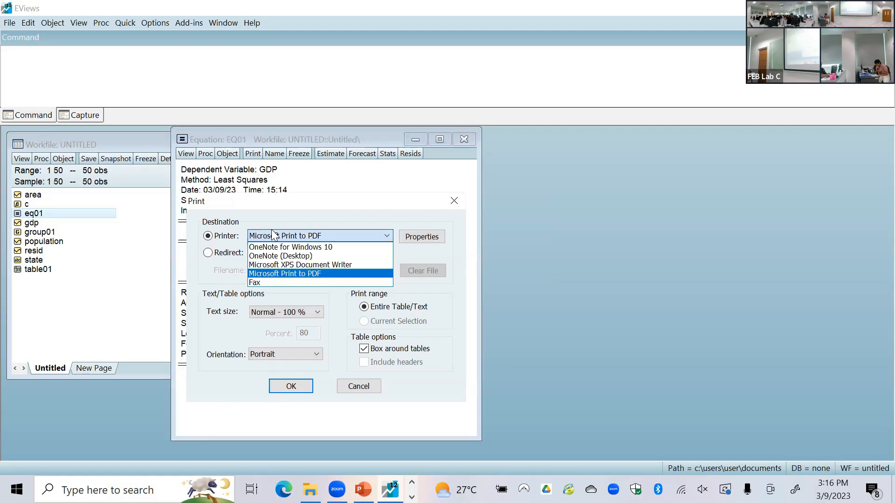
pyautogui.click(321, 271)
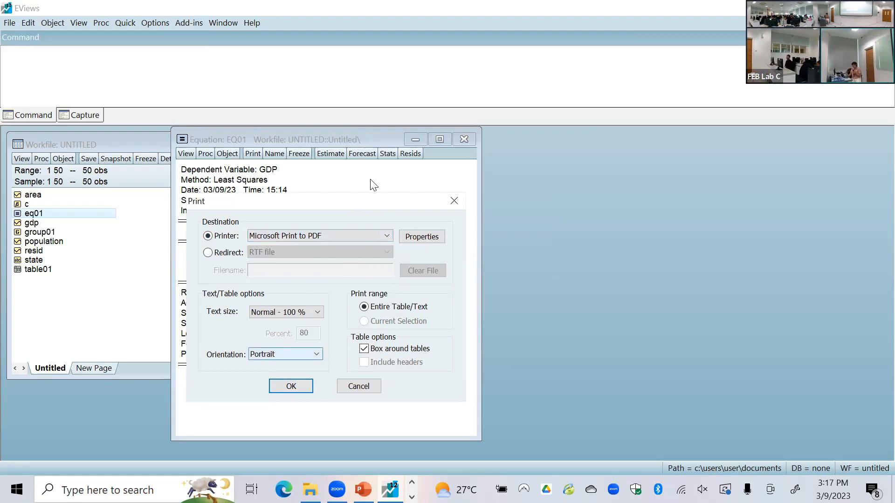
pyautogui.click(353, 236)
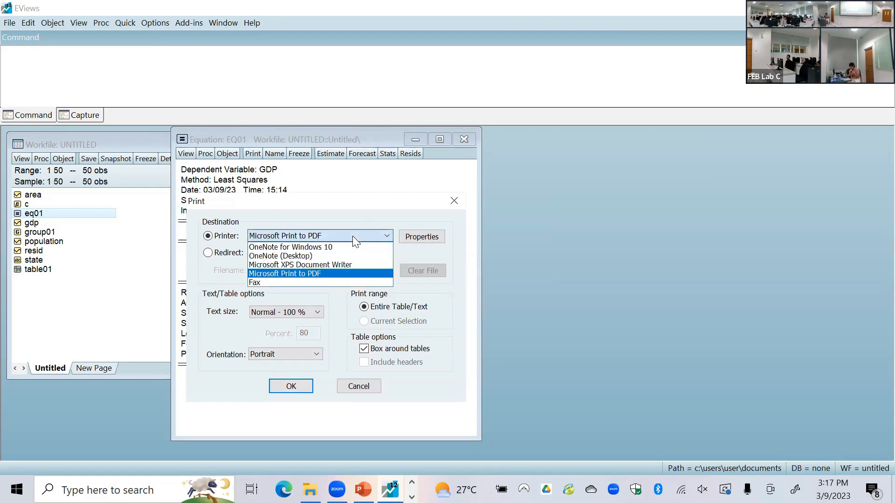
pyautogui.click(204, 264)
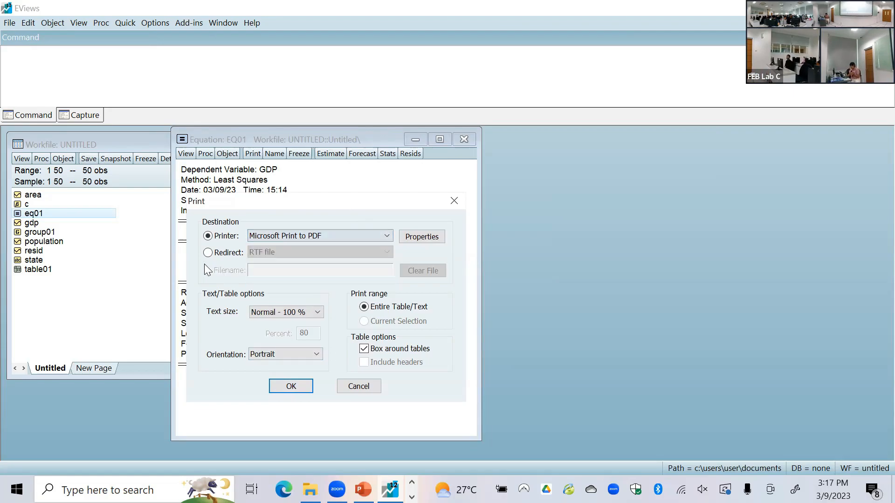
# Print the regression output and save it as a PDF named contohhyftyf in the Downloads folder.
pyautogui.click(290, 386)
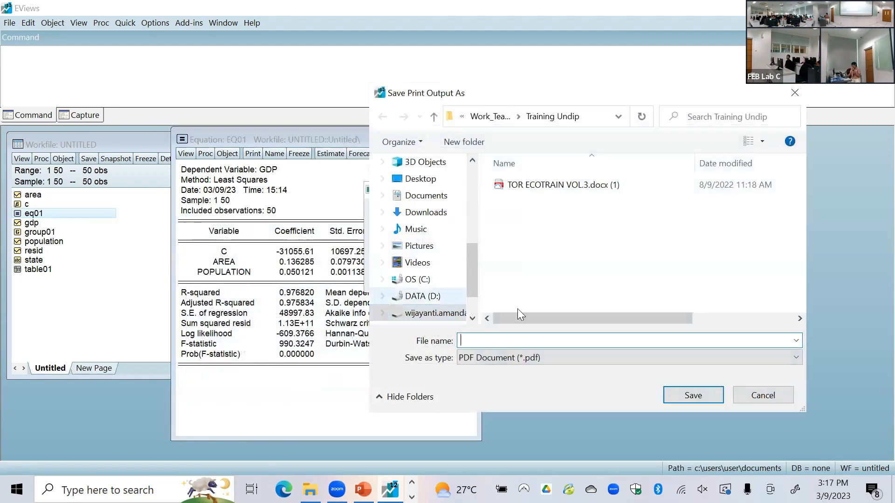
pyautogui.click(689, 400)
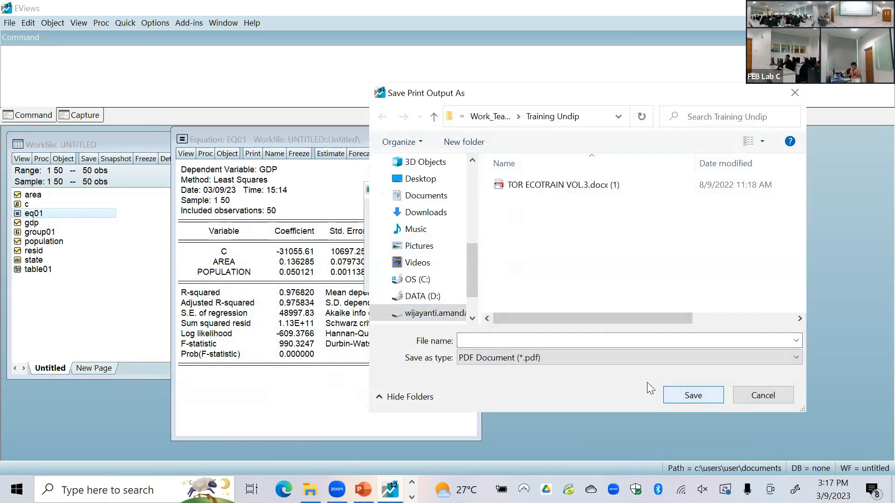
pyautogui.click(420, 213)
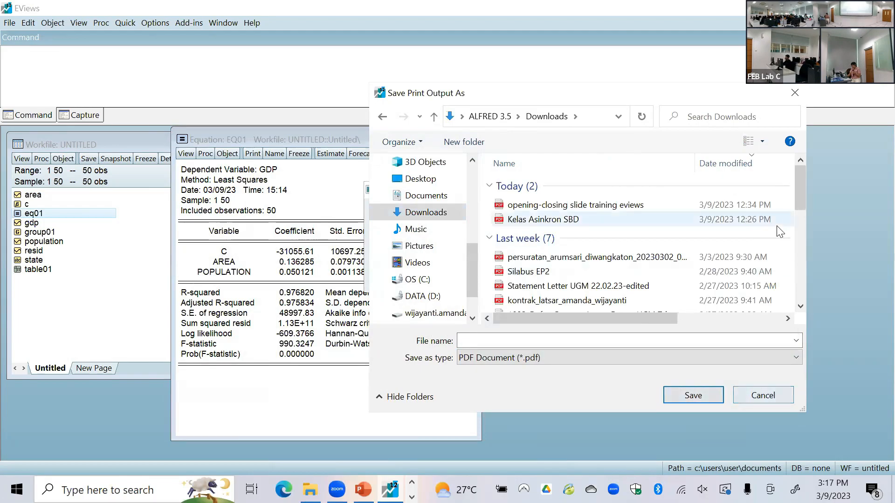
pyautogui.click(557, 336)
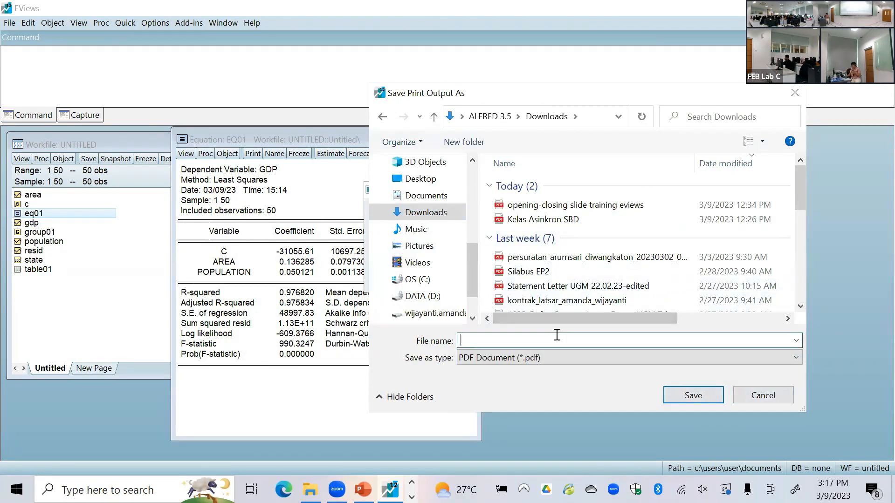
pyautogui.write('conto')
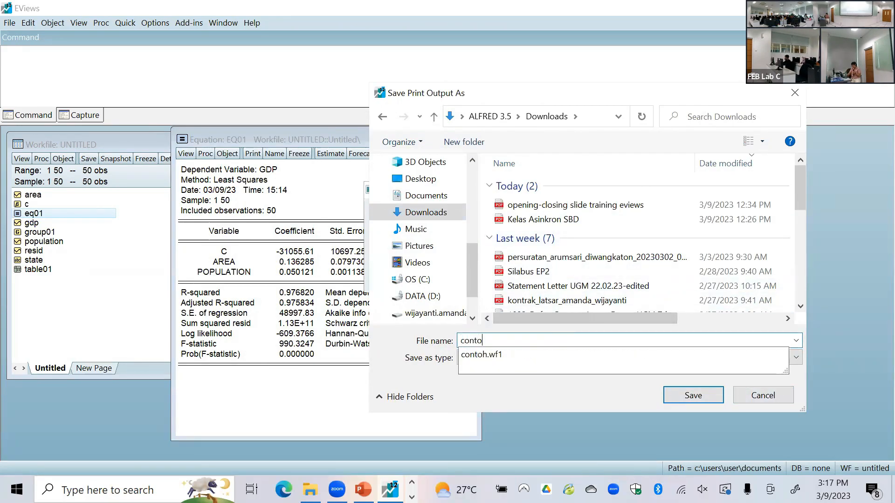
pyautogui.write('hhyftyf')
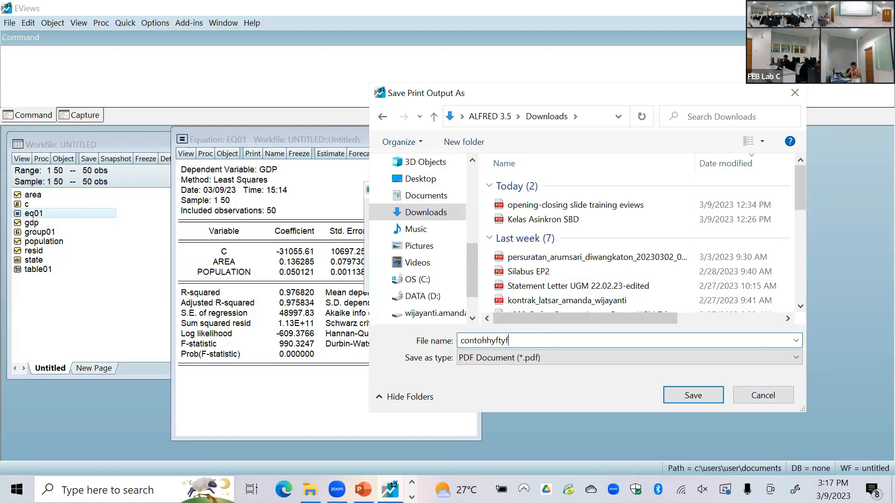
pyautogui.click(702, 392)
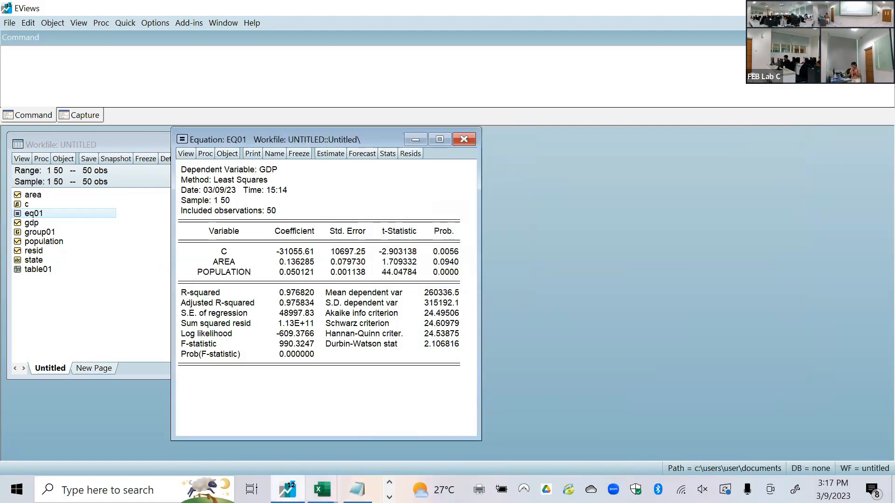
# Switch to File Explorer, open contohhyftyf from the Downloads folder and view the printed regression table in Edge.
pyautogui.click(389, 483)
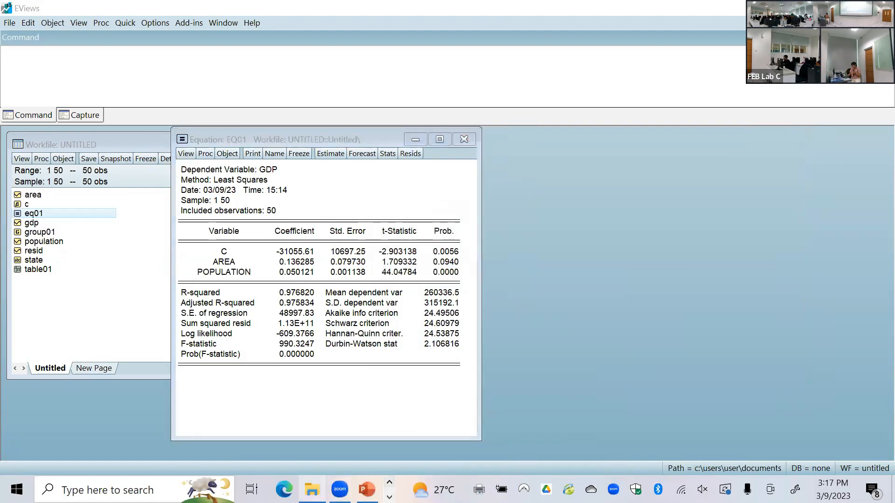
pyautogui.click(312, 490)
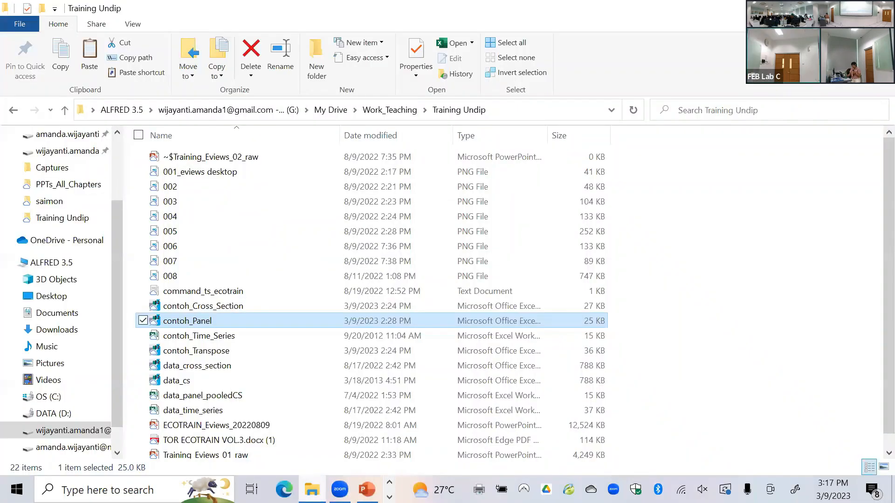
pyautogui.click(72, 182)
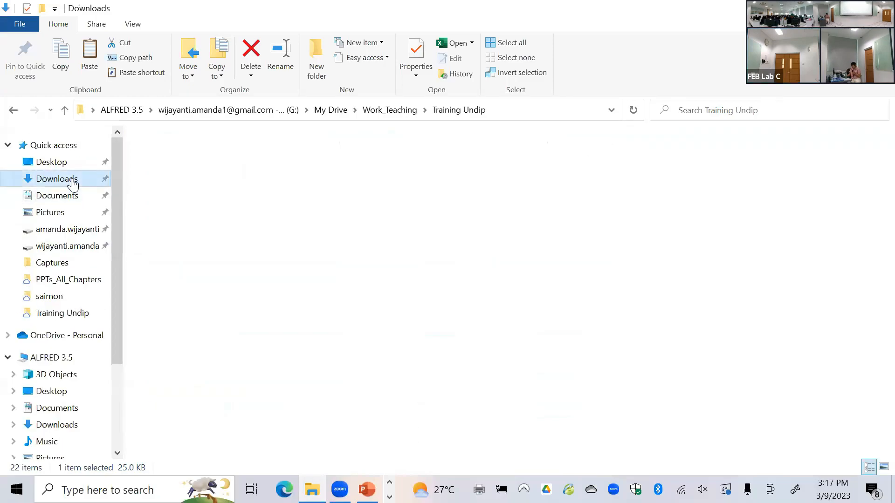
pyautogui.click(189, 174)
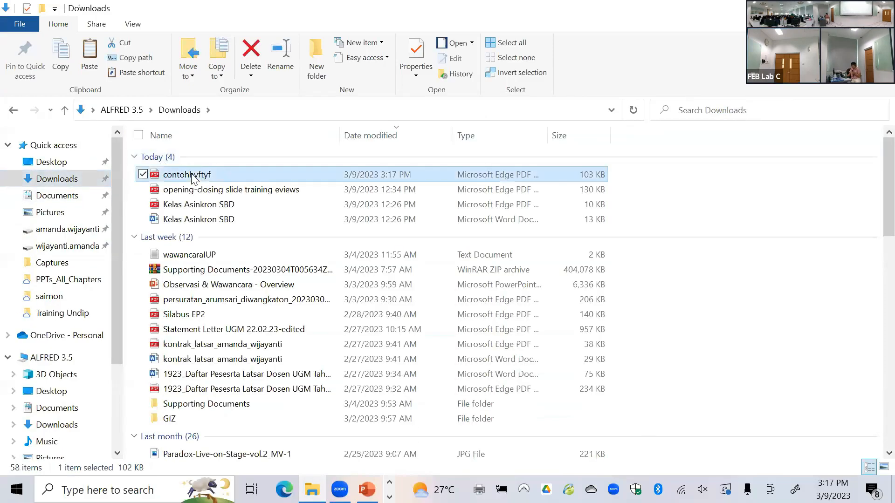
pyautogui.click(284, 490)
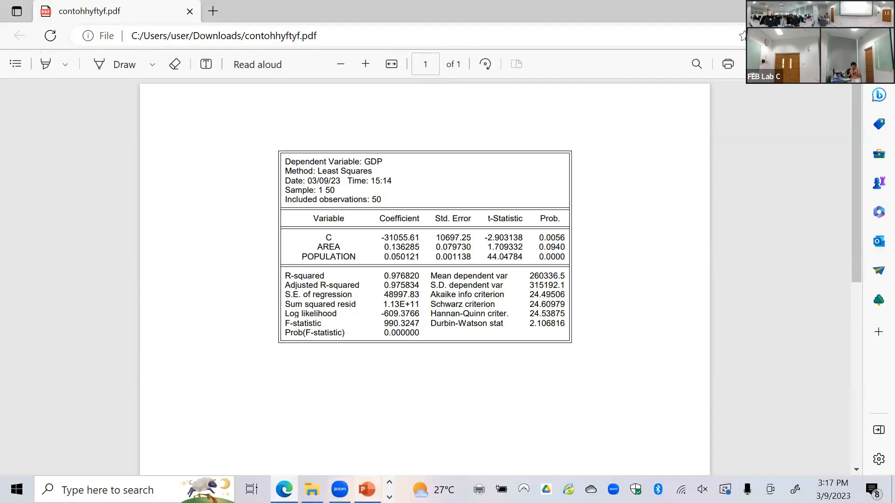
# Switch back to EViews and close the eq01 equation window.
pyautogui.click(389, 497)
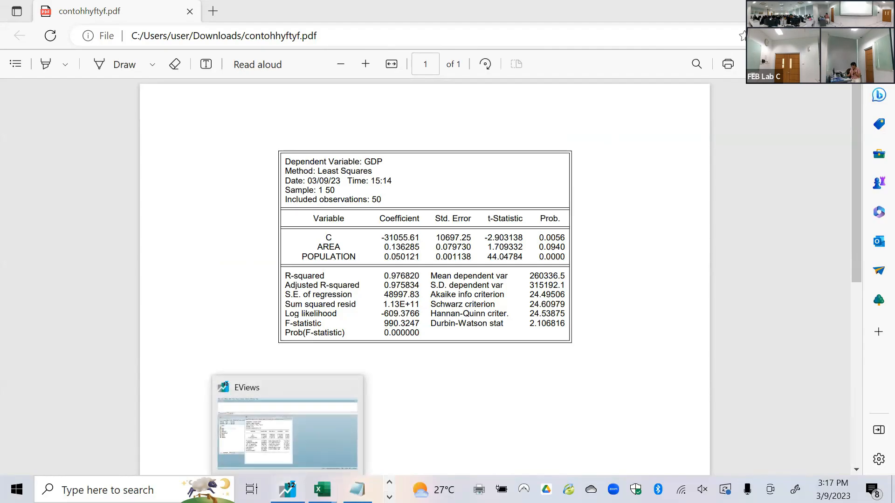
pyautogui.click(288, 489)
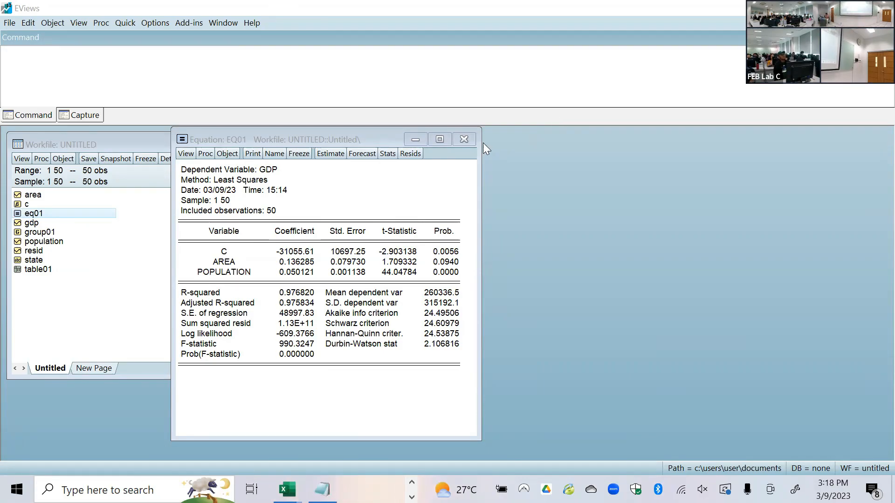
pyautogui.click(469, 141)
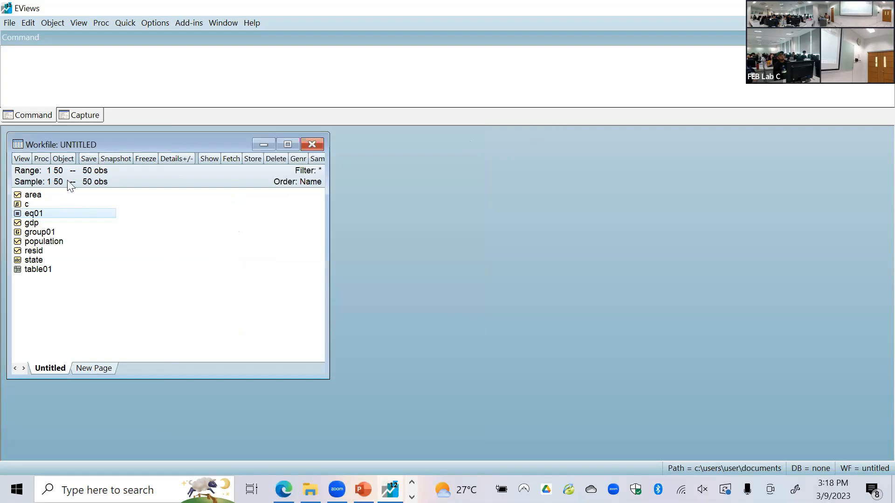
# Display the workfile statistics and return to the workfile directory.
pyautogui.click(22, 159)
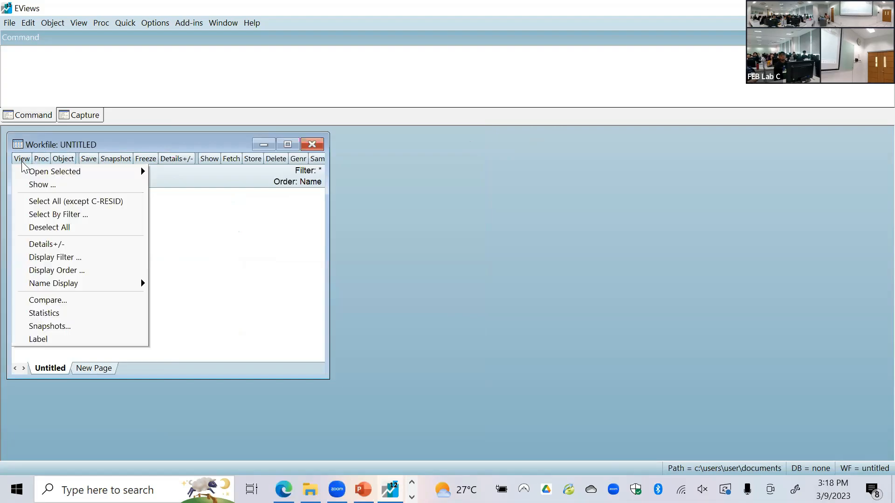
pyautogui.click(42, 313)
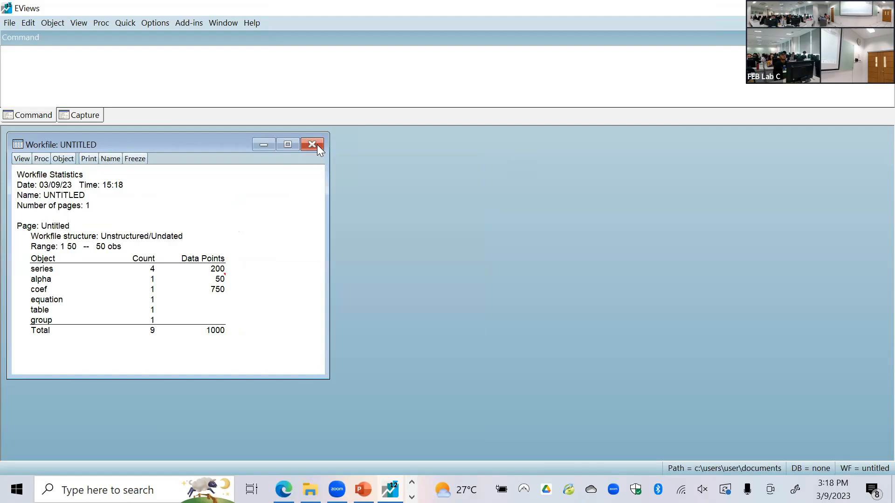
pyautogui.click(27, 158)
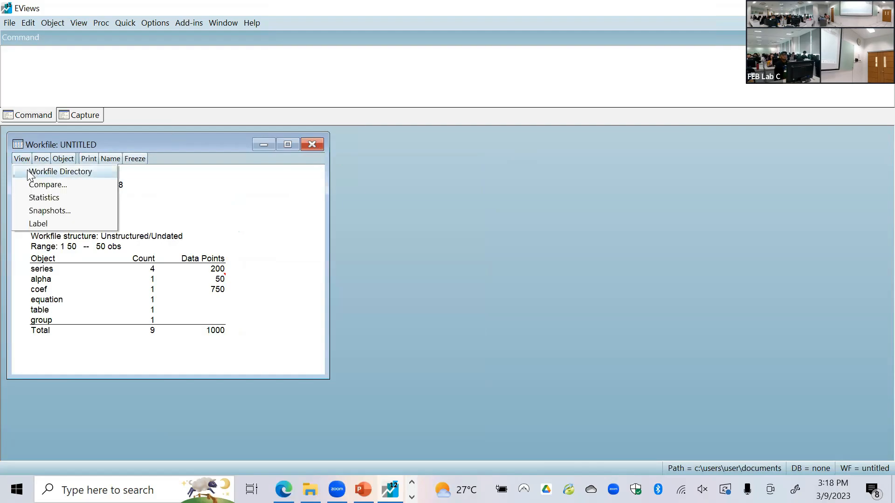
pyautogui.click(29, 172)
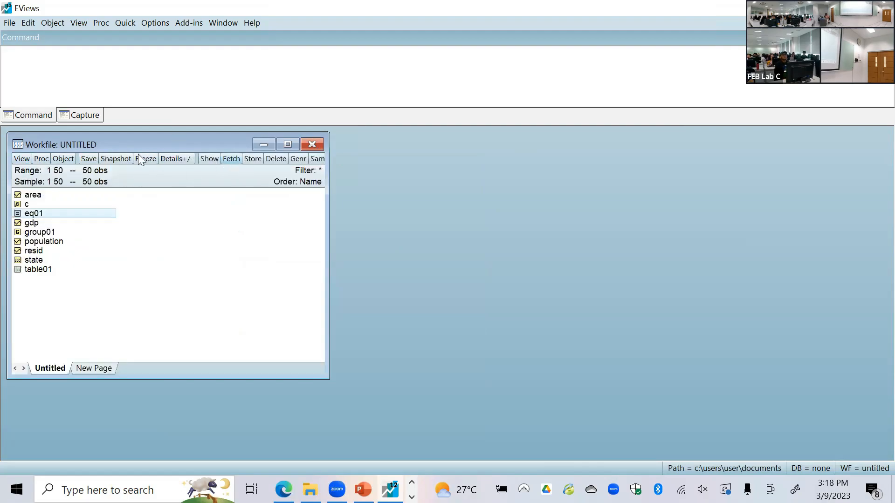
pyautogui.click(21, 161)
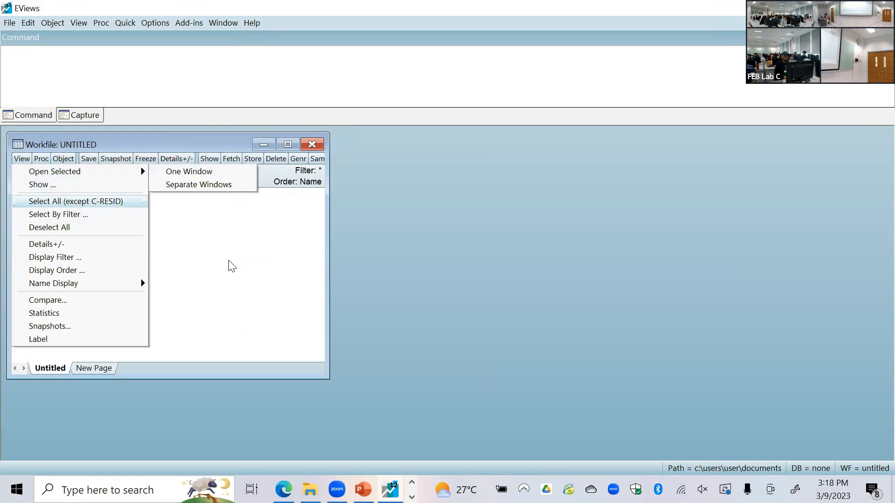
pyautogui.click(251, 283)
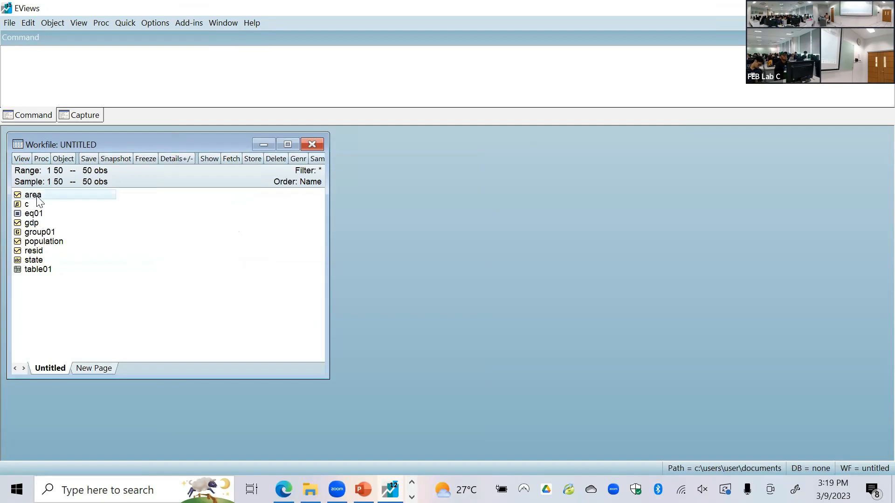
# Open the area, gdp and population series together as a new group.
pyautogui.keyDown('ctrl'); pyautogui.click(31, 223); pyautogui.keyUp('ctrl')
pyautogui.keyDown('ctrl'); pyautogui.click(32, 241); pyautogui.keyUp('ctrl')
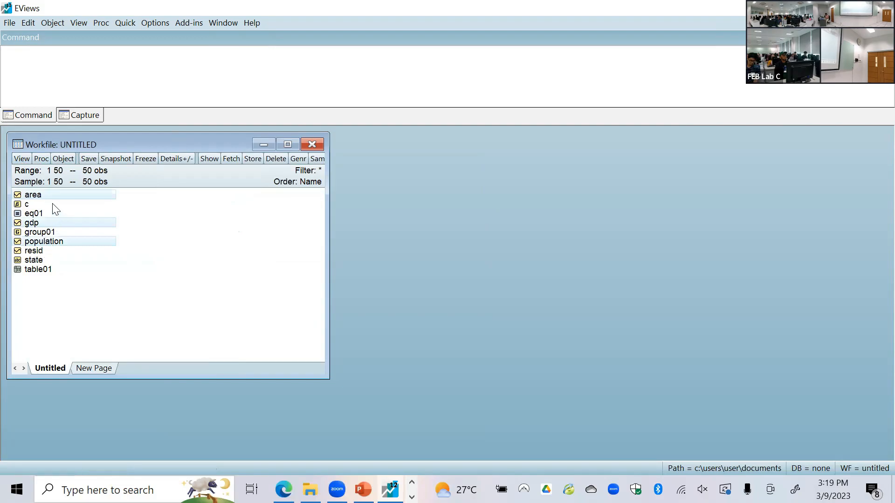
pyautogui.rightClick(48, 241)
pyautogui.moveTo(69, 250)
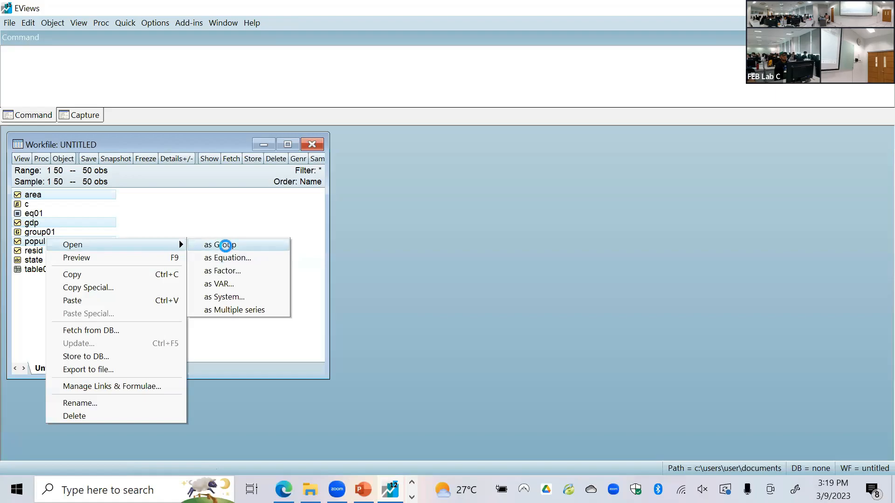
pyautogui.click(225, 245)
pyautogui.click(227, 153)
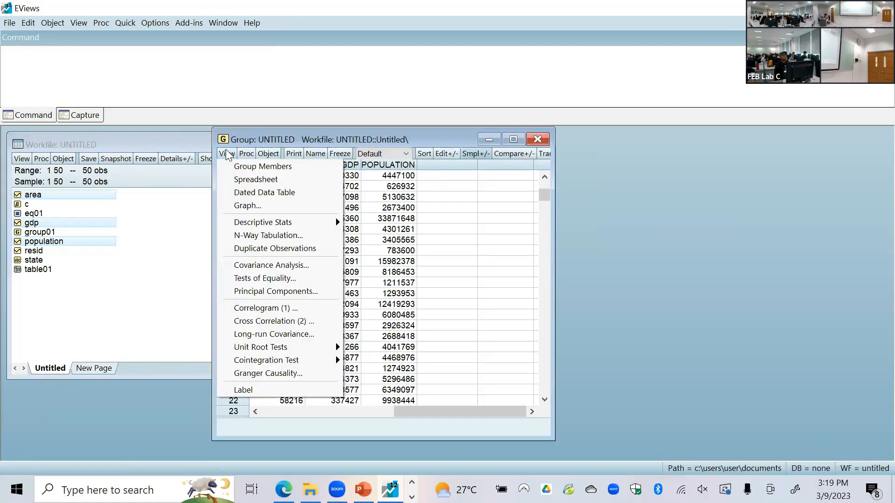
pyautogui.moveTo(273, 225)
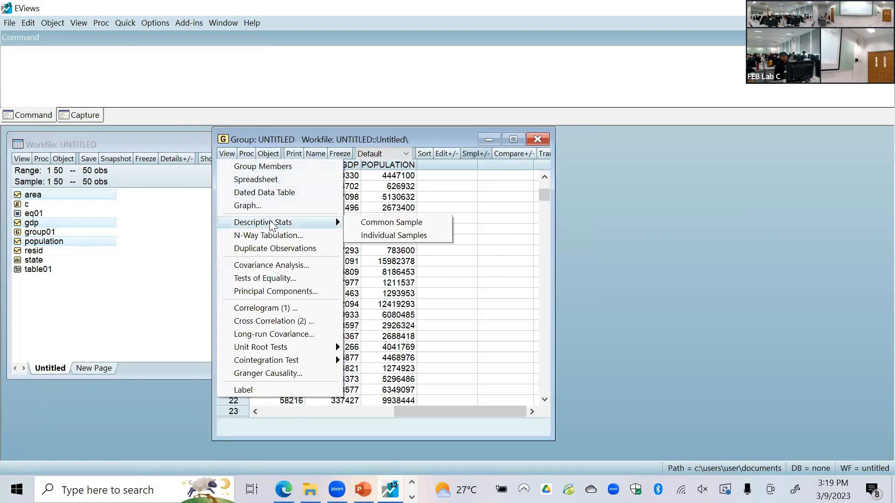
pyautogui.click(451, 286)
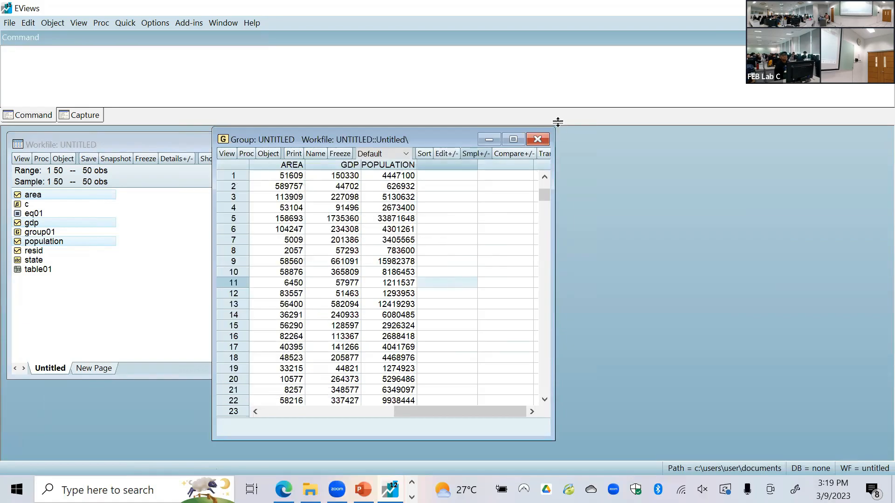
# Close the untitled group, delete it, and clear the selection in the workfile.
pyautogui.click(538, 139)
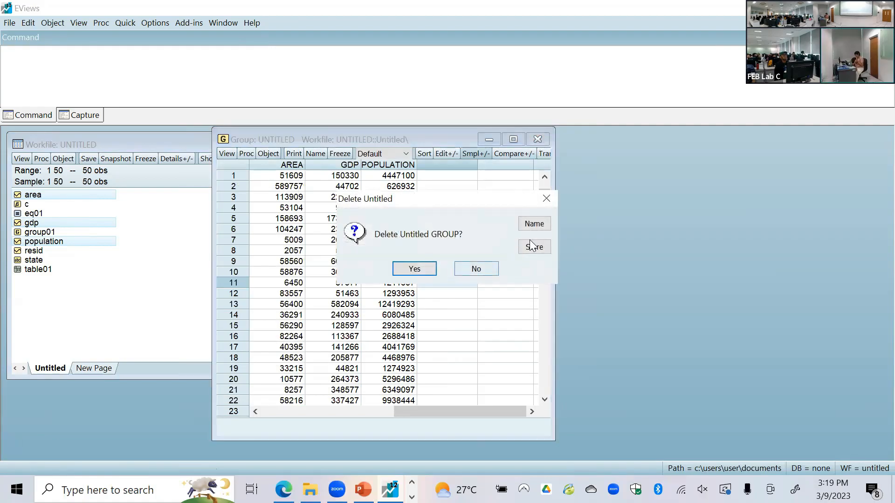
pyautogui.click(476, 269)
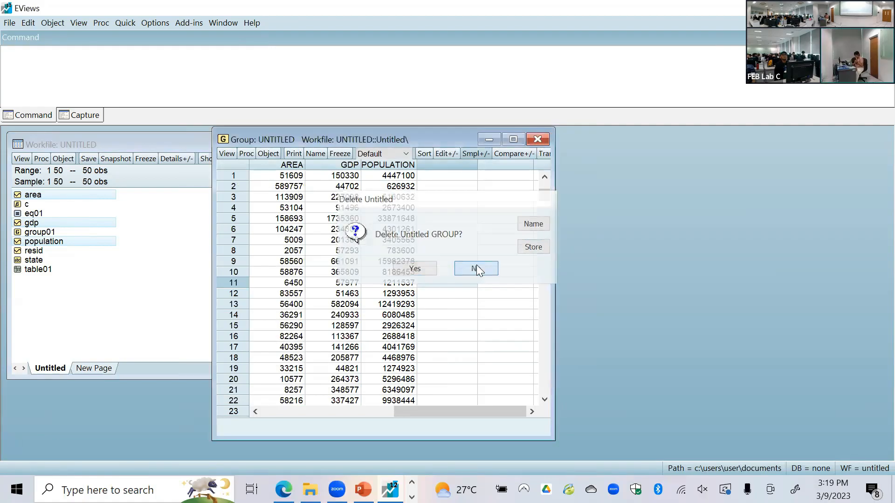
pyautogui.click(541, 138)
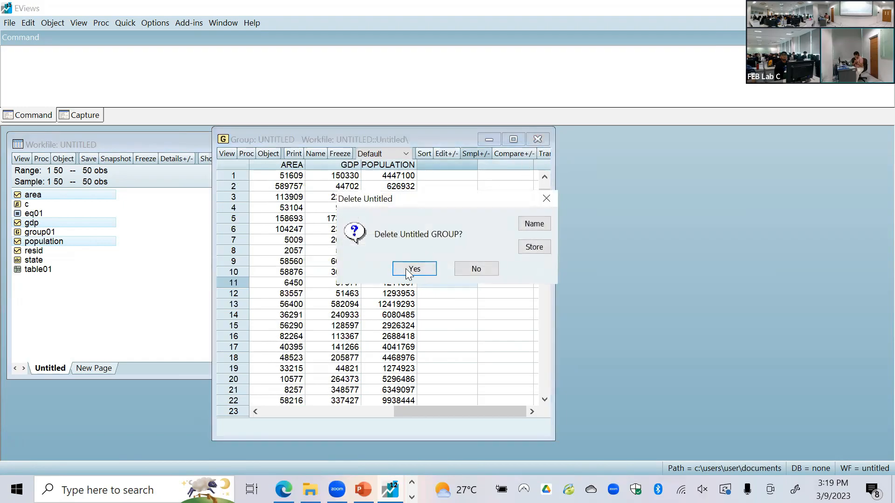
pyautogui.click(406, 268)
pyautogui.click(171, 282)
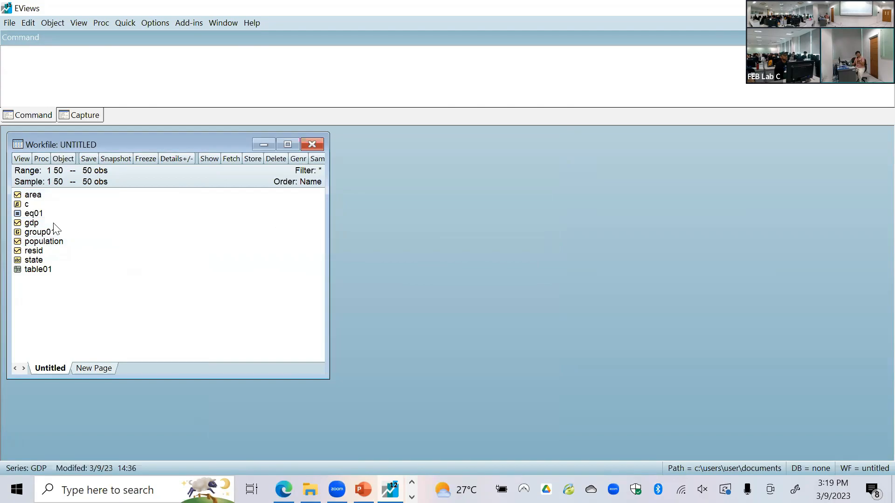
# Open the gdp series and switch it to the spreadsheet view.
pyautogui.click(31, 224)
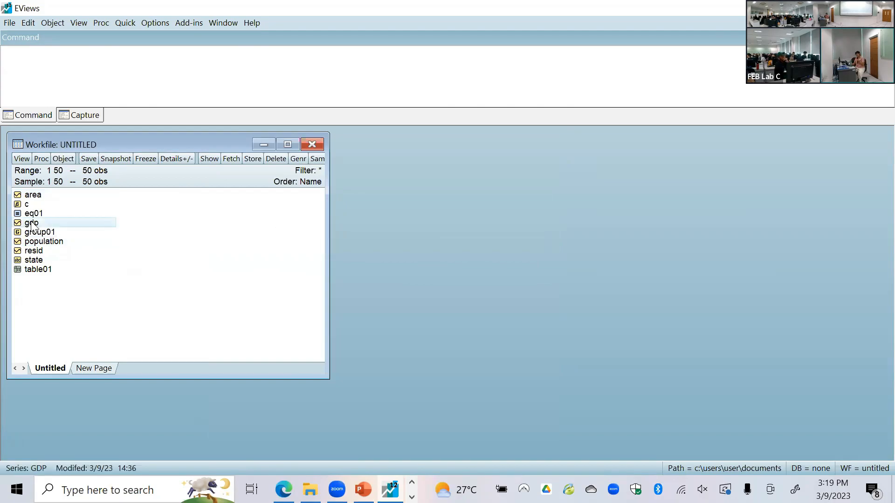
pyautogui.doubleClick(31, 223)
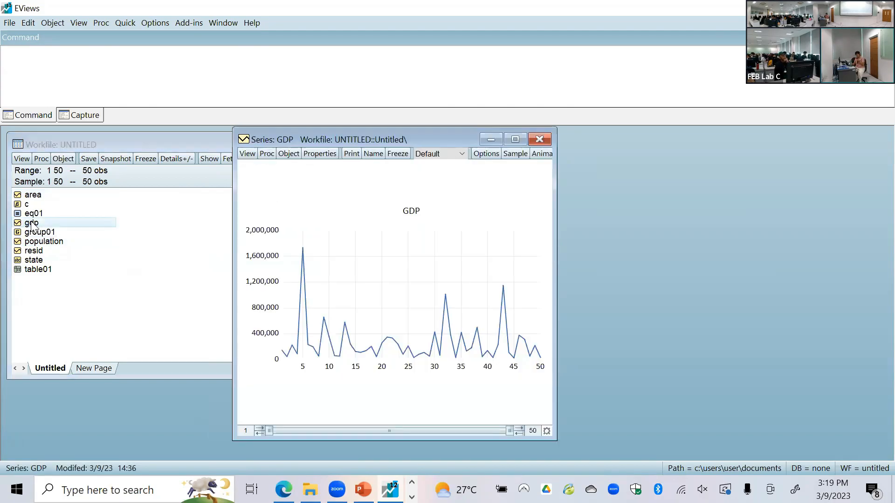
pyautogui.click(248, 154)
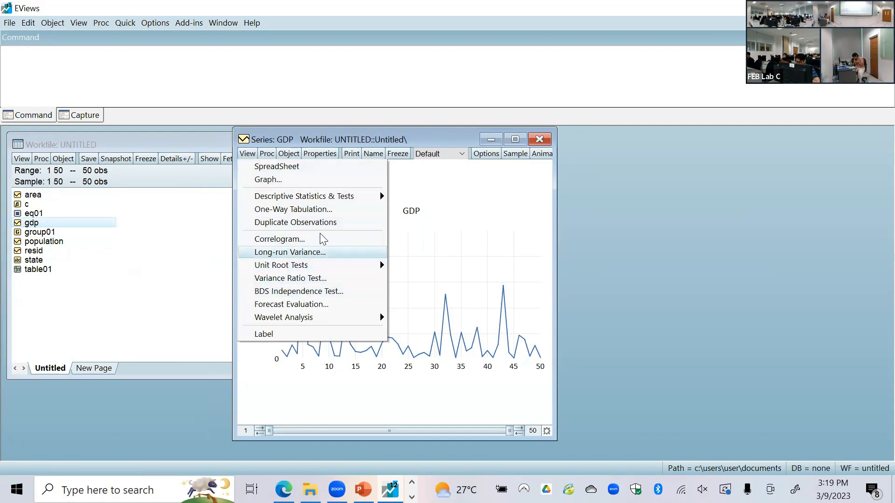
pyautogui.moveTo(351, 202)
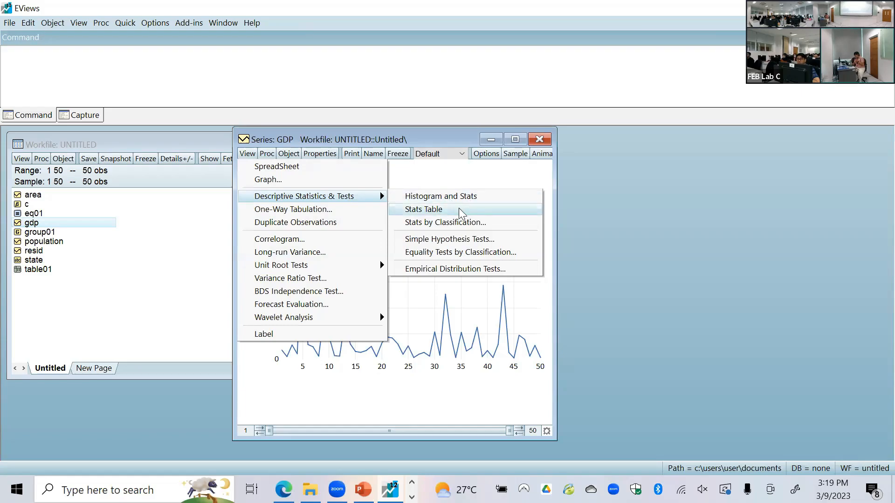
pyautogui.click(336, 168)
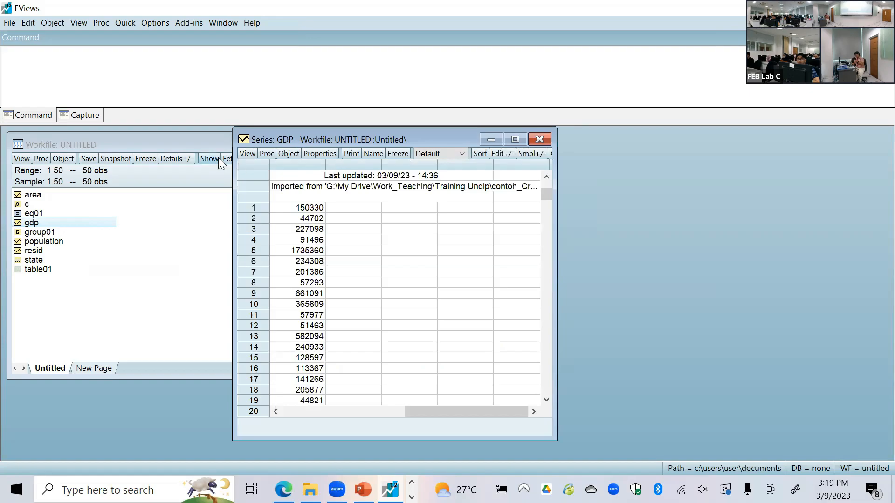
# Display the descriptive Stats Table for the gdp series.
pyautogui.click(248, 153)
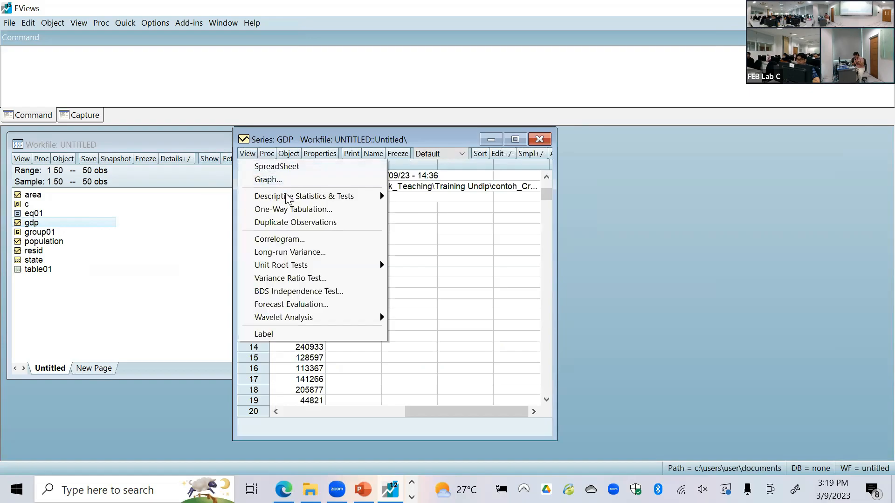
pyautogui.moveTo(287, 199)
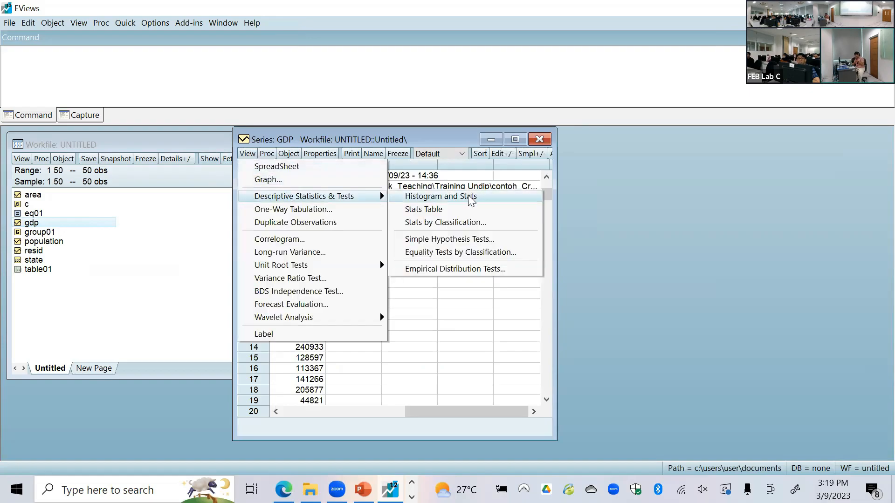
pyautogui.click(443, 214)
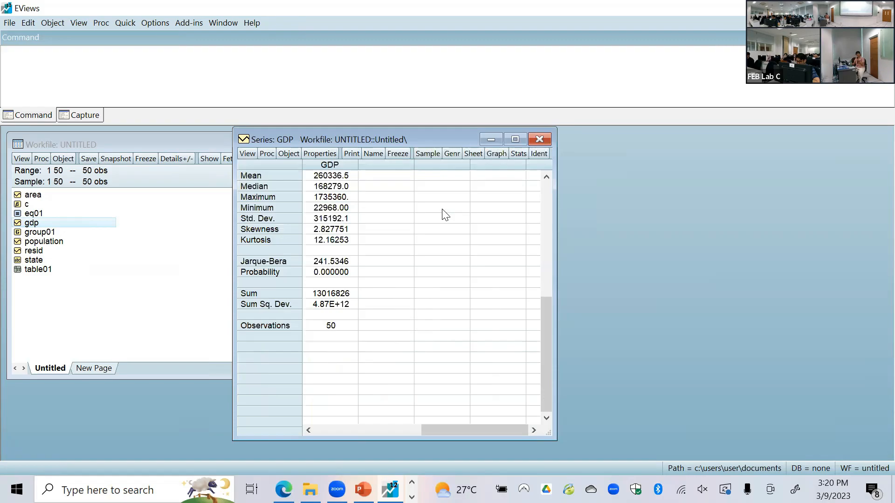
# Return gdp to its spreadsheet, bring up its Stats Table again, and close the series window.
pyautogui.click(244, 156)
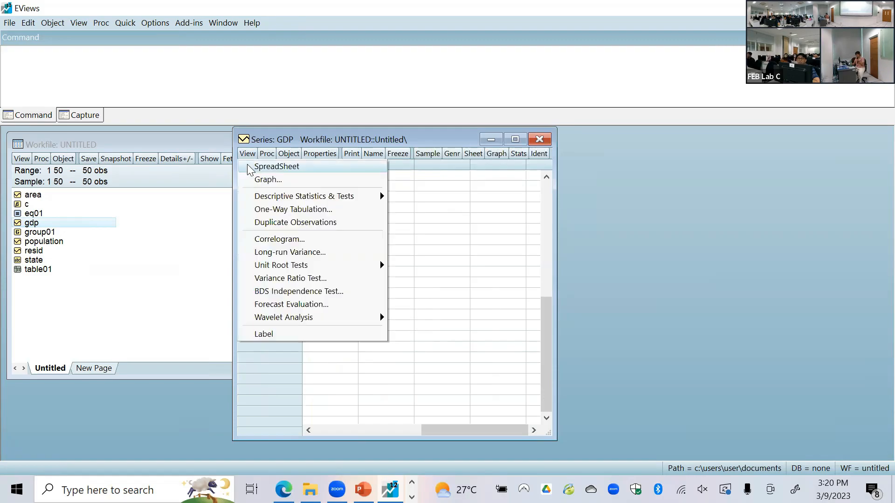
pyautogui.click(257, 168)
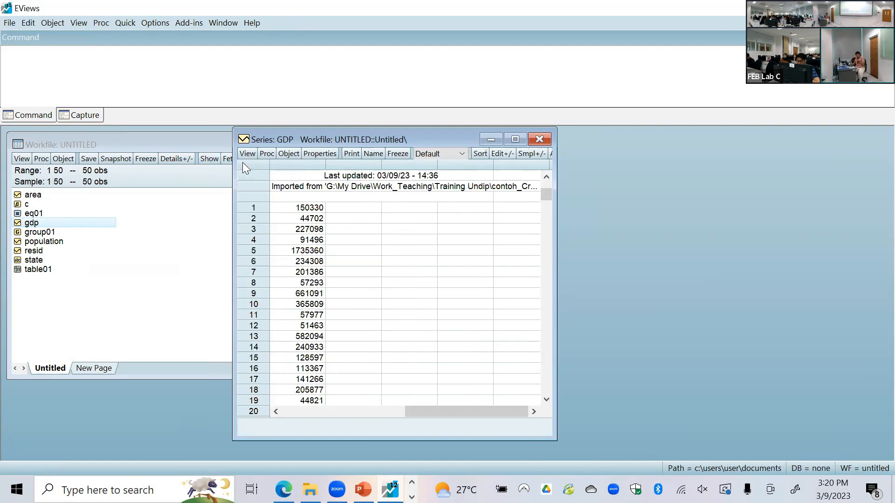
pyautogui.click(248, 154)
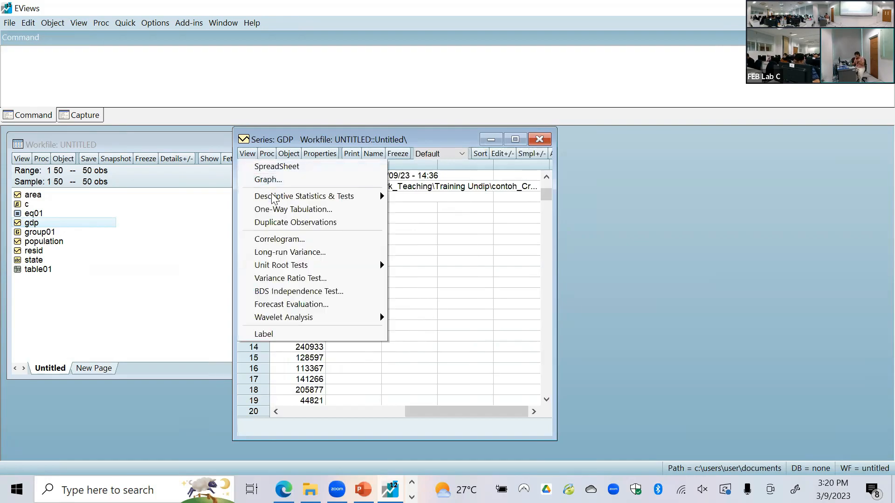
pyautogui.moveTo(273, 198)
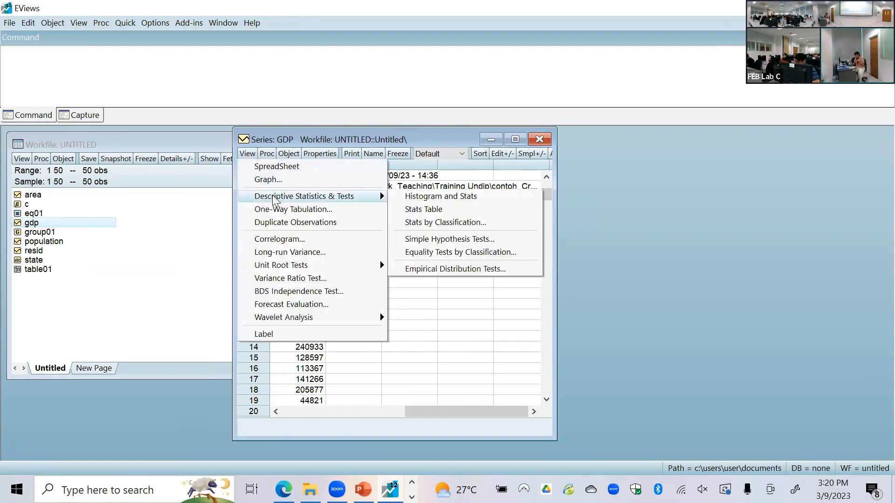
pyautogui.click(443, 211)
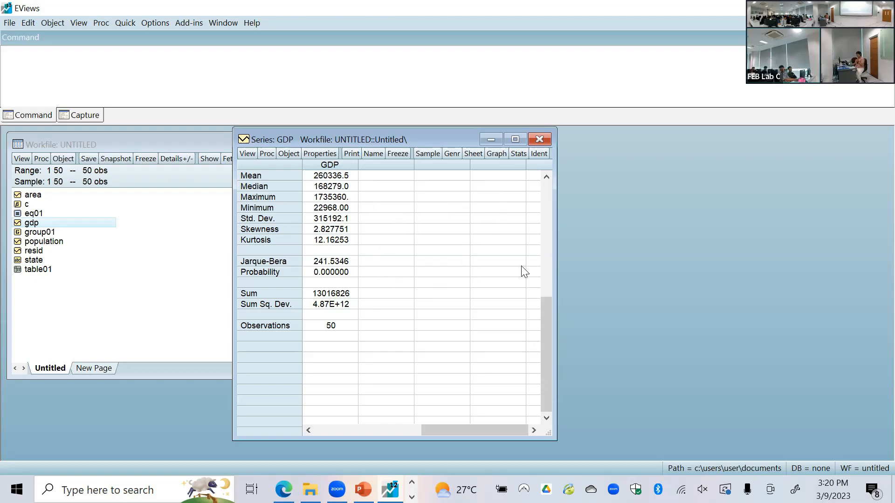
pyautogui.click(548, 140)
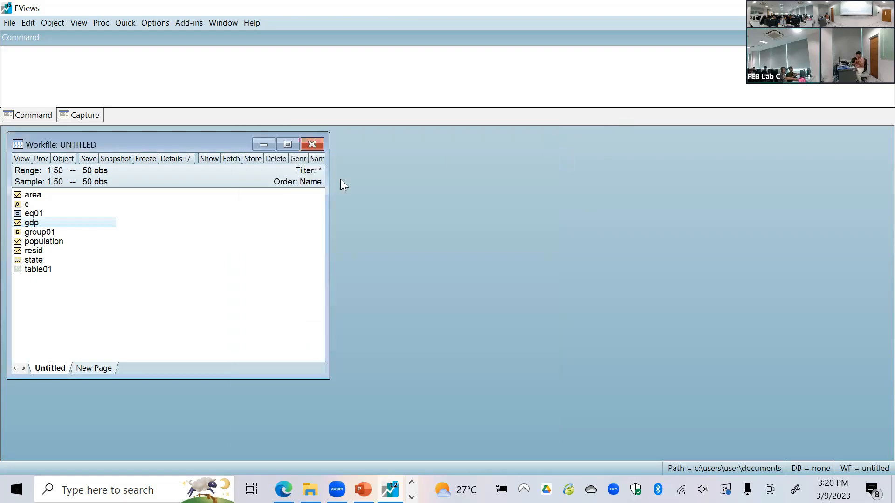
# Open group01, display its Common Sample descriptive statistics, and close the group window.
pyautogui.doubleClick(49, 230)
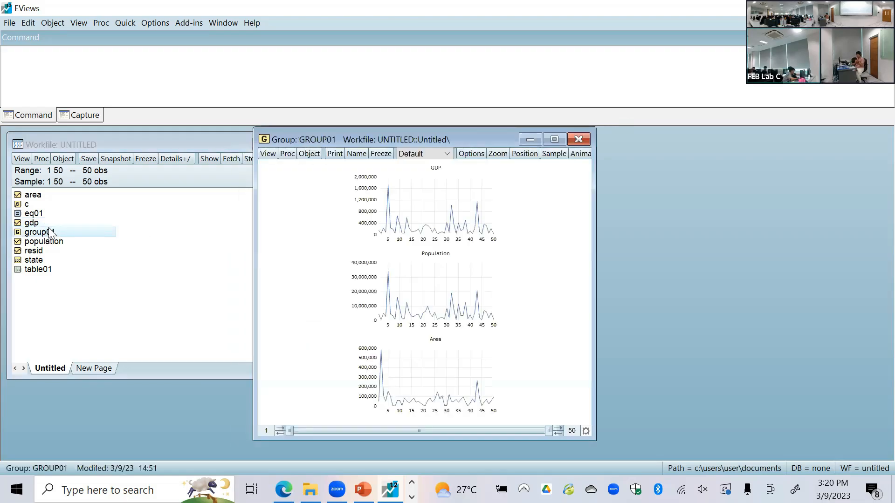
pyautogui.click(267, 154)
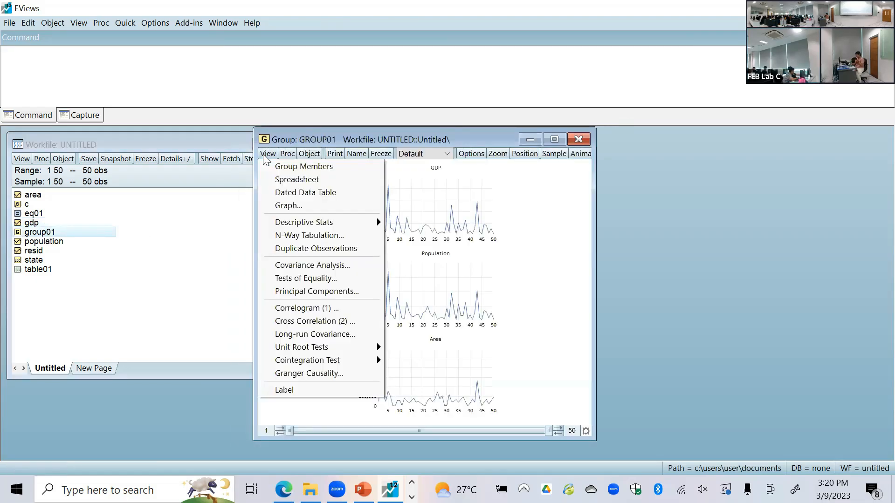
pyautogui.moveTo(330, 226)
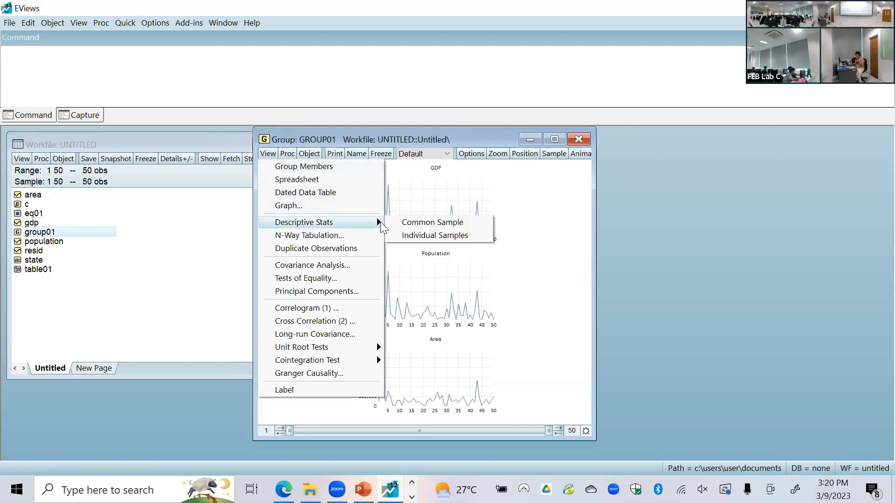
pyautogui.click(456, 225)
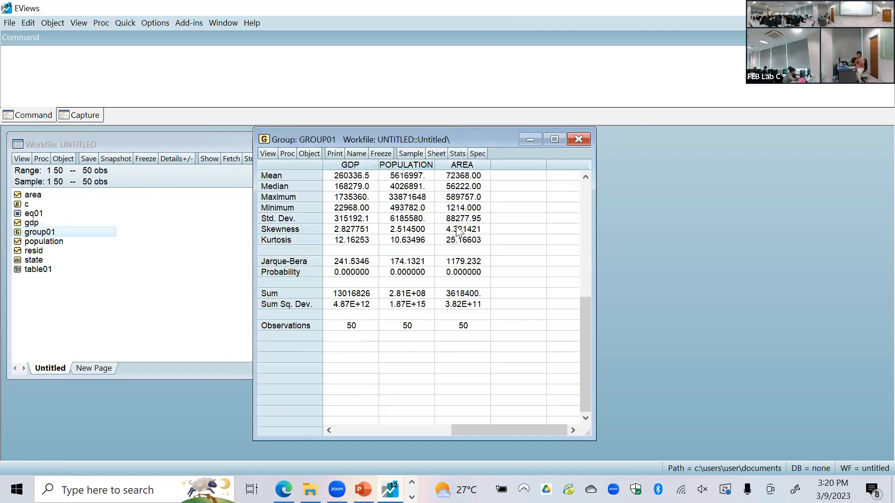
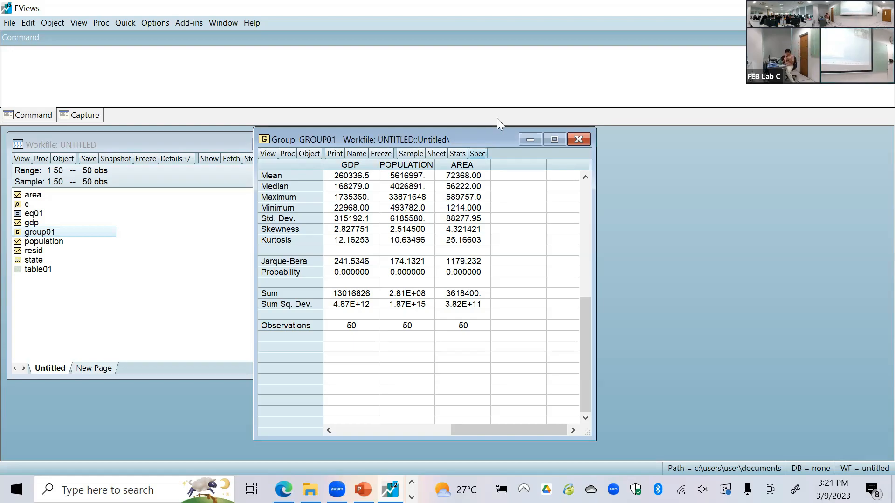
pyautogui.click(579, 139)
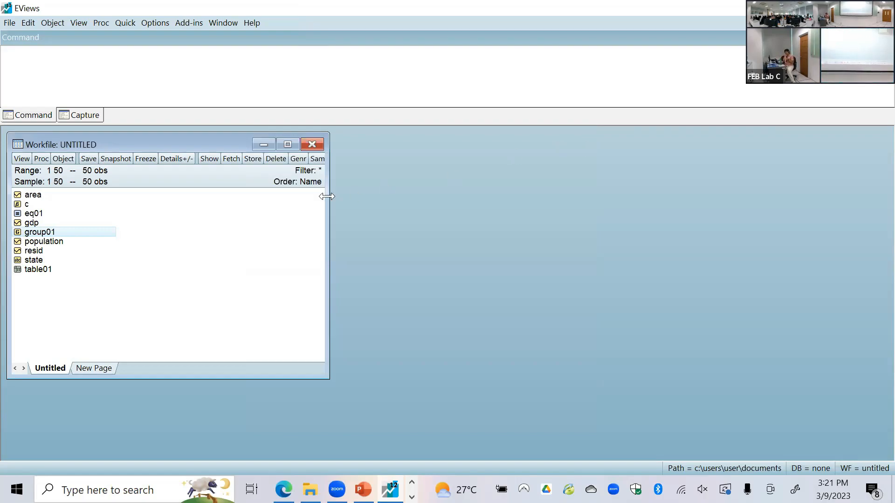
pyautogui.click(10, 23)
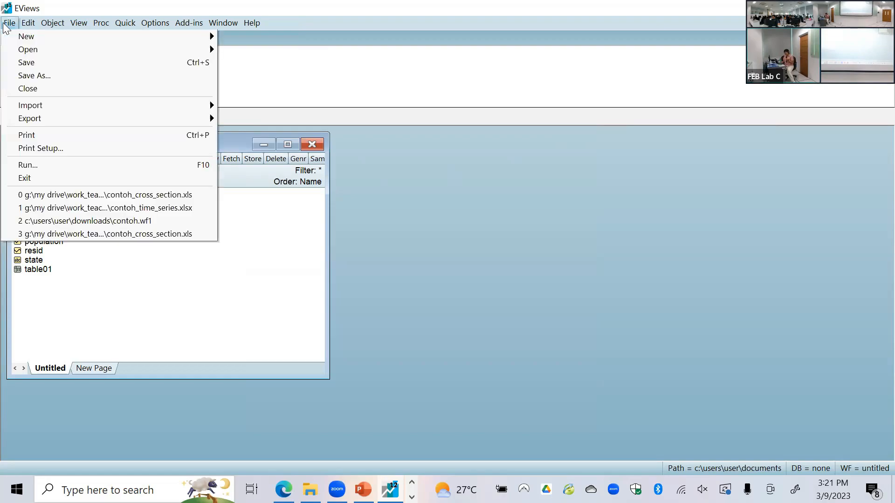
pyautogui.click(28, 65)
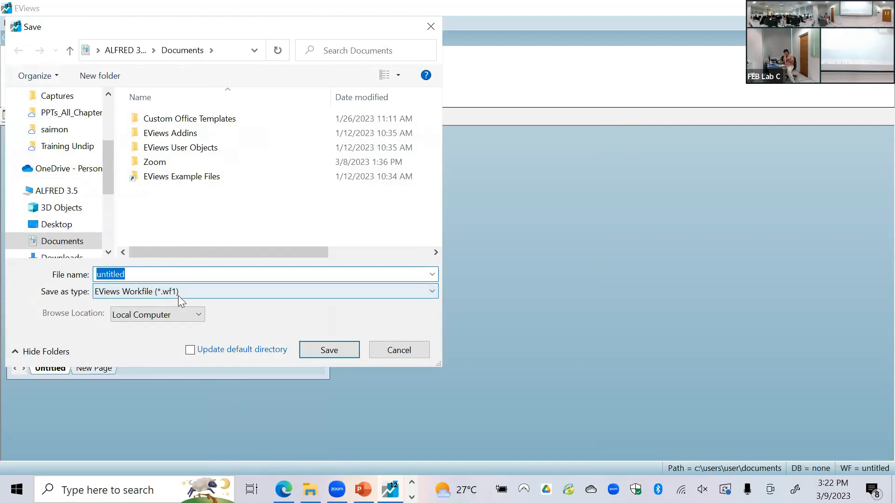
pyautogui.click(396, 353)
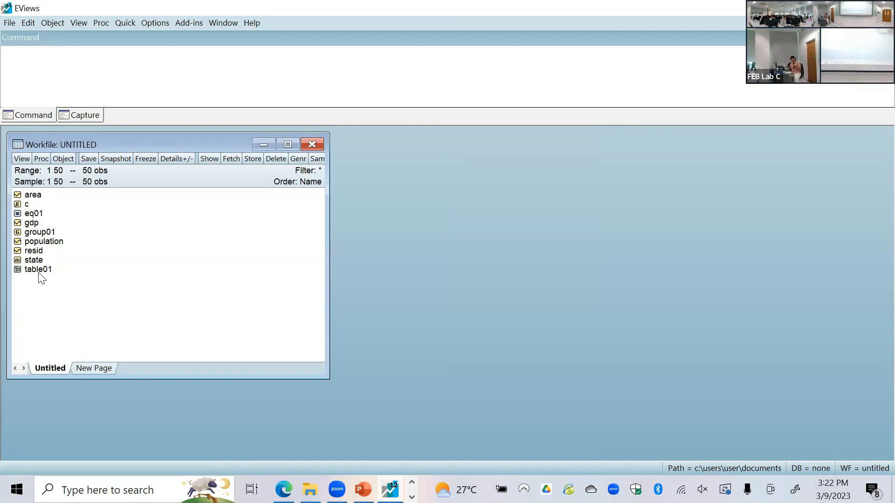
# Start saving the untitled workfile and choose the Downloads folder as its location.
pyautogui.click(10, 24)
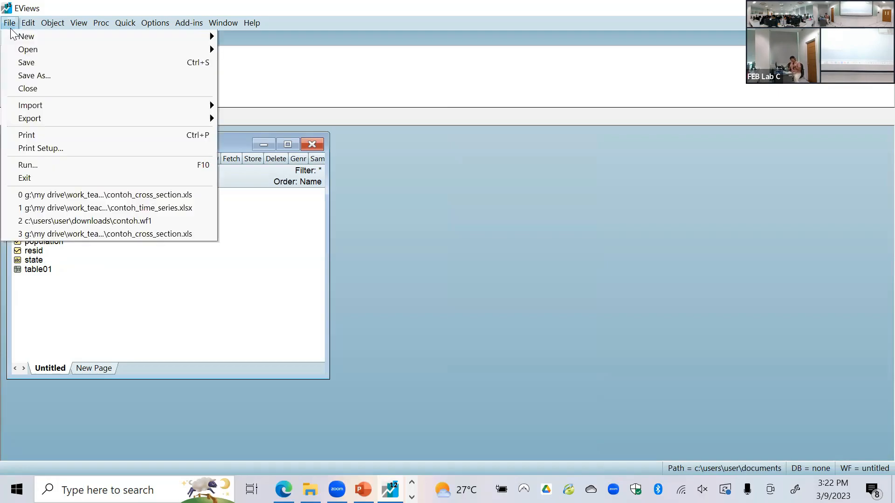
pyautogui.click(23, 62)
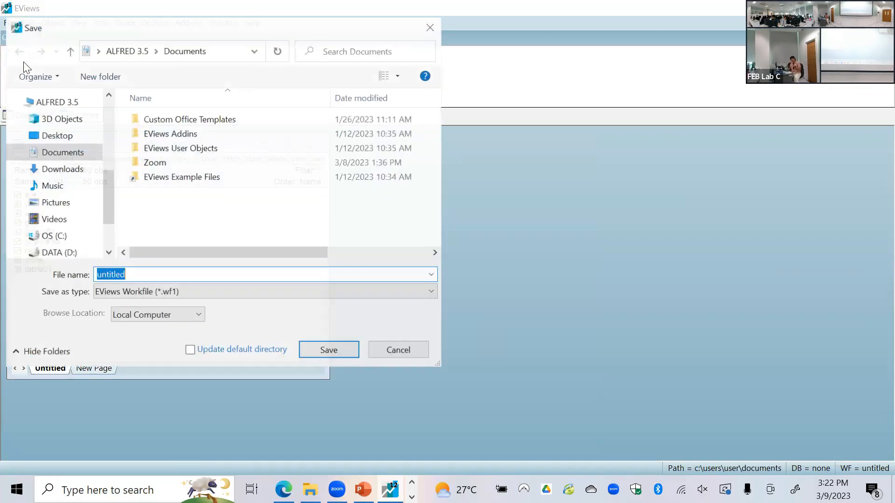
pyautogui.scroll(6, 68, 181)
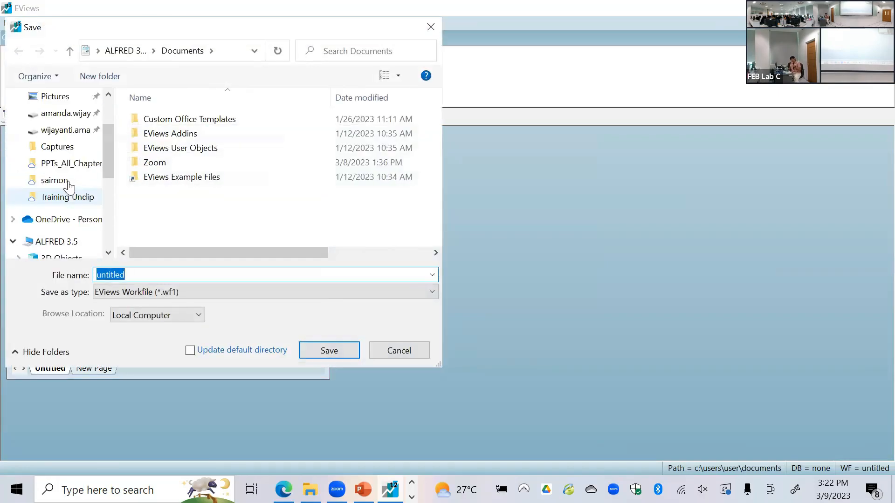
pyautogui.scroll(1, 59, 155)
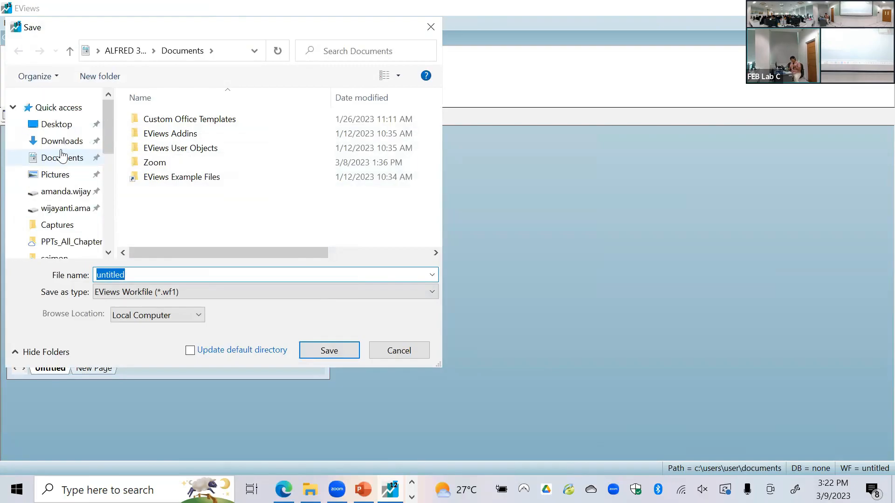
pyautogui.click(59, 142)
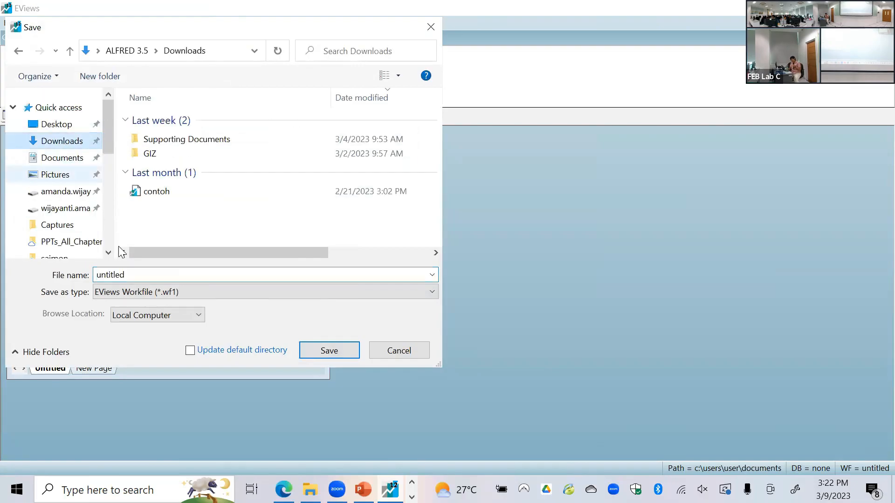
# Name the workfile wfcontoh and save it with double precision (16 digit accuracy) series storage.
pyautogui.click(157, 275)
pyautogui.write('wfcopn')
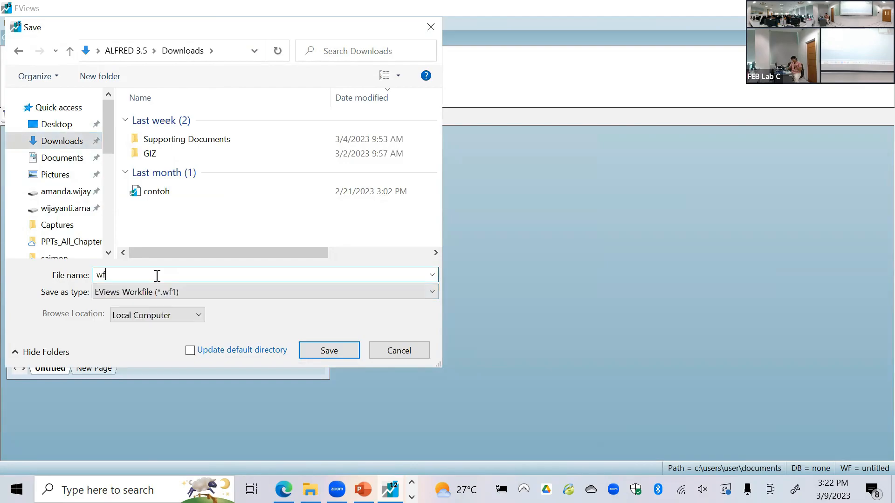
pyautogui.press('BackSpace')
pyautogui.press('BackSpace')
pyautogui.write('ntoh')
pyautogui.press('Return')
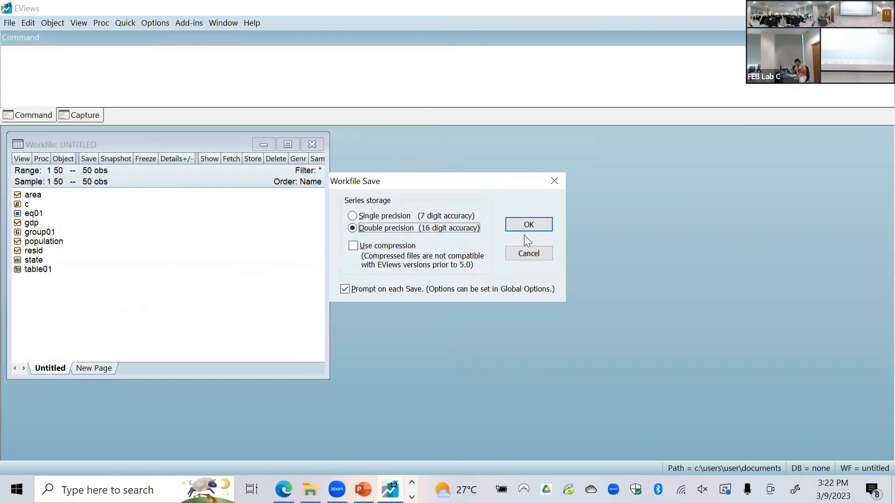
pyautogui.click(532, 226)
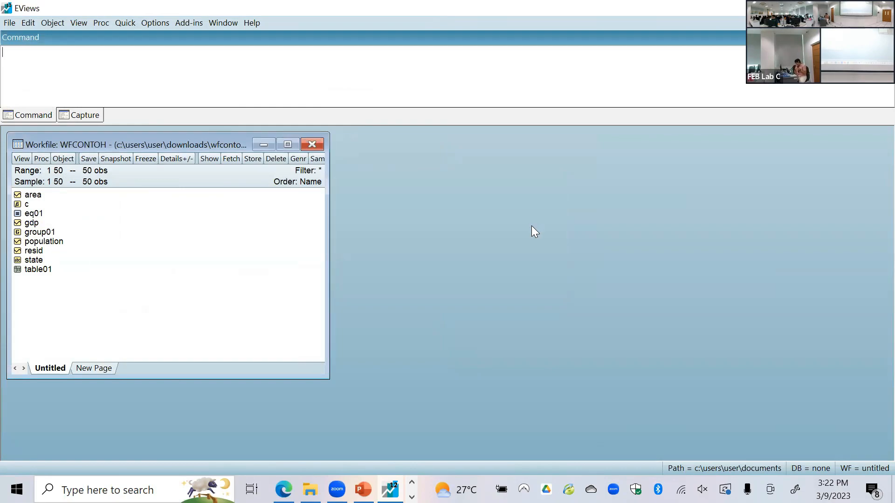
# Close the wfcontoh workfile window.
pyautogui.click(216, 267)
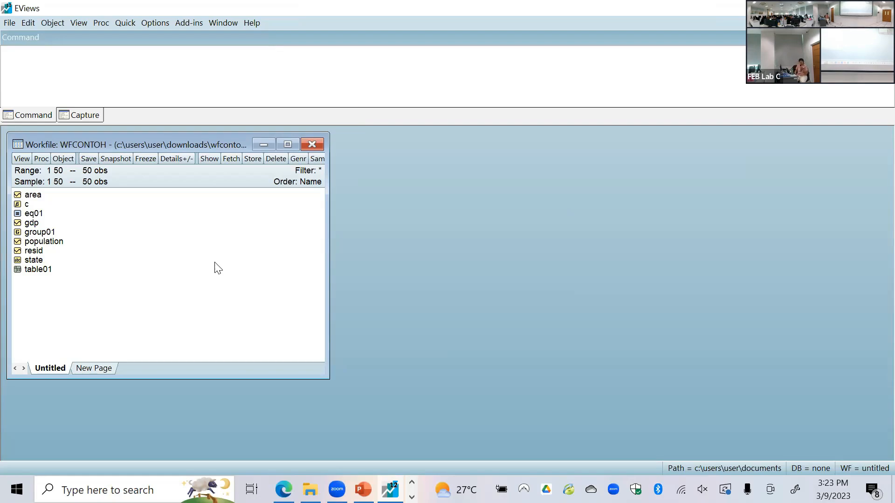
pyautogui.click(316, 144)
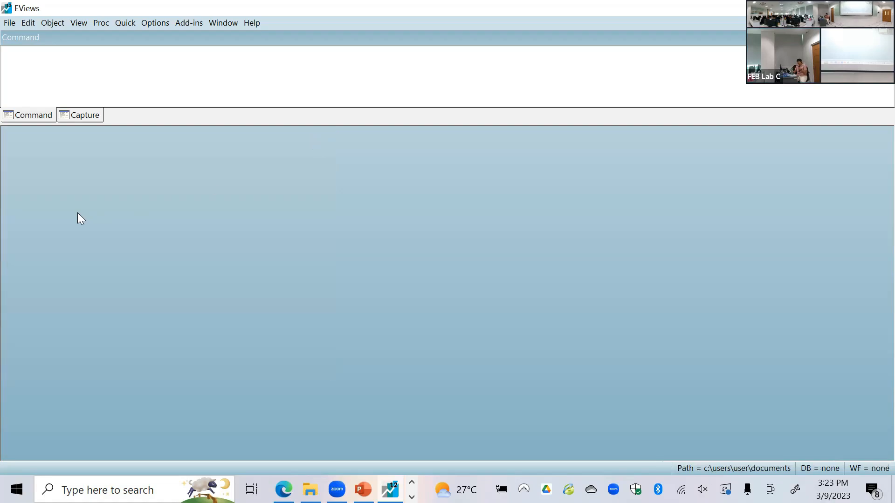
pyautogui.click(168, 89)
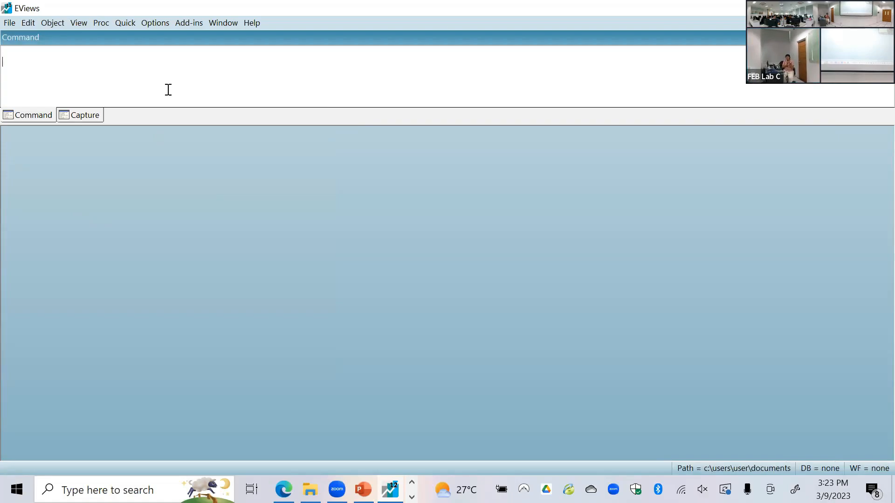
# Start creating a new EViews workfile so that its structure and date settings are shown.
pyautogui.click(9, 23)
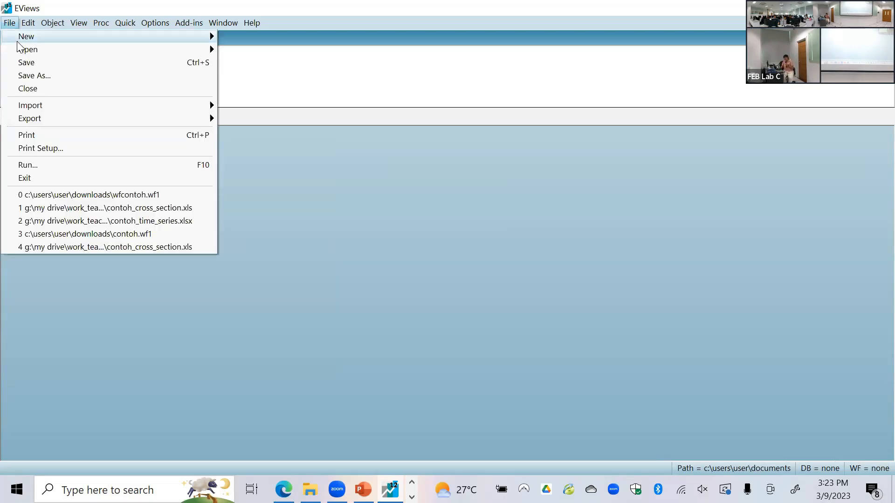
pyautogui.moveTo(28, 22)
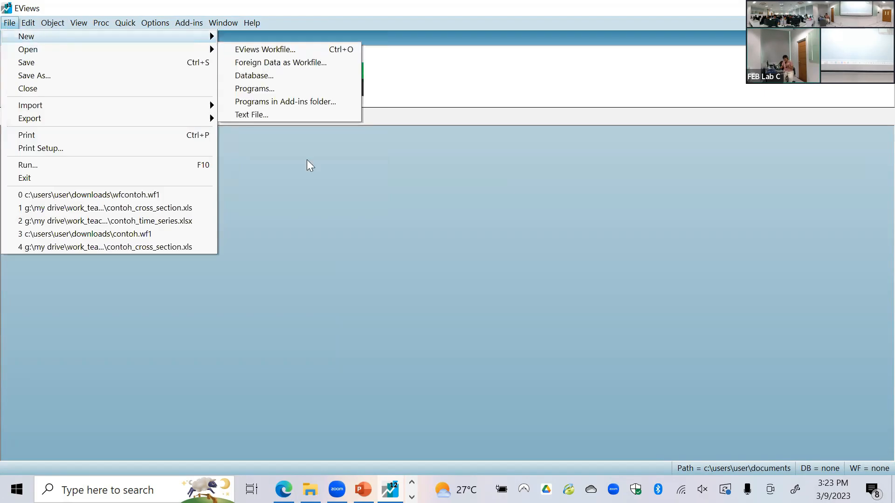
pyautogui.click(378, 204)
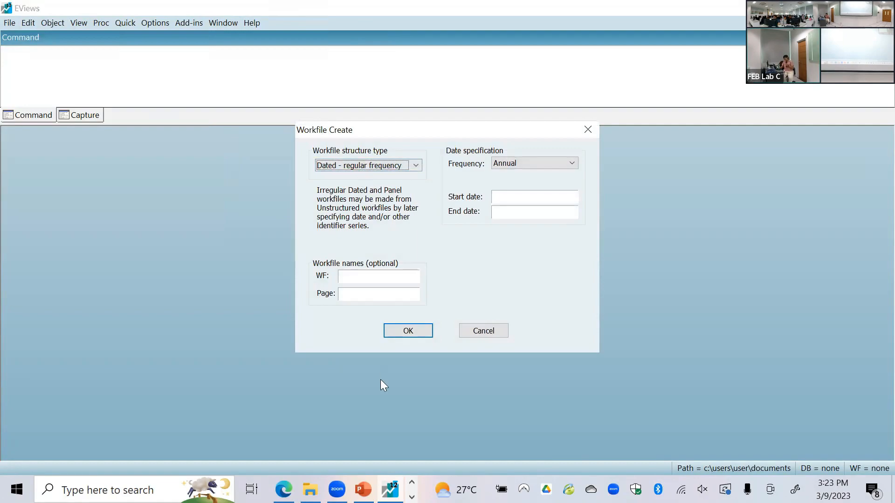
# Switch to the contoh_Time_Series workbook in Excel and examine the first dates in column A for the data's frequency and start.
pyautogui.click(412, 497)
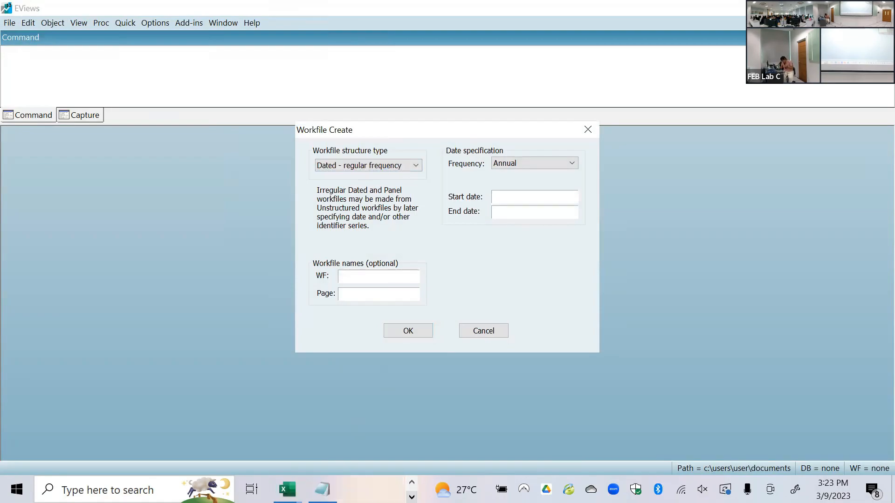
pyautogui.moveTo(287, 490)
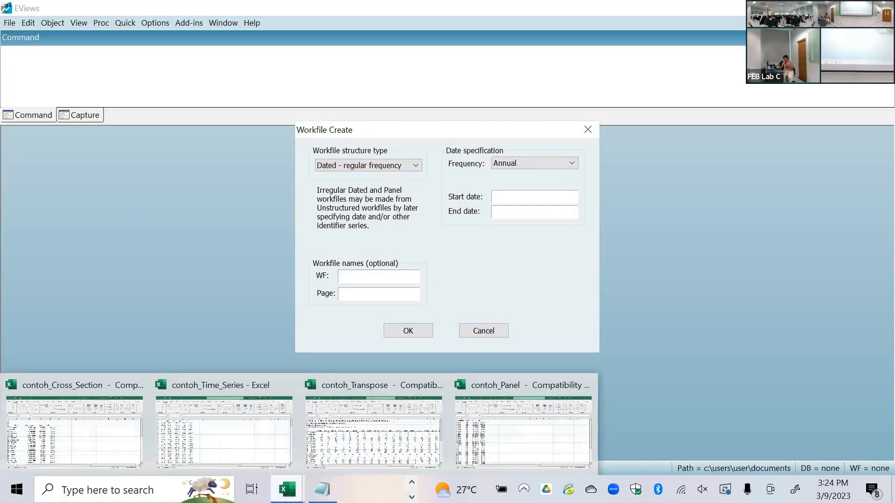
pyautogui.click(244, 431)
pyautogui.click(313, 276)
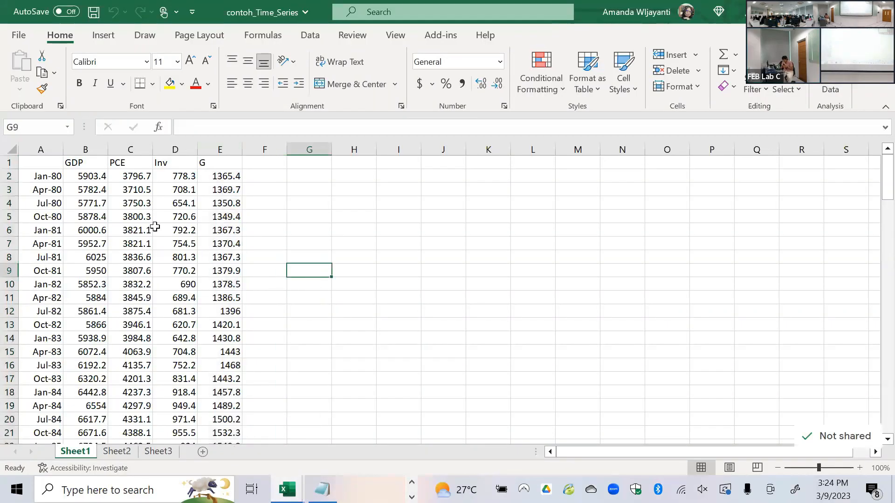
pyautogui.click(53, 203)
pyautogui.click(51, 180)
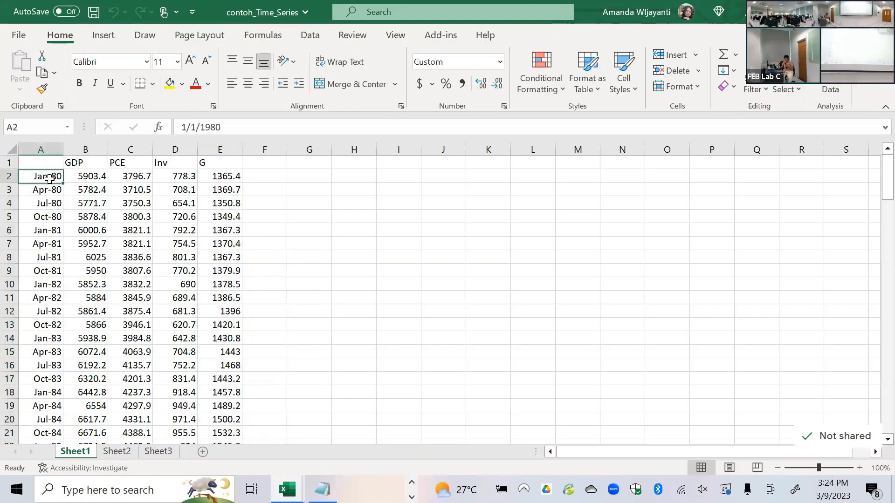
pyautogui.click(45, 194)
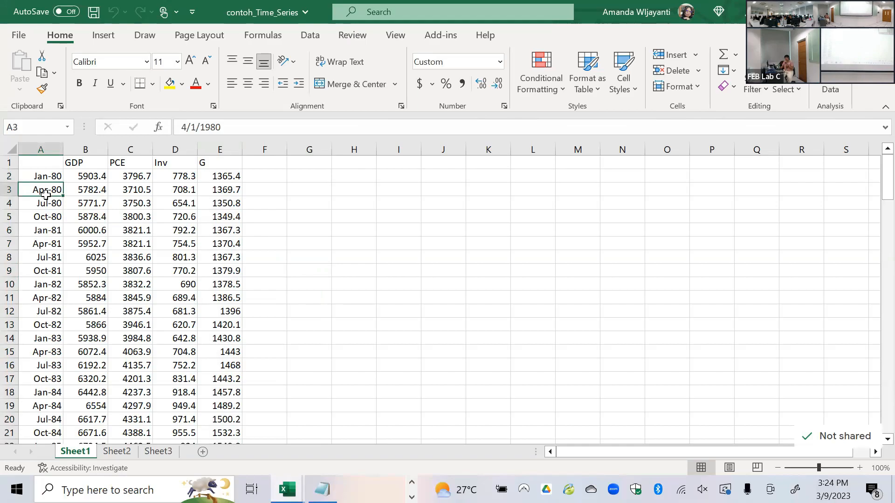
pyautogui.click(126, 233)
pyautogui.click(52, 179)
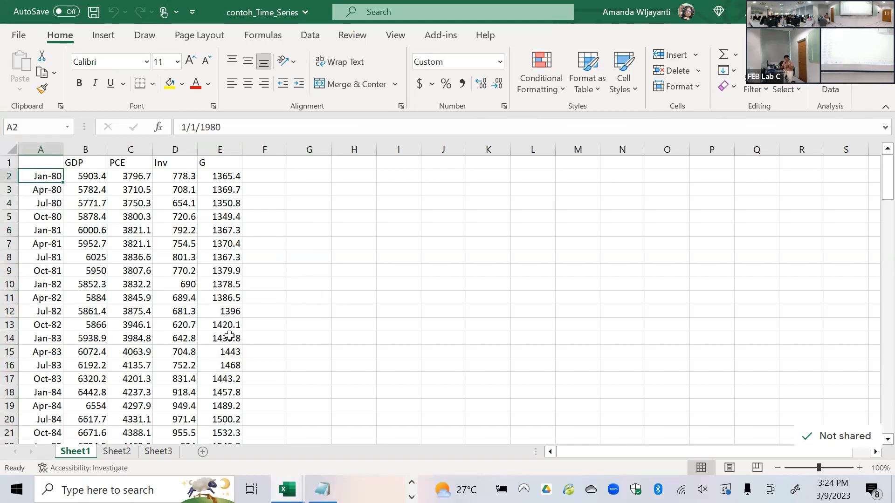
# Go to the end of the data in contoh_Time_Series and check the last date in column A.
pyautogui.moveTo(288, 489)
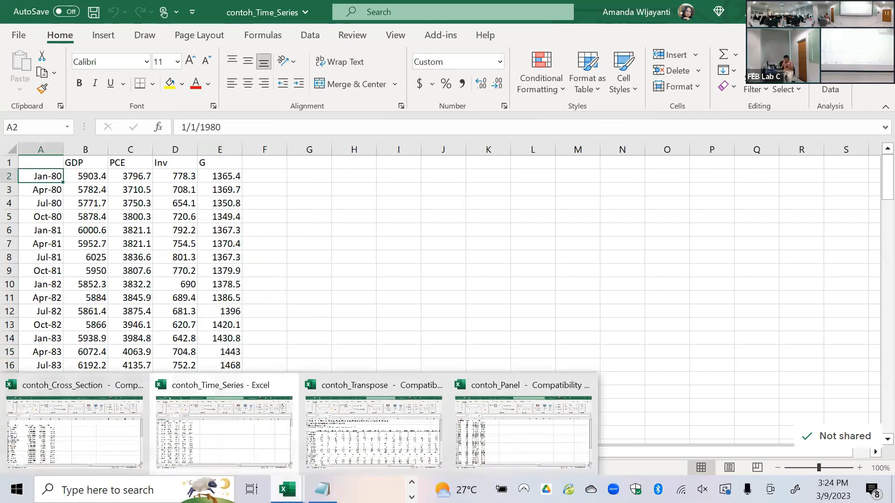
pyautogui.click(337, 252)
pyautogui.scroll(-20, 70, 289)
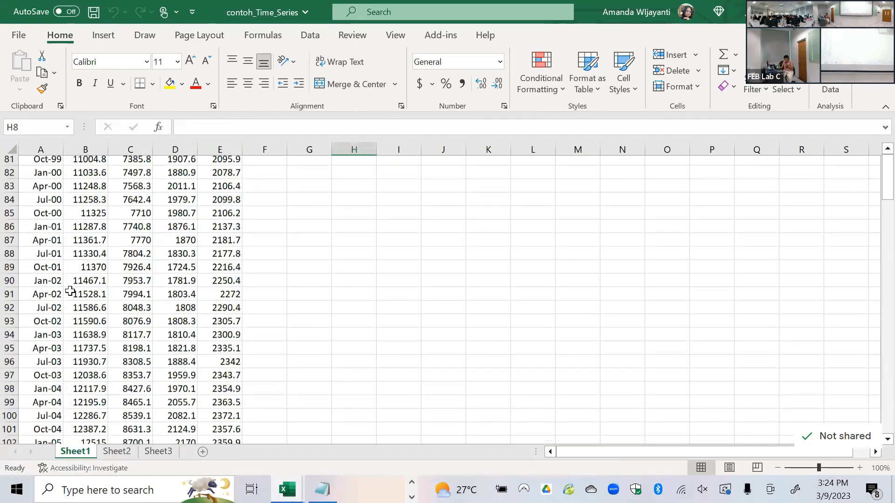
pyautogui.scroll(14, 70, 291)
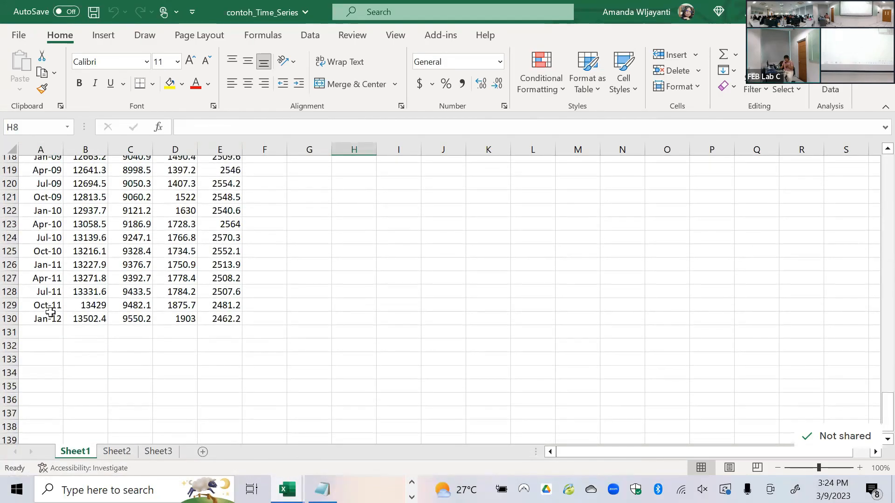
pyautogui.click(48, 316)
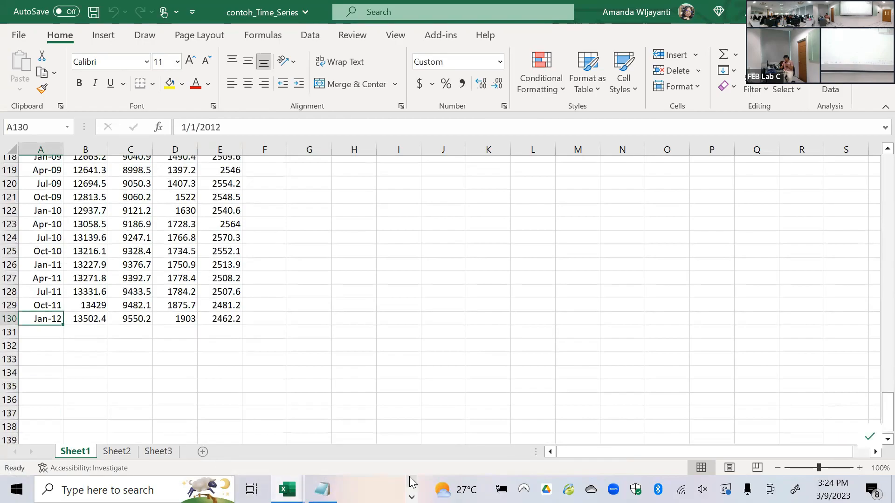
# Switch back to EViews and set the new workfile's frequency to Quarterly with start date 1980Q1.
pyautogui.click(412, 497)
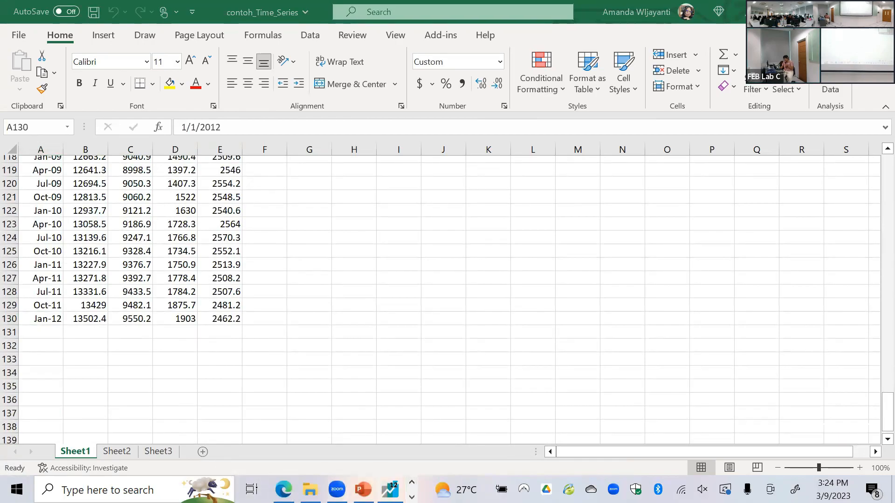
pyautogui.click(390, 489)
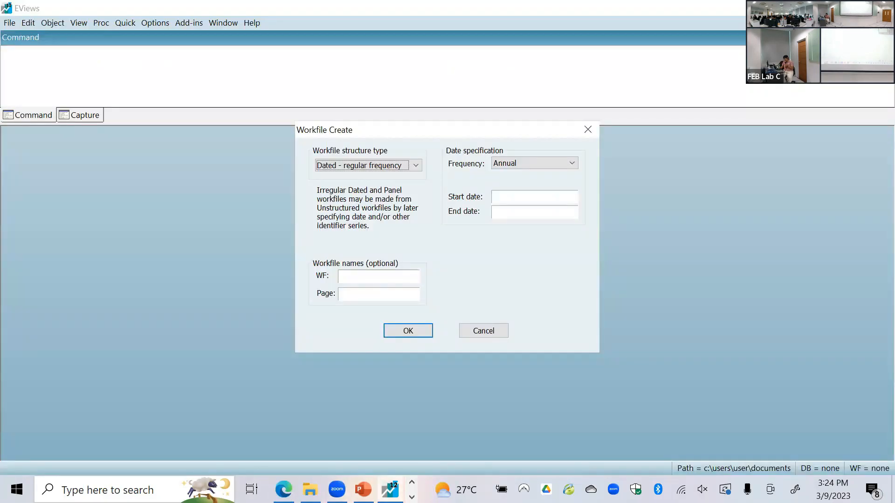
pyautogui.click(536, 163)
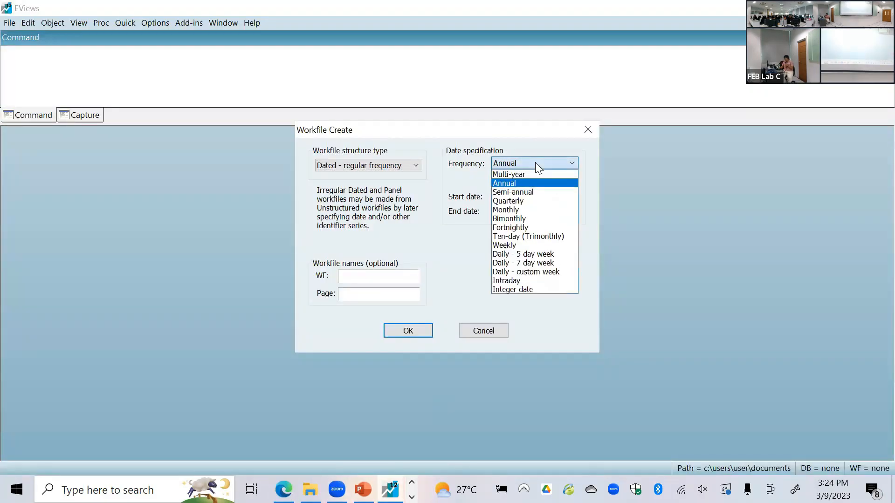
pyautogui.click(526, 202)
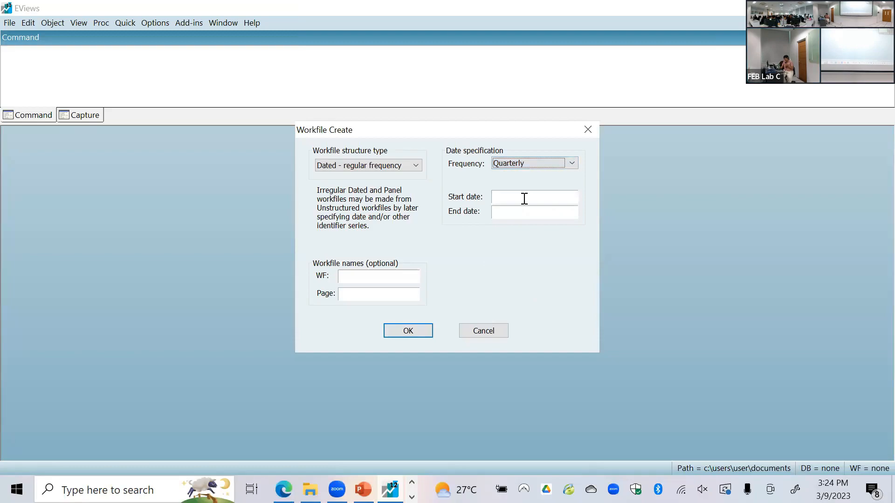
pyautogui.click(525, 201)
pyautogui.write('1980Q1')
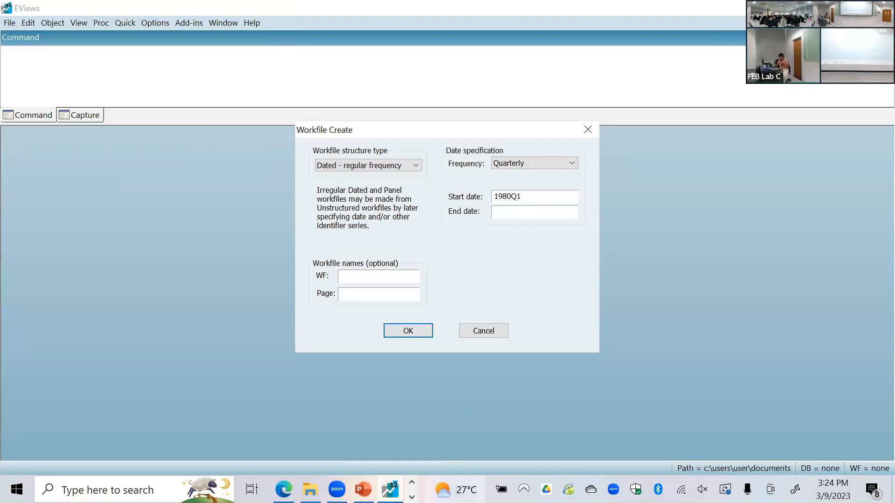
# Switch to the contoh_Time_Series workbook in Excel and recheck the last date in column A.
pyautogui.click(412, 497)
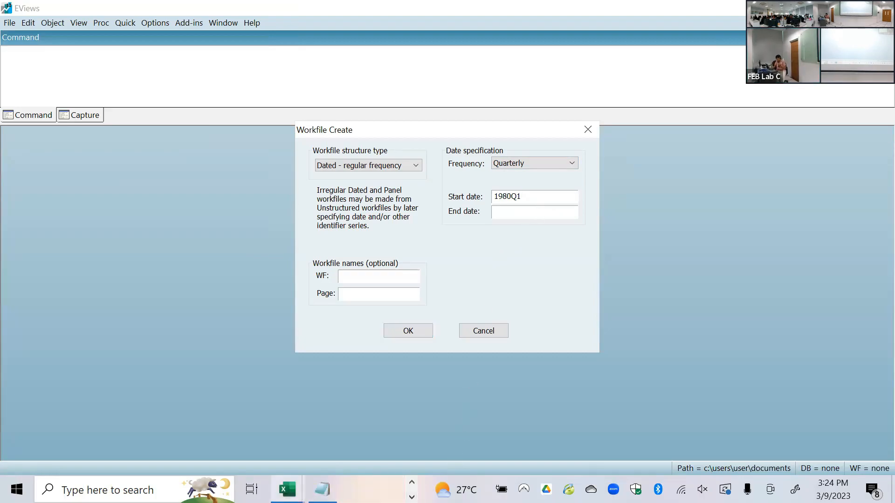
pyautogui.moveTo(287, 490)
pyautogui.click(236, 428)
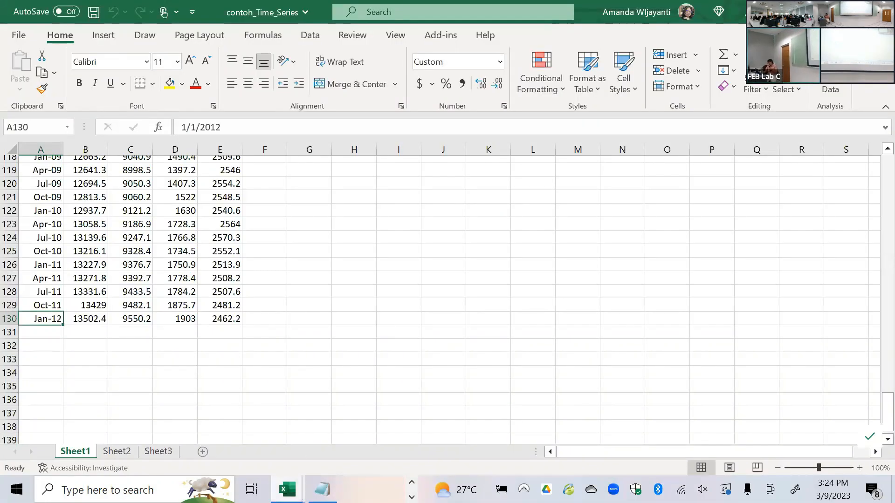
# Switch back to EViews, set the new workfile's end date to 2012Q1 and create the workfile.
pyautogui.click(412, 482)
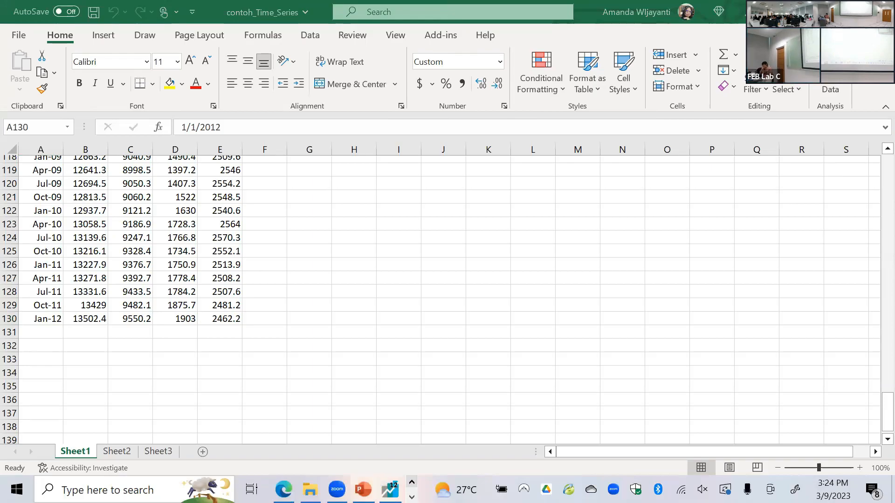
pyautogui.click(390, 490)
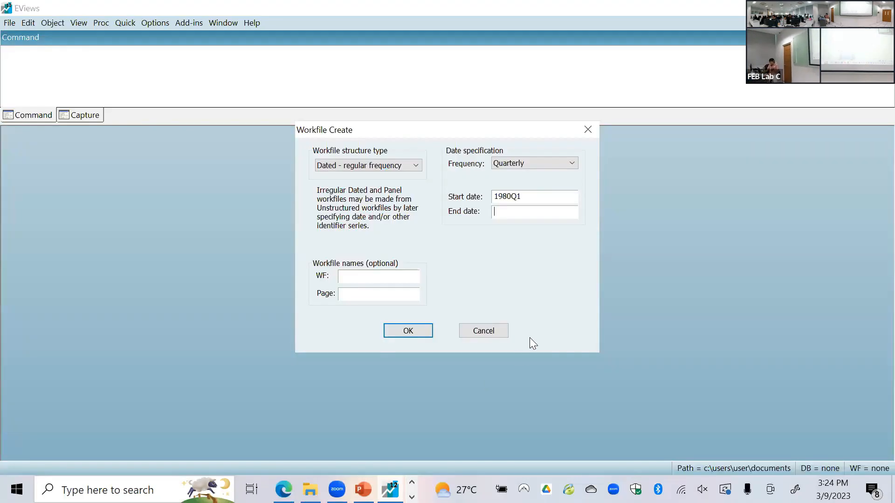
pyautogui.write('2012Q1')
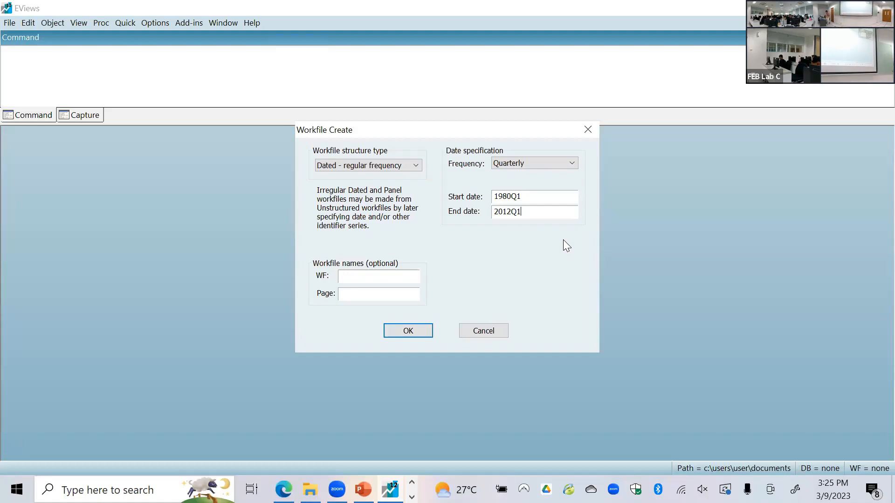
pyautogui.click(408, 331)
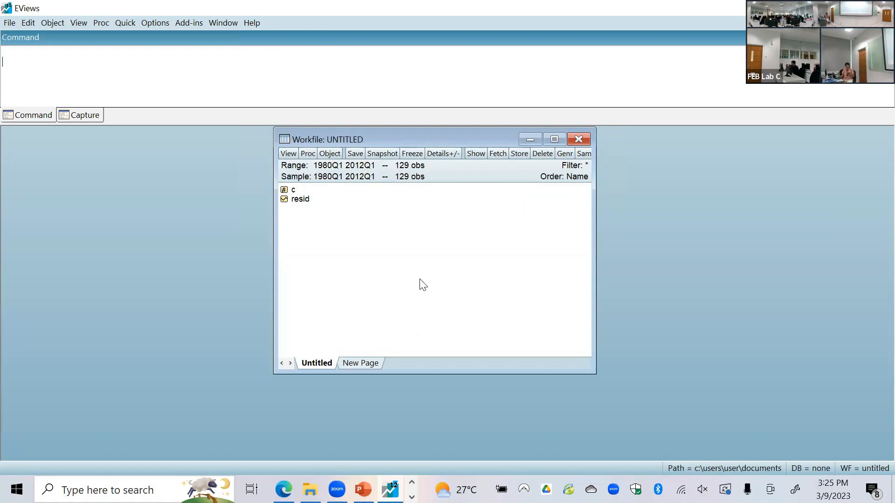
pyautogui.click(10, 23)
pyautogui.click(130, 318)
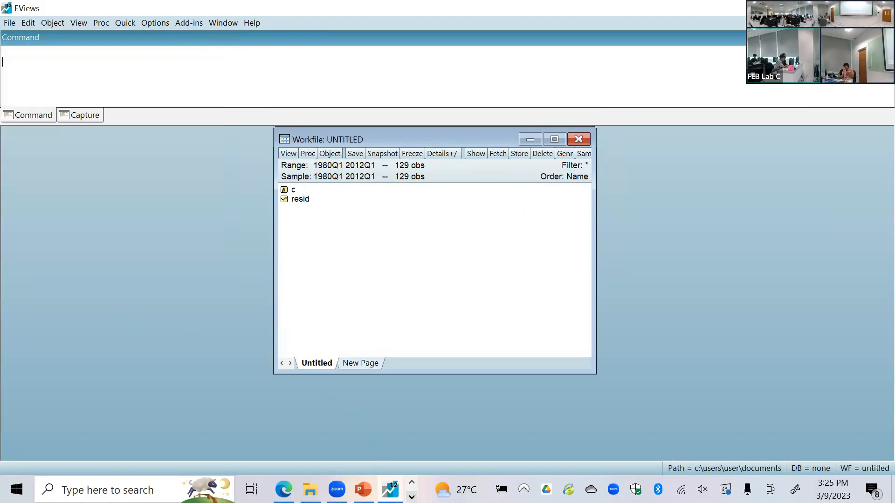
pyautogui.click(411, 497)
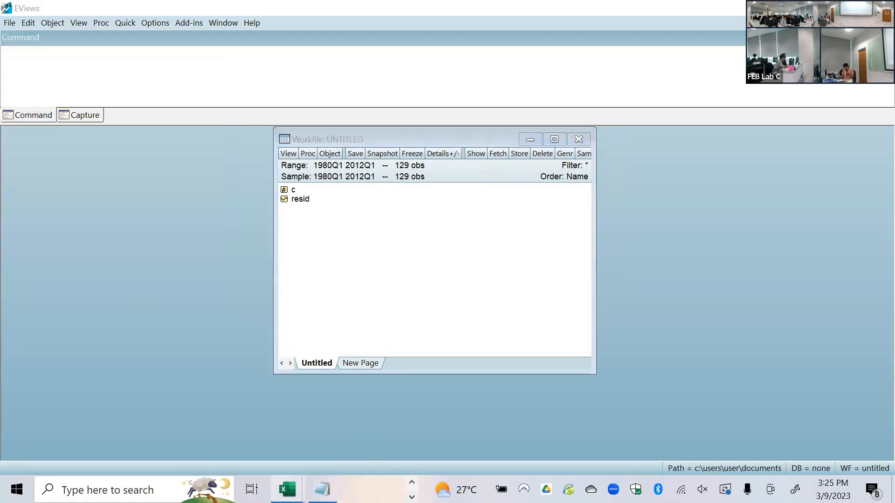
pyautogui.click(288, 489)
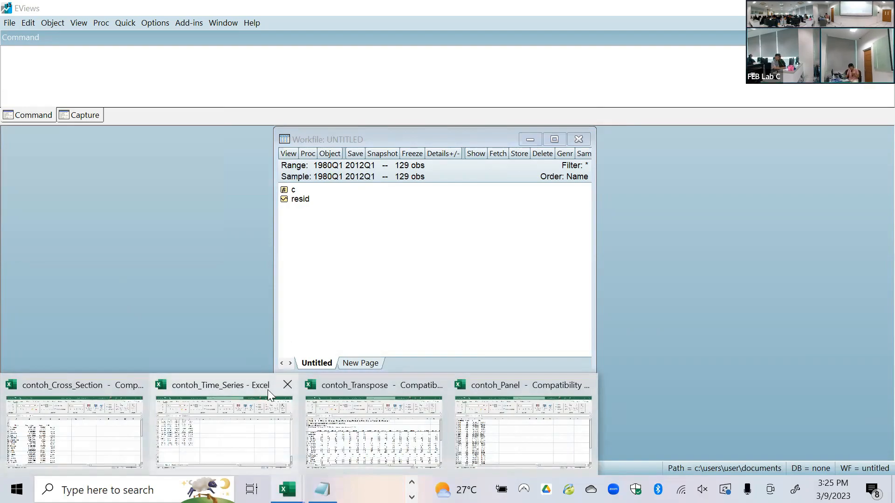
pyautogui.moveTo(322, 489)
pyautogui.moveTo(287, 490)
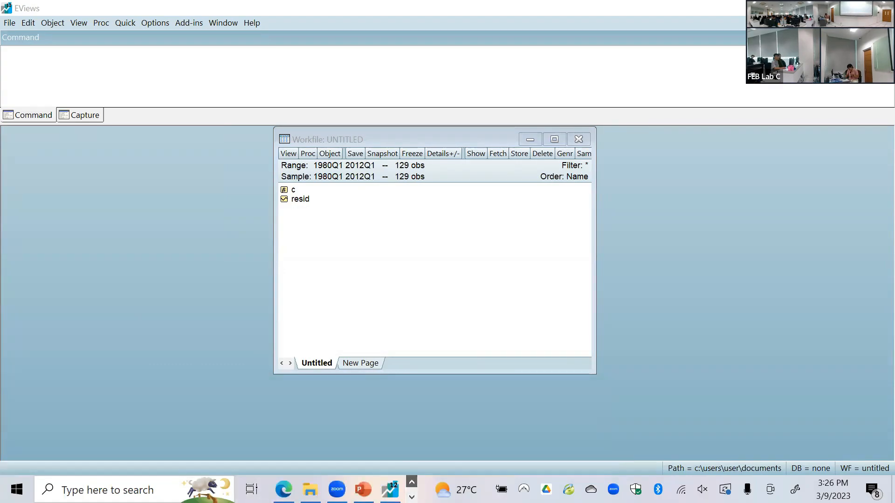
# Switch to File Explorer, open the Training Undip folder, and arrange its window and the untitled EViews workfile side by side.
pyautogui.click(310, 489)
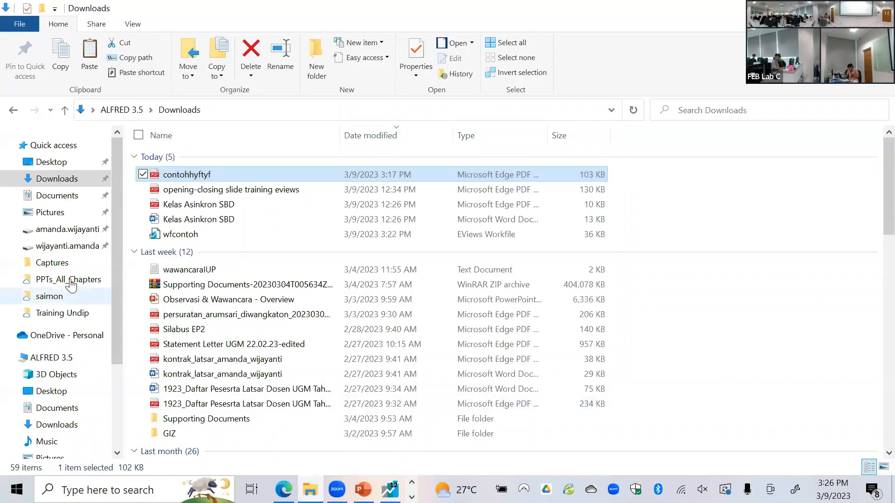
pyautogui.click(68, 315)
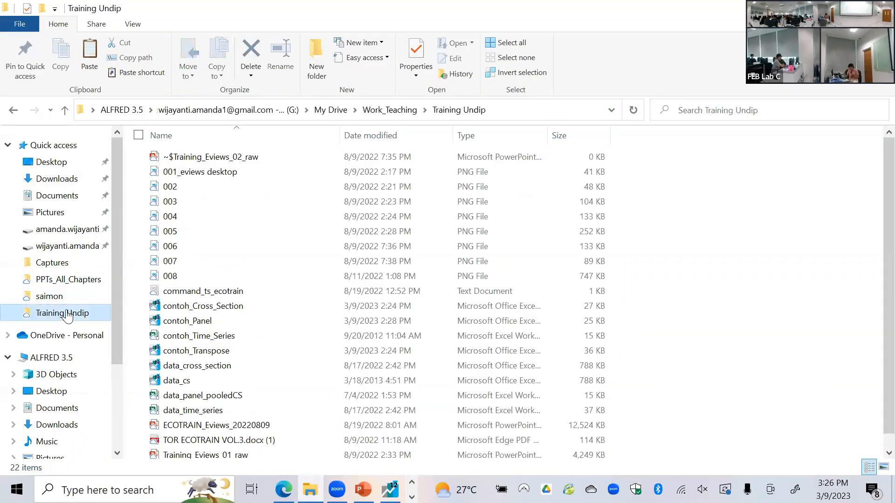
pyautogui.scroll(-1, 256, 343)
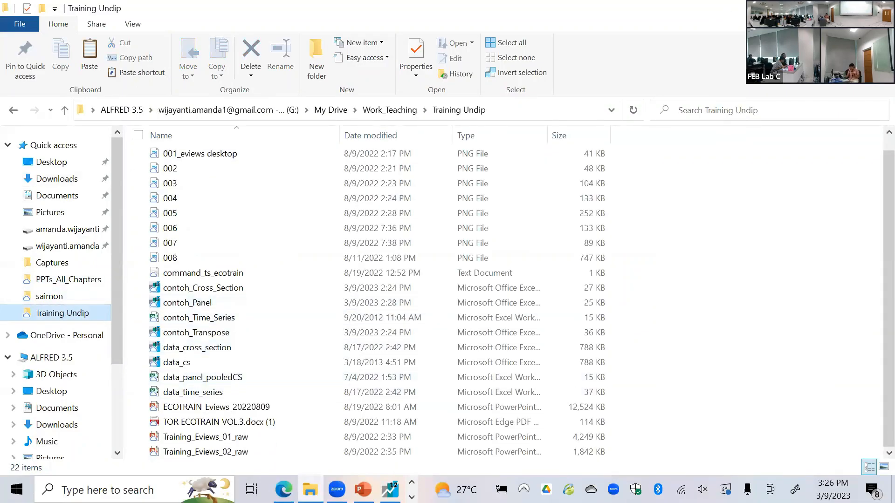
pyautogui.press('super+Down')
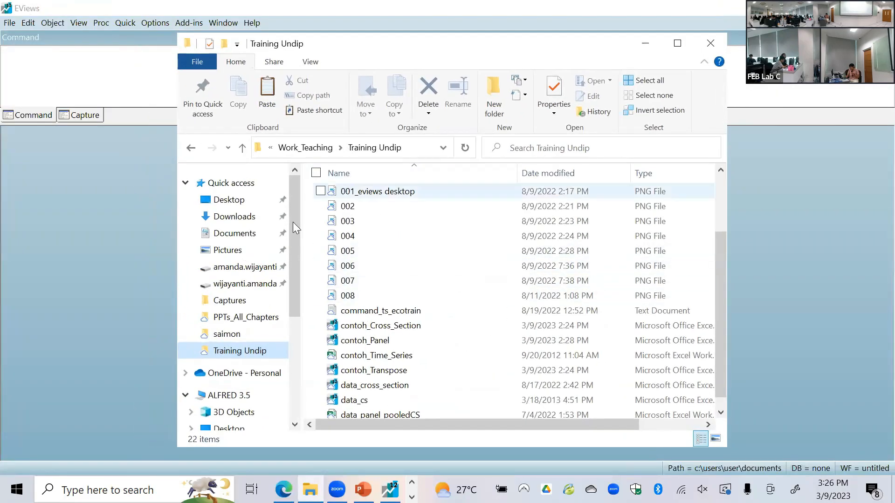
pyautogui.moveTo(345, 47); pyautogui.dragTo(505, 15)
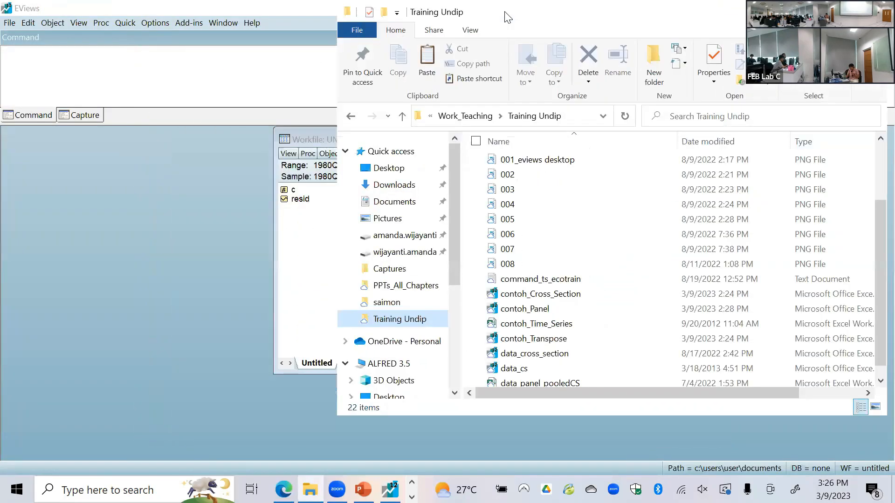
pyautogui.moveTo(302, 136); pyautogui.dragTo(82, 146)
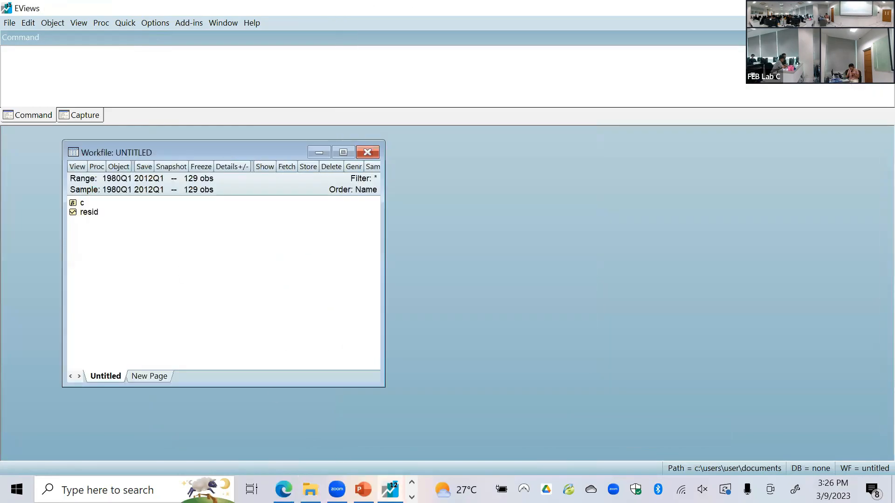
# Drop the contoh_Time_Series file from the Training Undip folder into the untitled EViews workfile to start its import.
pyautogui.click(310, 489)
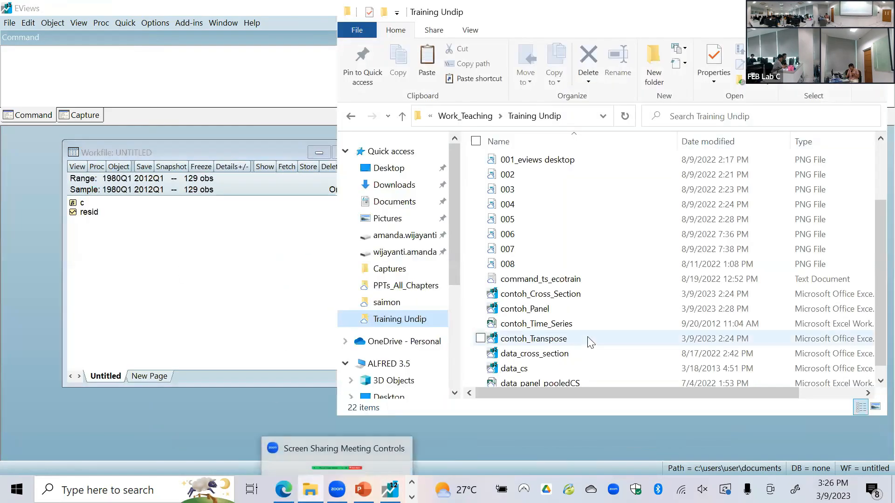
pyautogui.scroll(-2, 590, 343)
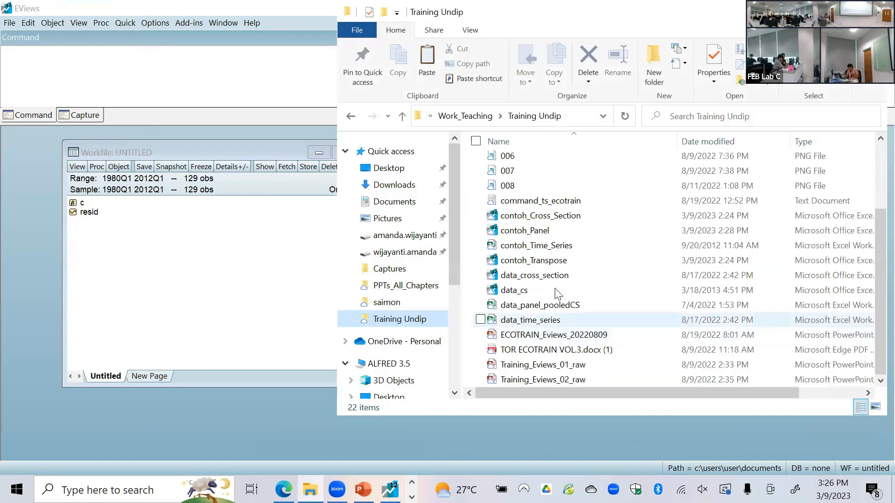
pyautogui.click(548, 249)
pyautogui.moveTo(548, 250); pyautogui.dragTo(222, 291)
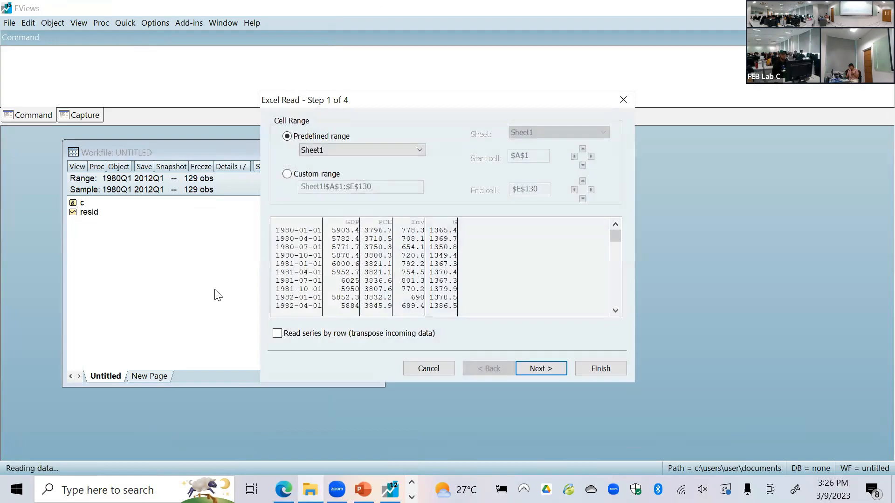
# Complete the Excel import of Sheet1 with the default dated read settings, without linking the series to the external source.
pyautogui.click(539, 369)
pyautogui.click(539, 369)
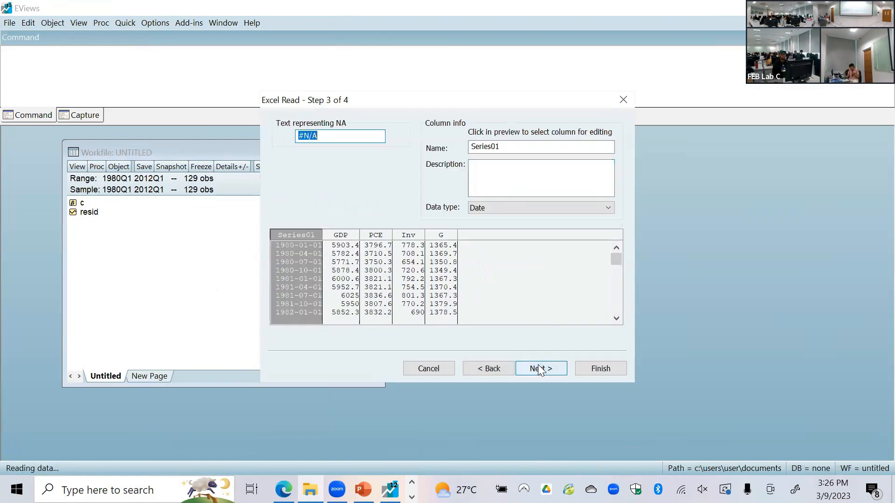
pyautogui.click(539, 369)
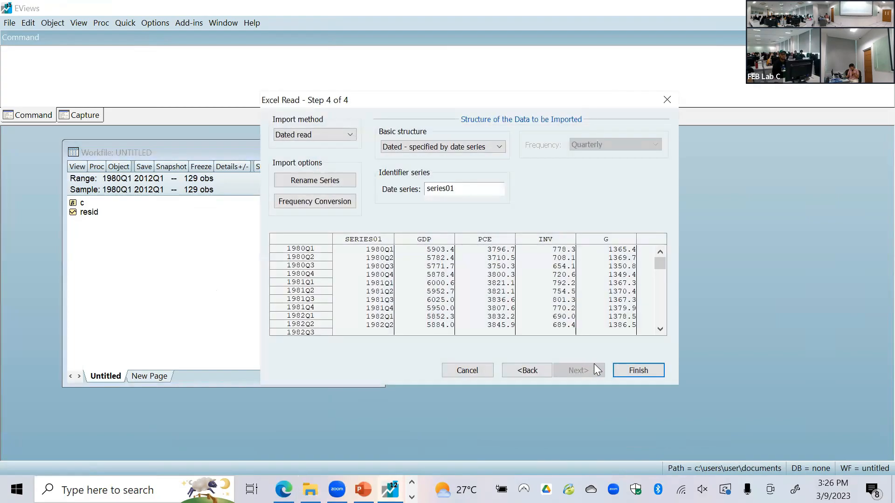
pyautogui.click(638, 371)
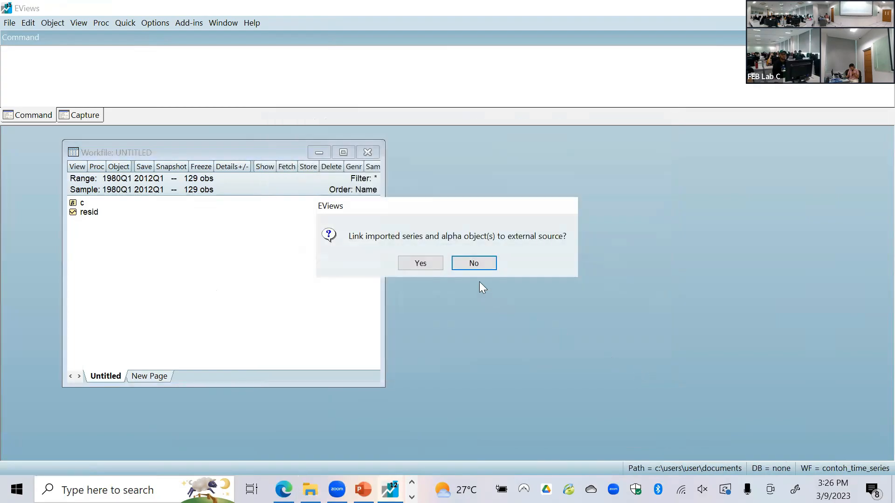
pyautogui.click(479, 262)
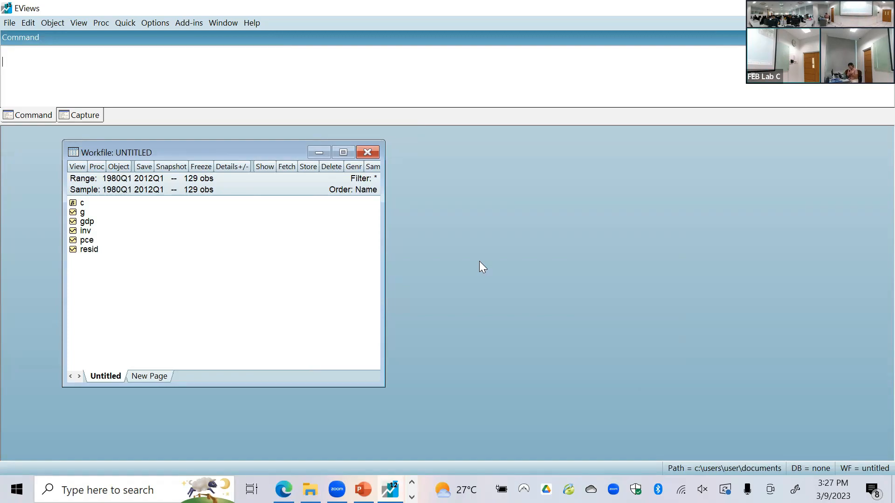
# Open the series g, gdp, inv and pce together as a group.
pyautogui.click(85, 213)
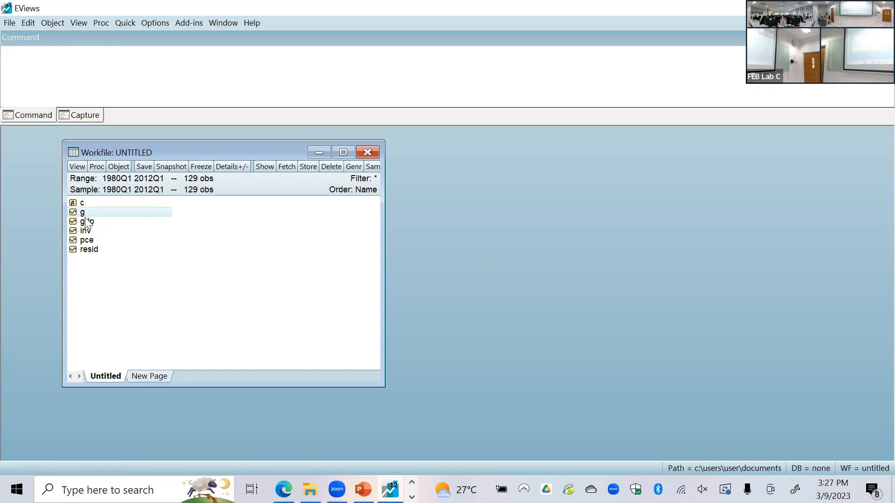
pyautogui.keyDown('ctrl'); pyautogui.click(88, 222); pyautogui.keyUp('ctrl')
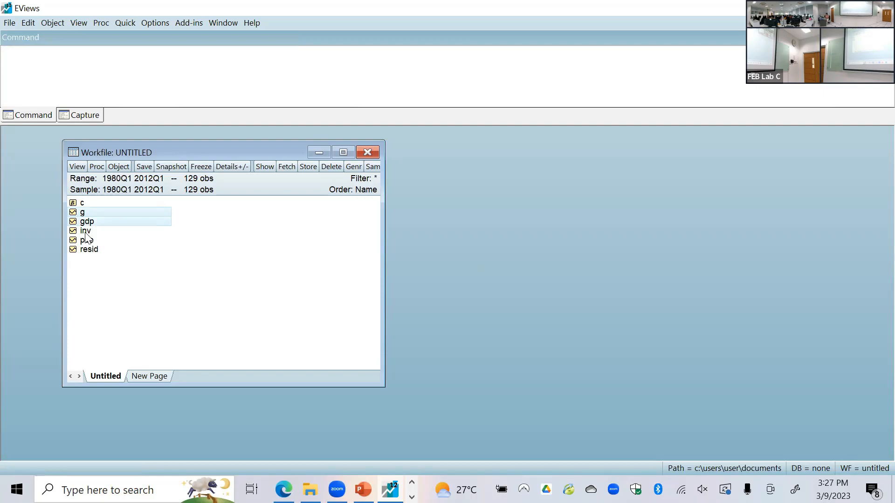
pyautogui.keyDown('ctrl'); pyautogui.click(86, 232); pyautogui.keyUp('ctrl')
pyautogui.keyDown('ctrl'); pyautogui.click(85, 240); pyautogui.keyUp('ctrl')
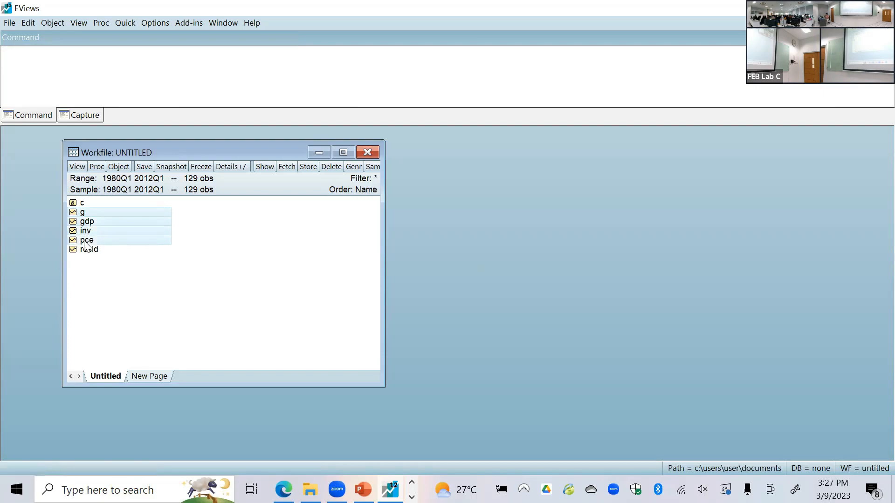
pyautogui.rightClick(149, 221)
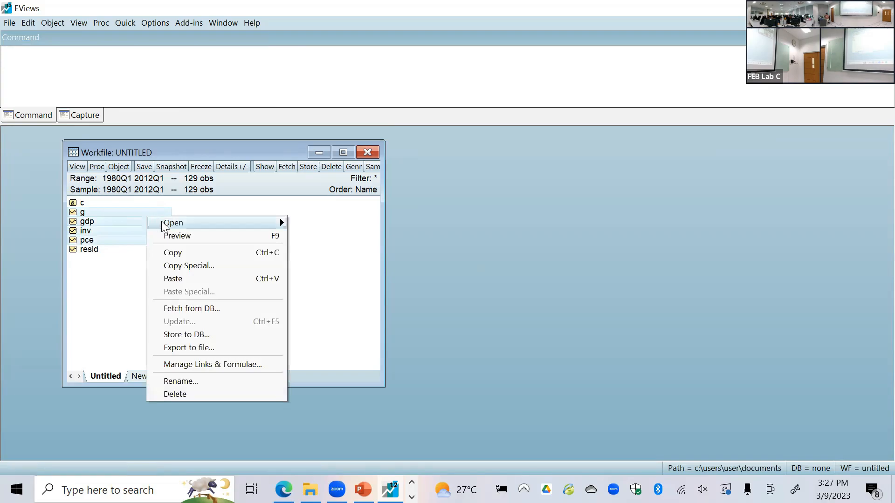
pyautogui.moveTo(163, 226)
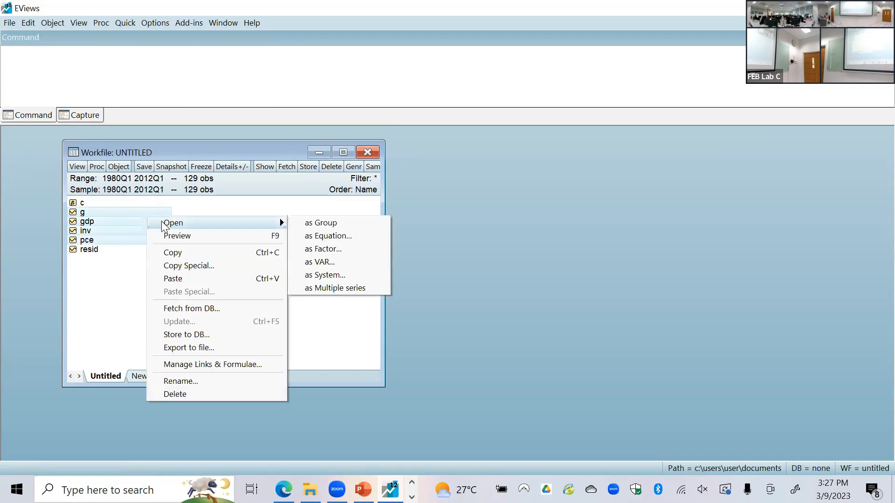
pyautogui.click(338, 230)
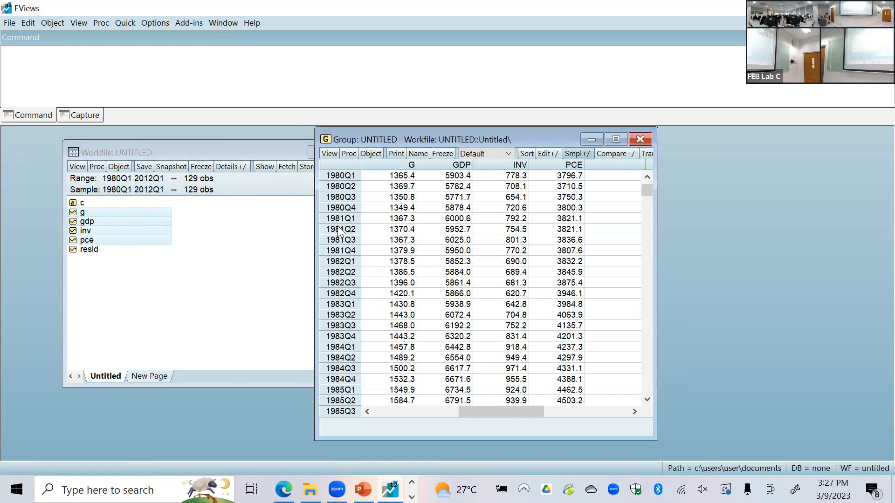
# Graph the group as Line & Symbol with the series in multiple graphs, and maximize the group window.
pyautogui.click(329, 155)
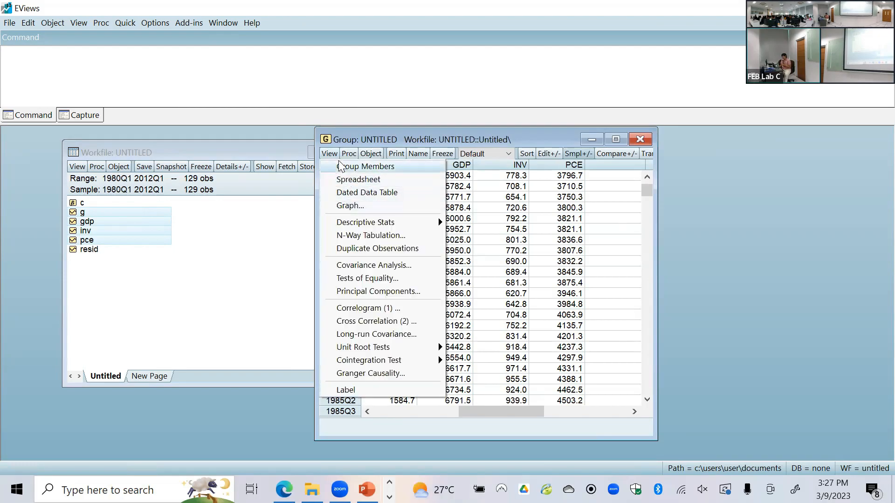
pyautogui.click(351, 207)
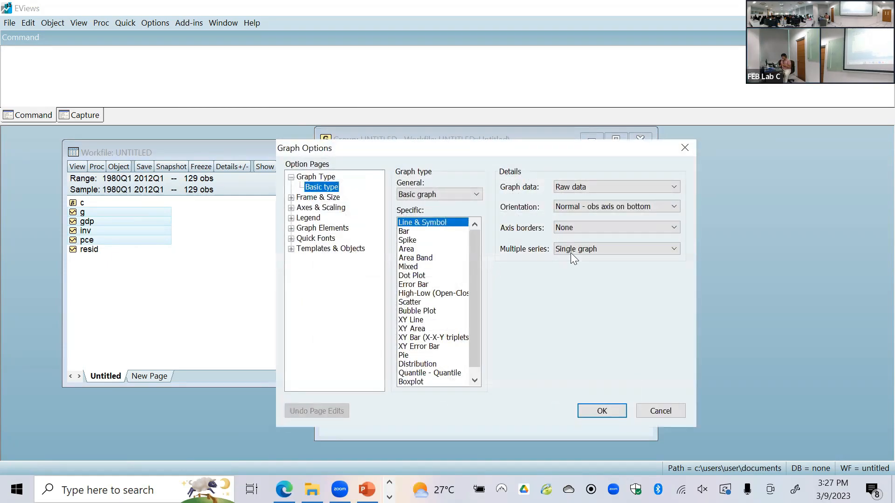
pyautogui.click(582, 248)
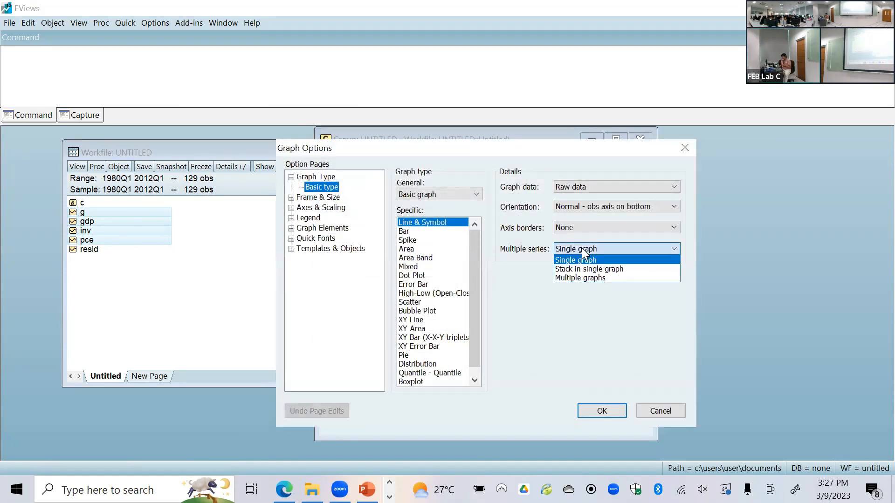
pyautogui.click(579, 278)
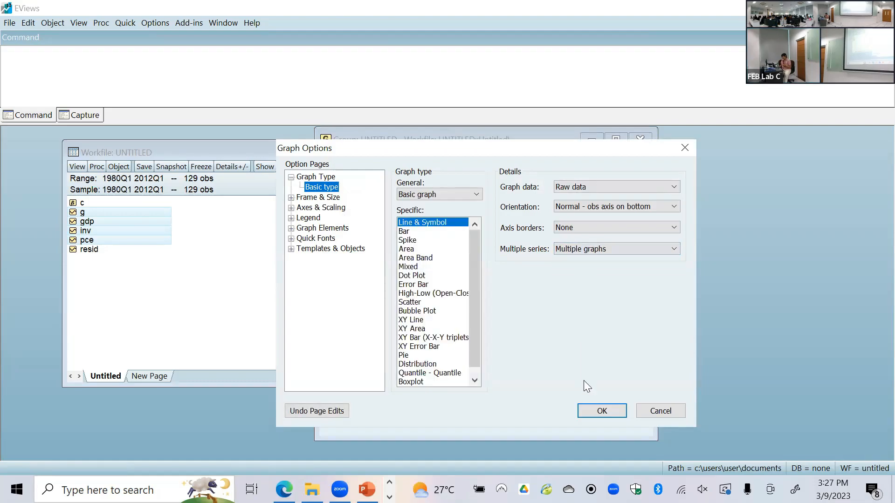
pyautogui.click(603, 412)
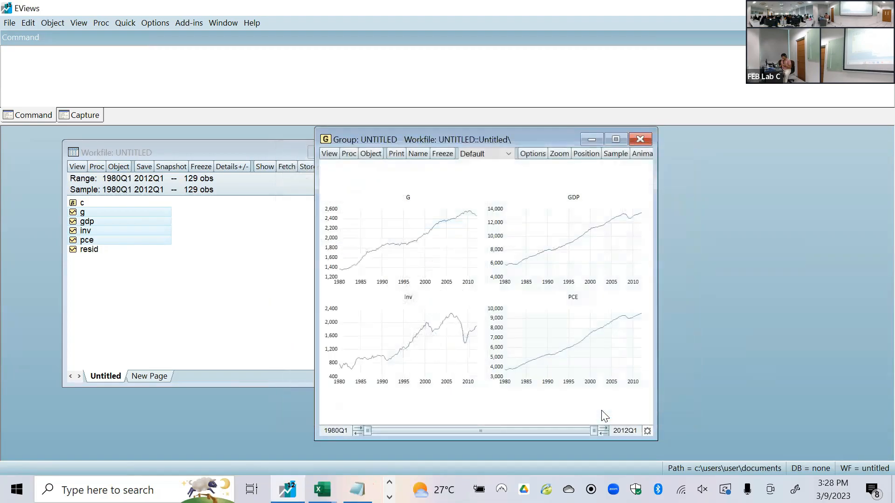
pyautogui.click(615, 139)
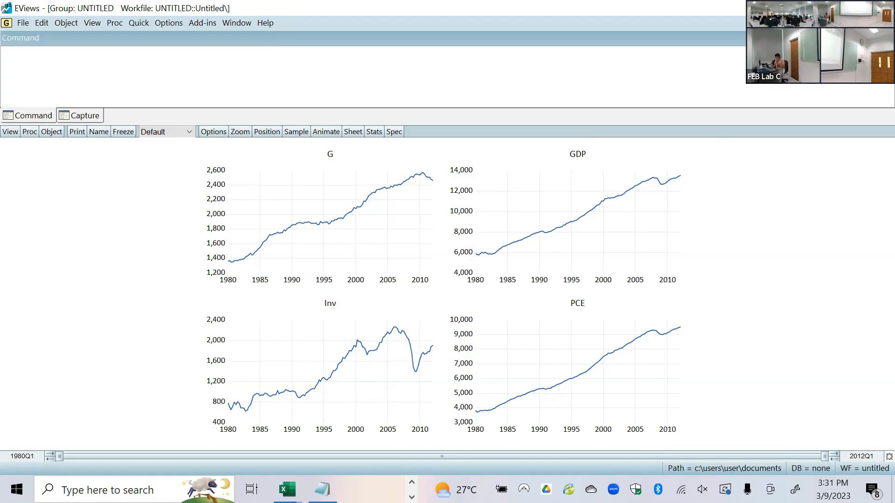
# Close the graphed group, keeping it in the workfile as group01, then restore the workfile window and clear the series selection.
pyautogui.hotkey('ctrl', 'F4')
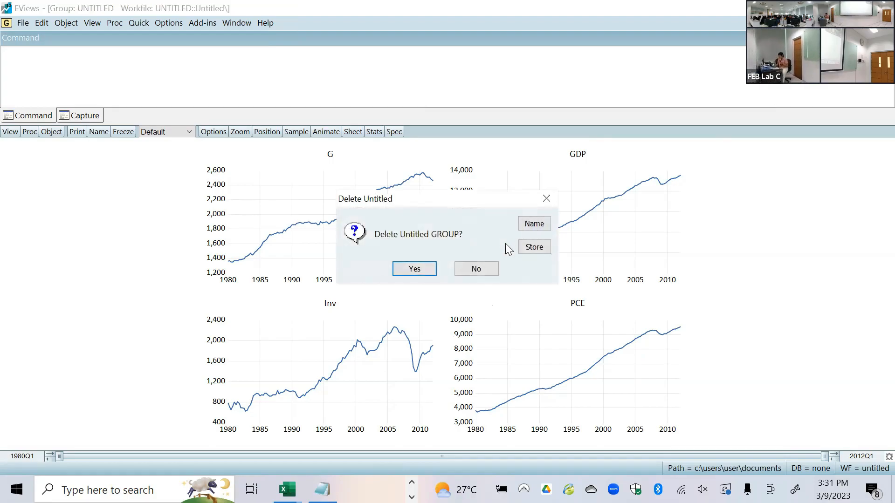
pyautogui.click(525, 227)
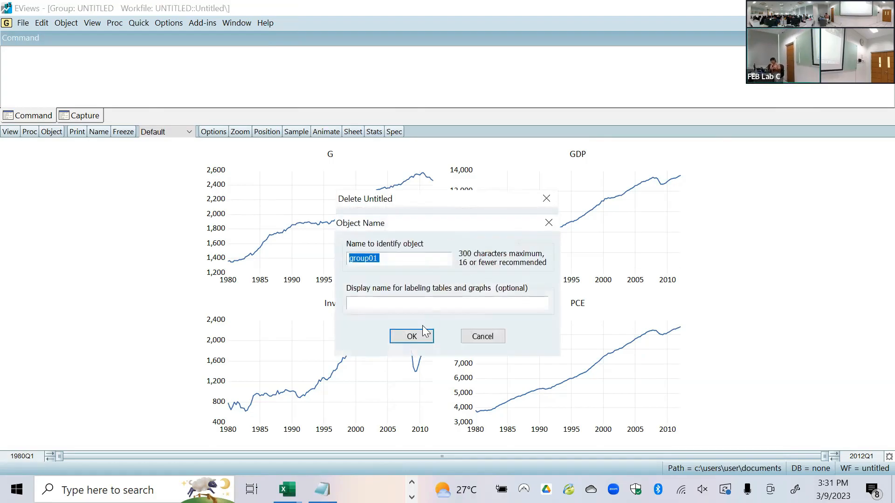
pyautogui.click(412, 336)
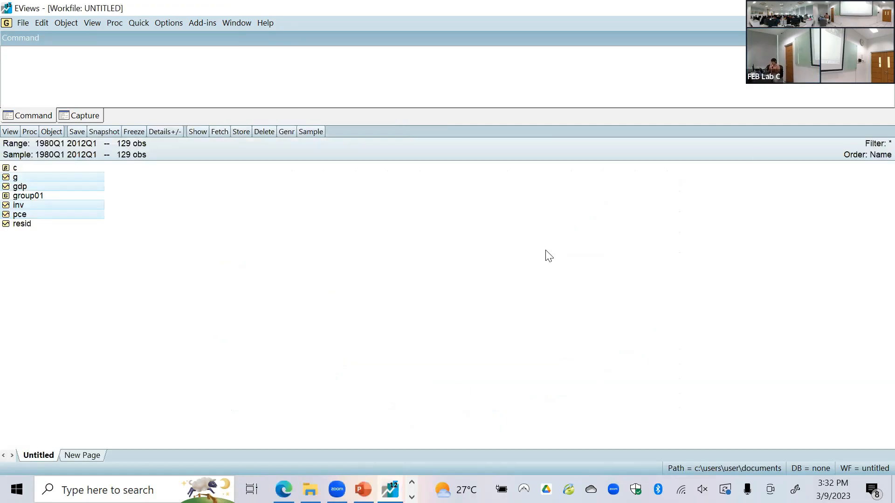
pyautogui.click(873, 23)
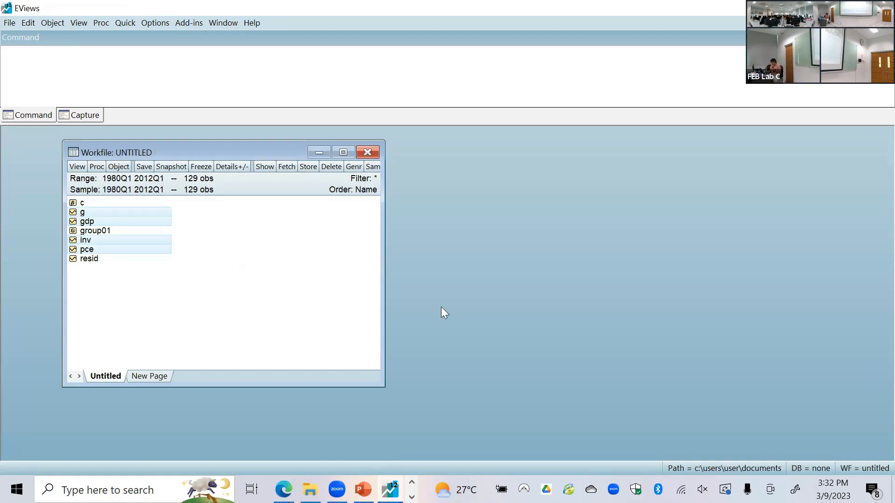
pyautogui.click(179, 291)
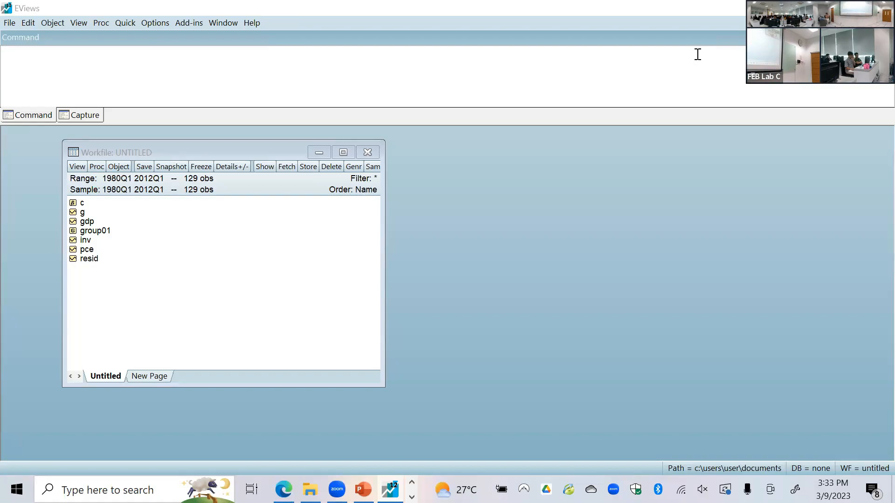
# Estimate the least squares equation "gdp c inv pce g" over the sample 1980Q1 2012Q1.
pyautogui.click(130, 26)
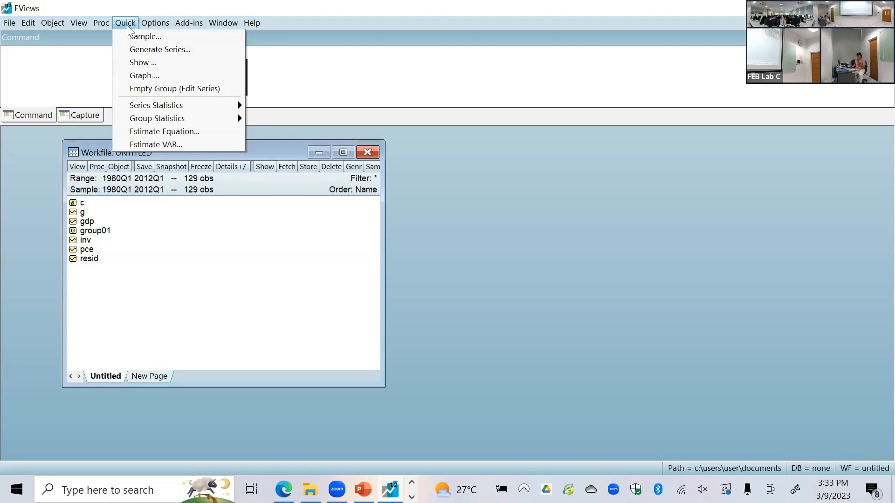
pyautogui.click(155, 132)
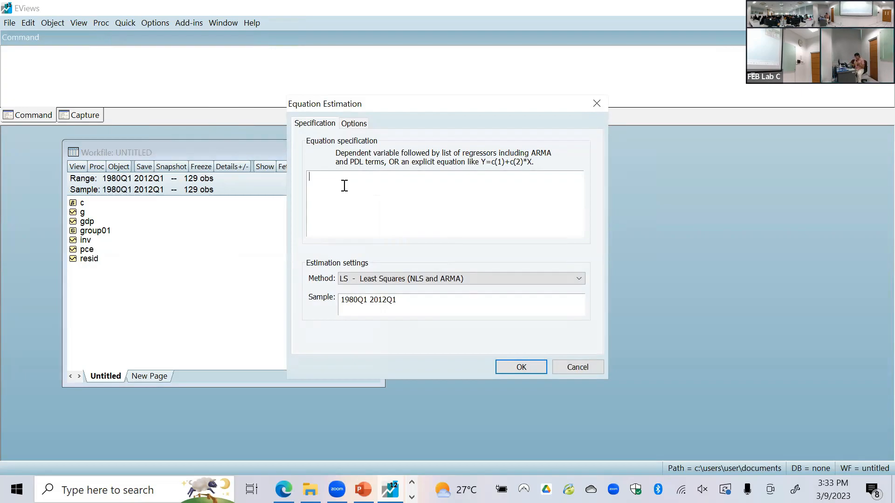
pyautogui.write('gdp c inv pce g')
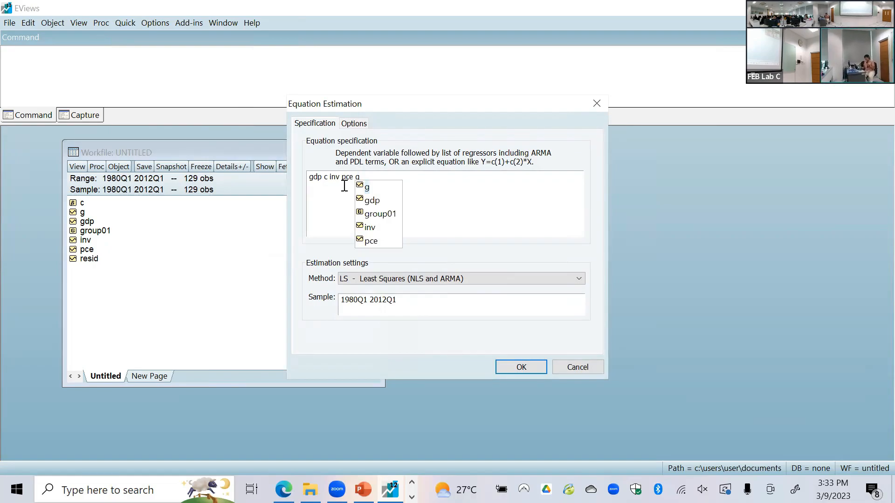
pyautogui.click(486, 196)
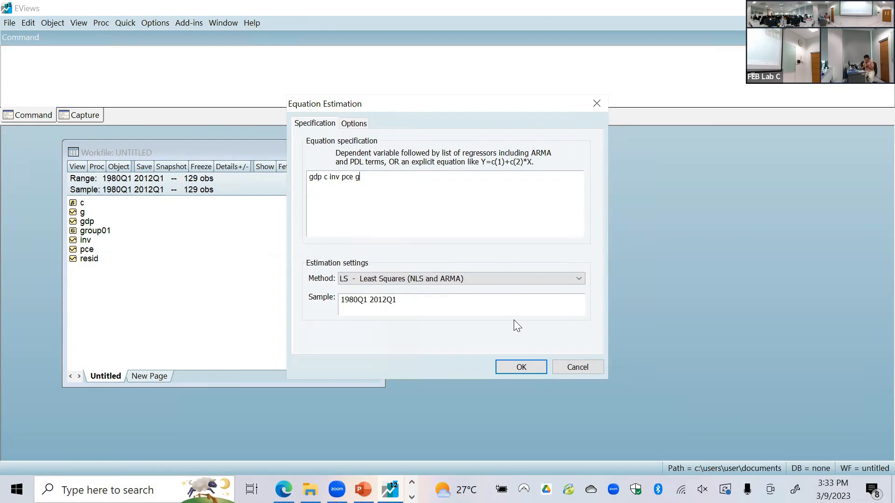
pyautogui.click(522, 368)
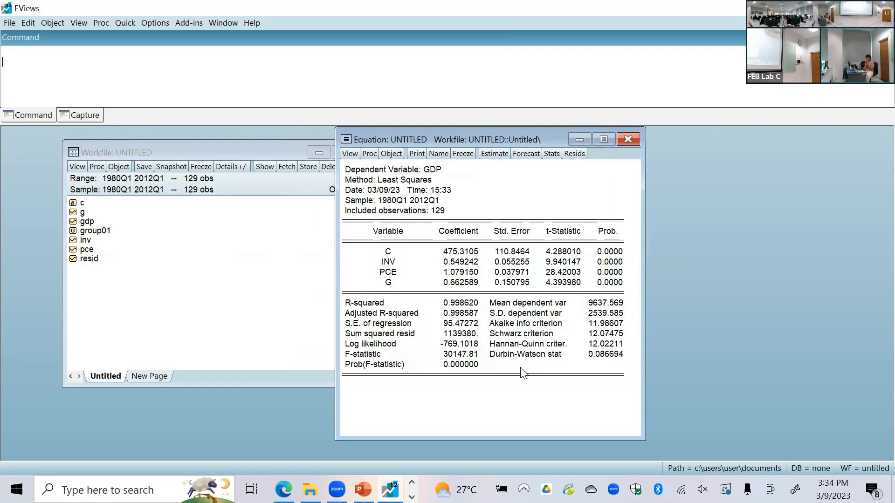
# Examine the Prob. values of the C, INV, PCE and G coefficients in the GDP regression output.
pyautogui.click(613, 232)
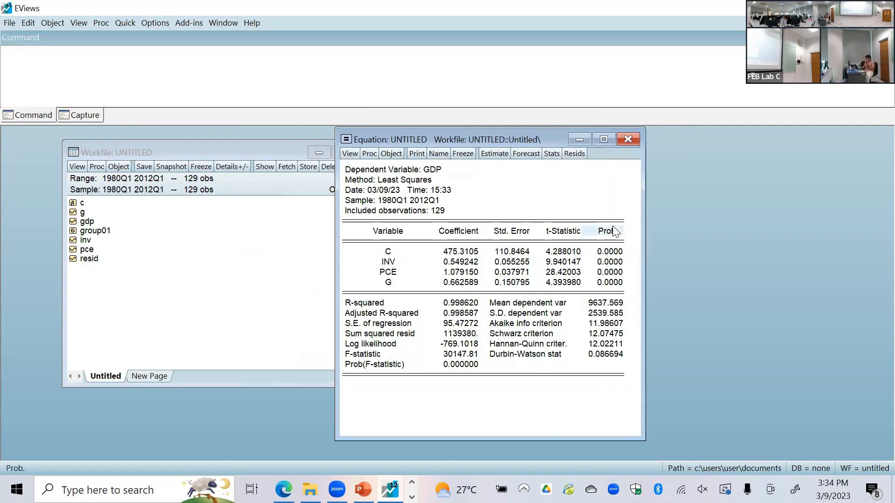
pyautogui.click(614, 279)
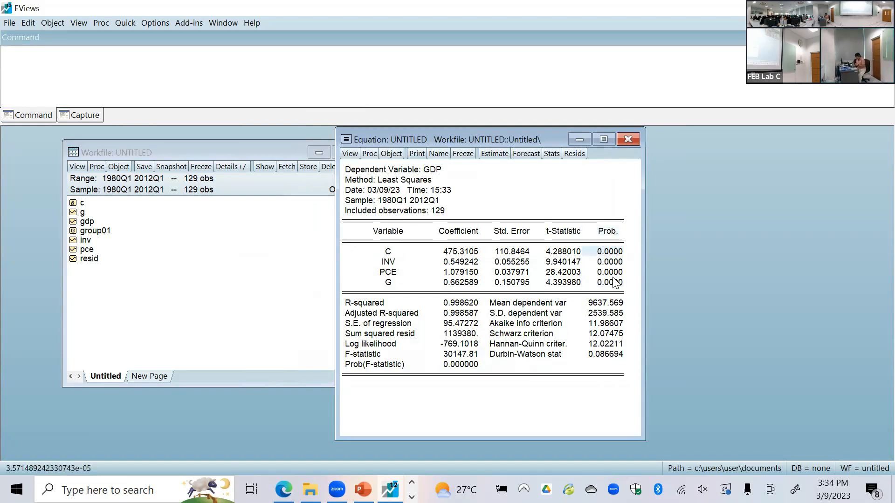
pyautogui.press('Up')
pyautogui.press('Up')
pyautogui.press('Up')
pyautogui.press('Up')
pyautogui.press('Up')
pyautogui.hotkey('shift', 'Down')
pyautogui.hotkey('shift', 'Down')
pyautogui.hotkey('shift', 'Down')
pyautogui.hotkey('shift', 'Down')
pyautogui.hotkey('shift', 'Down')
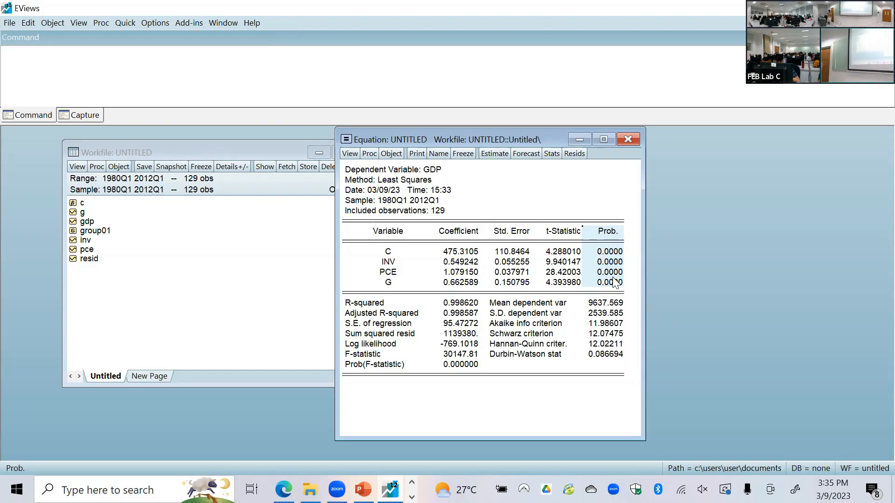
# Name the estimated GDP equation eq01 and close its window.
pyautogui.click(438, 154)
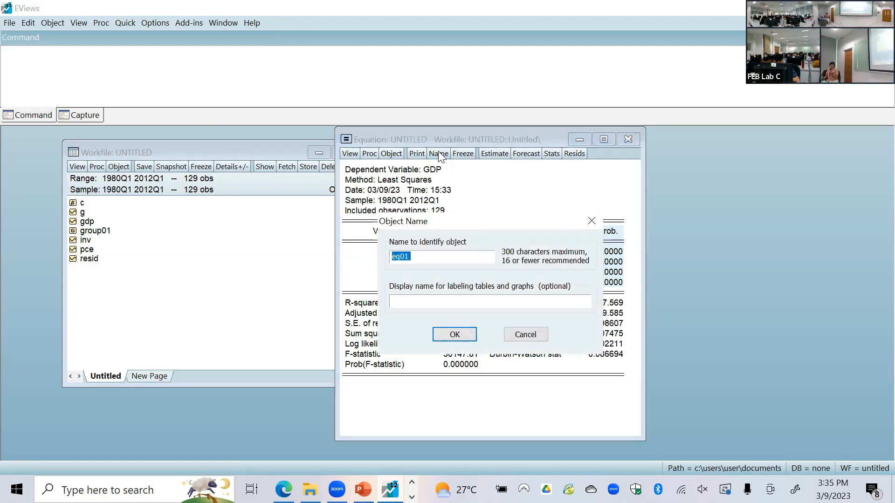
pyautogui.click(421, 257)
pyautogui.click(453, 340)
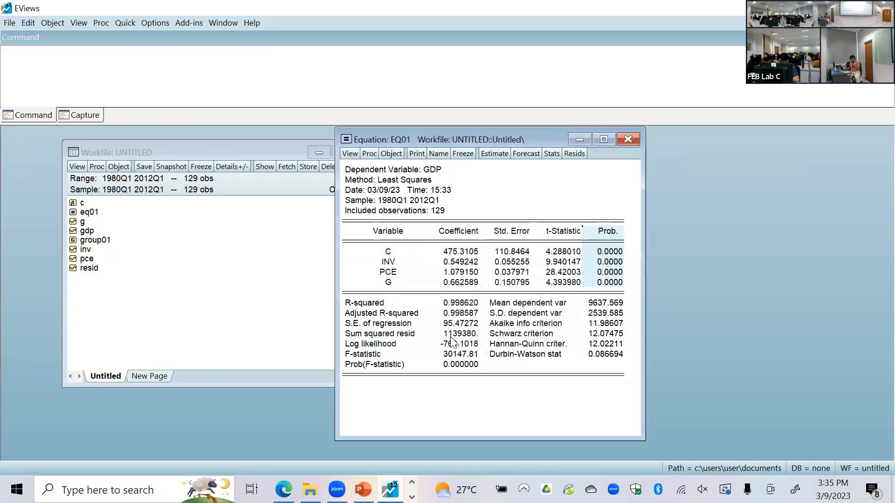
pyautogui.click(628, 140)
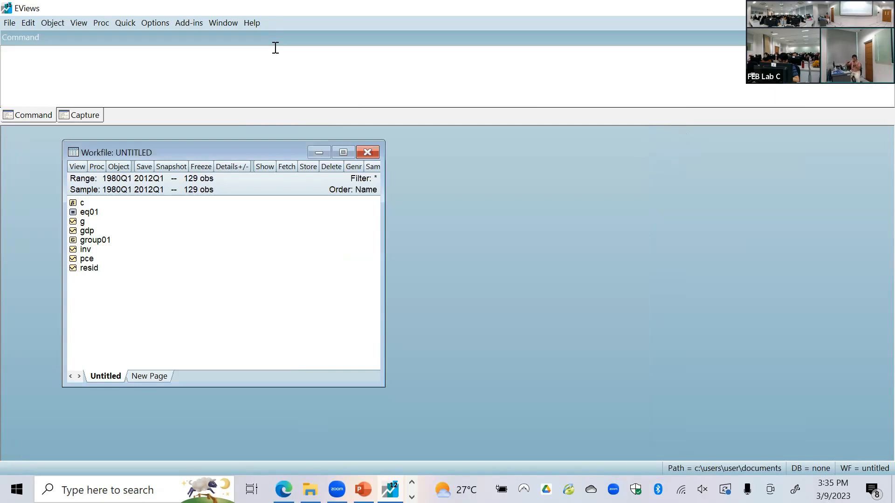
pyautogui.click(132, 23)
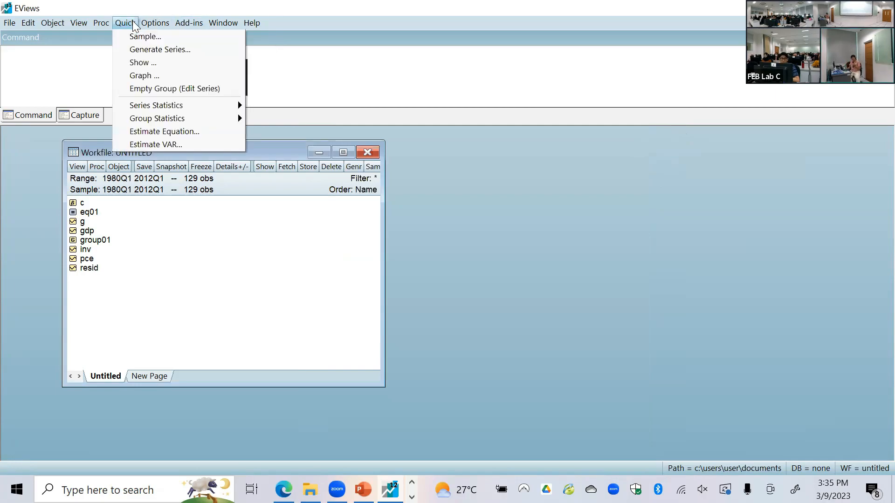
pyautogui.click(154, 133)
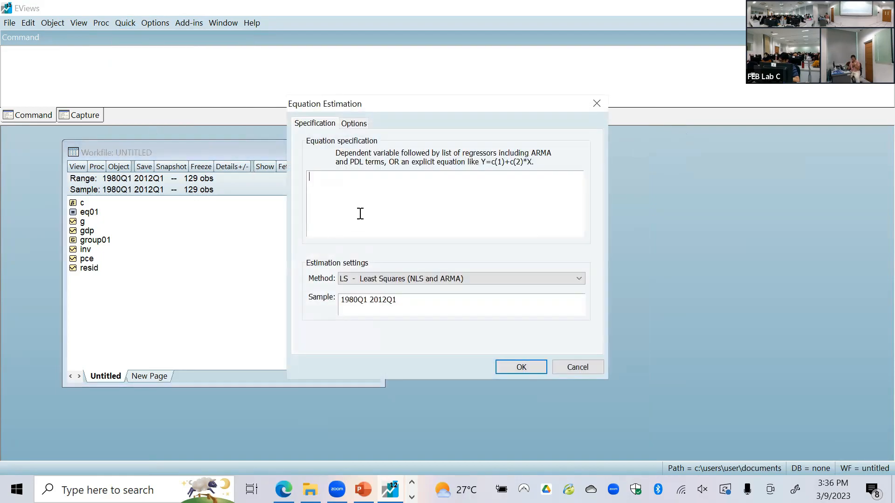
pyautogui.write('gdp c inv pce ')
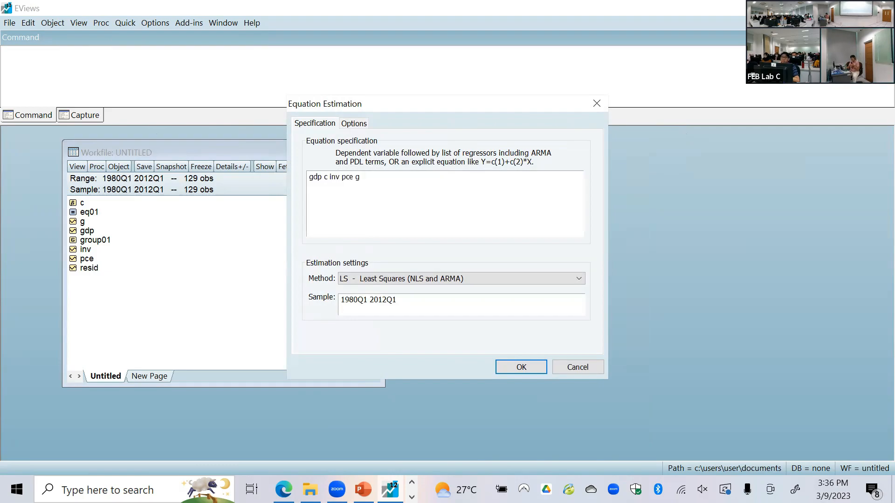
pyautogui.write('g')
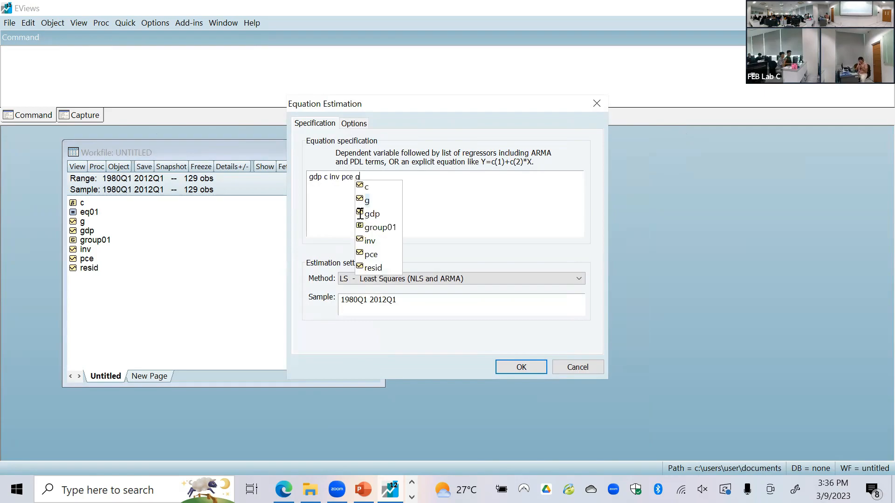
pyautogui.write(' @trend')
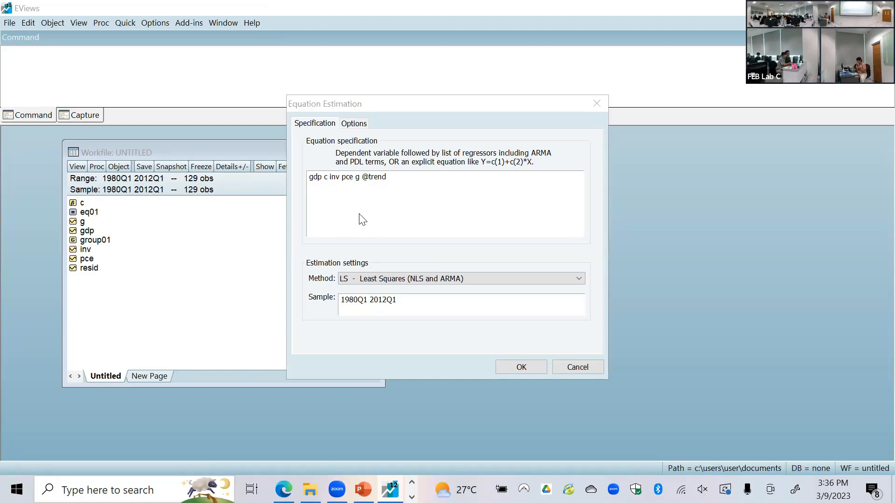
pyautogui.click(490, 191)
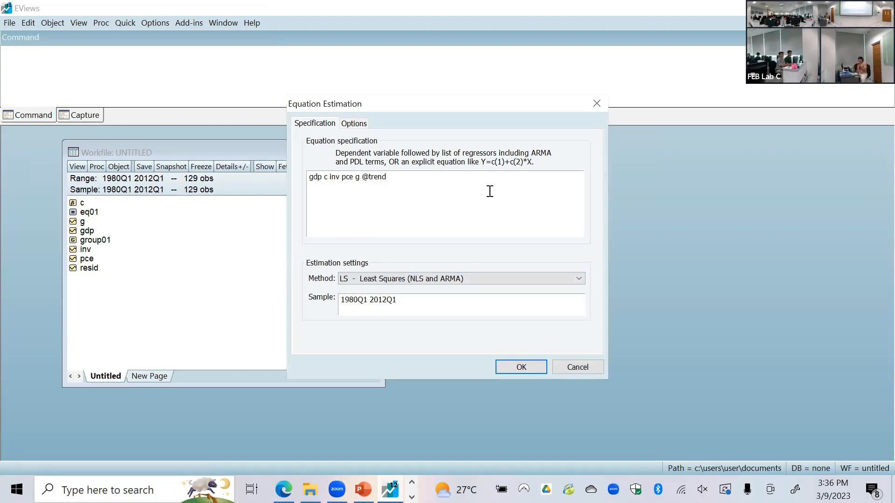
pyautogui.click(519, 372)
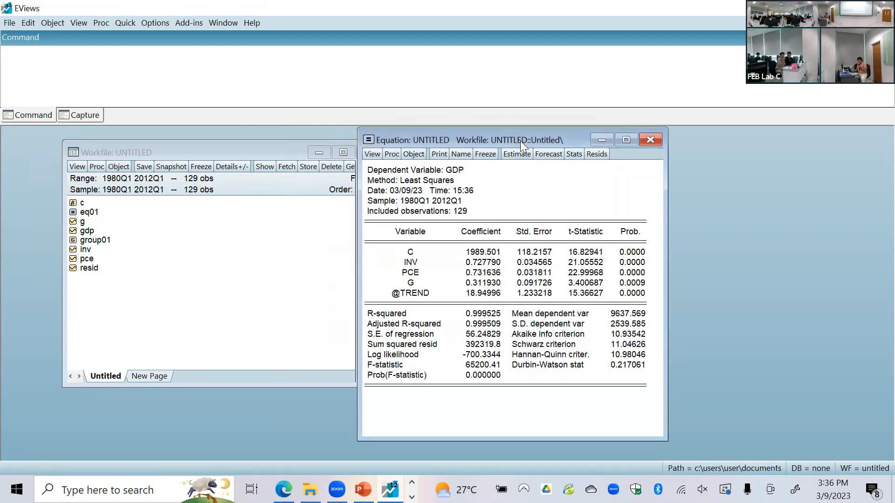
# Open eq01 and arrange it side by side with the untitled trend equation.
pyautogui.moveTo(520, 140); pyautogui.dragTo(600, 142)
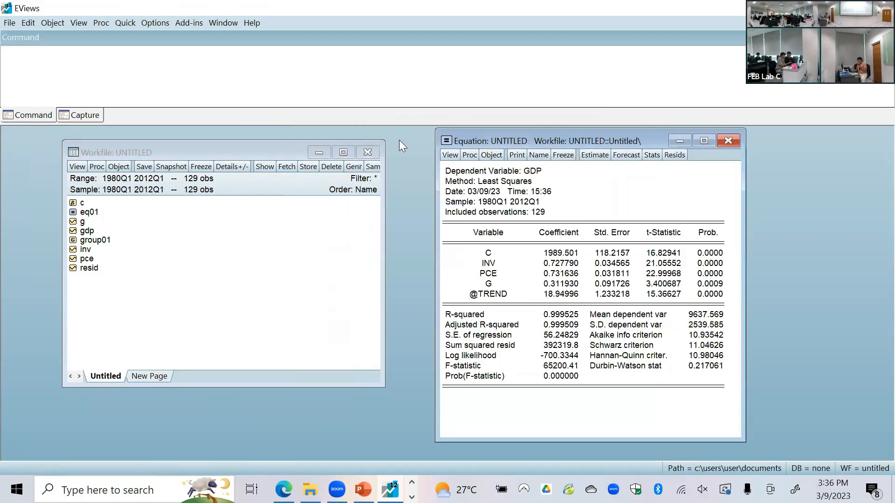
pyautogui.click(86, 215)
pyautogui.doubleClick(86, 214)
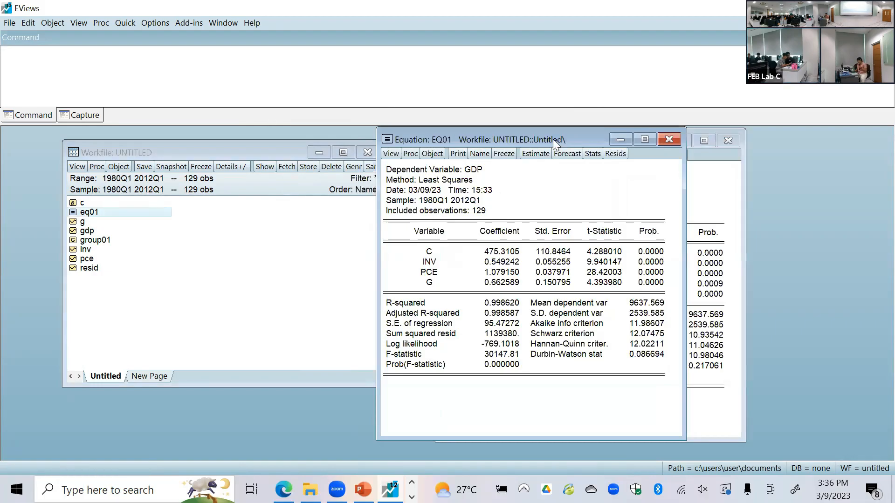
pyautogui.moveTo(553, 139); pyautogui.dragTo(305, 141)
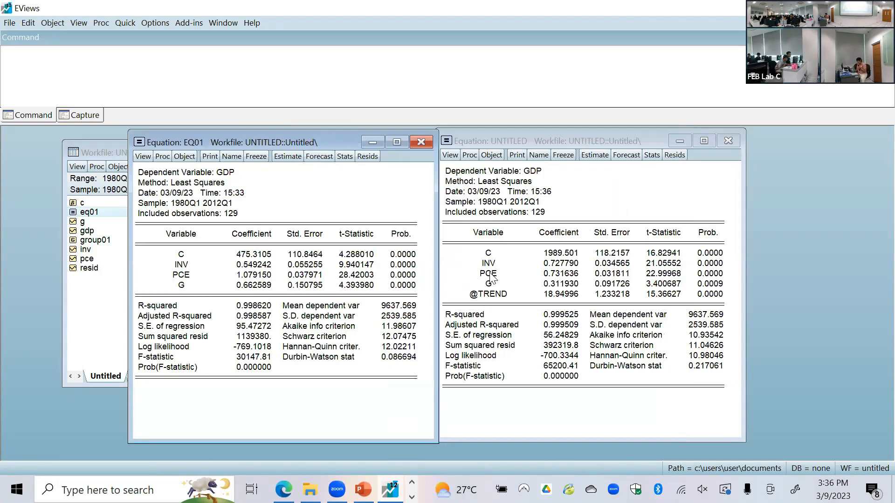
pyautogui.click(709, 238)
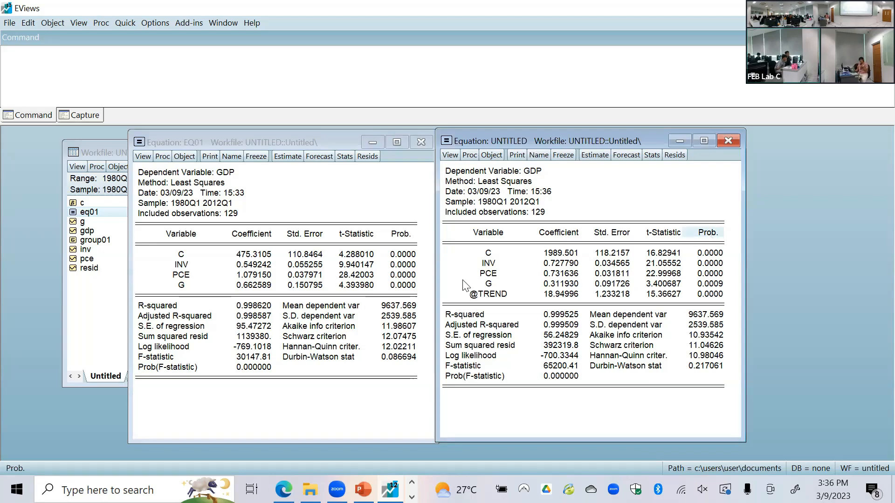
pyautogui.click(626, 284)
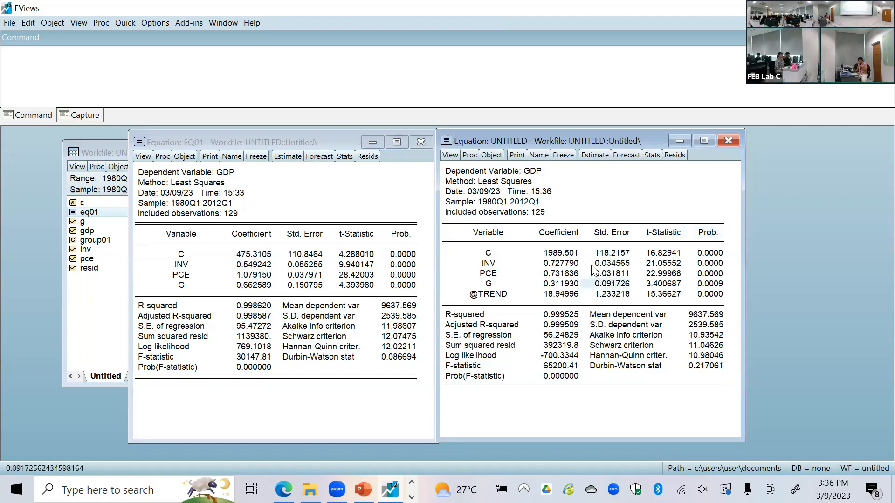
pyautogui.click(264, 235)
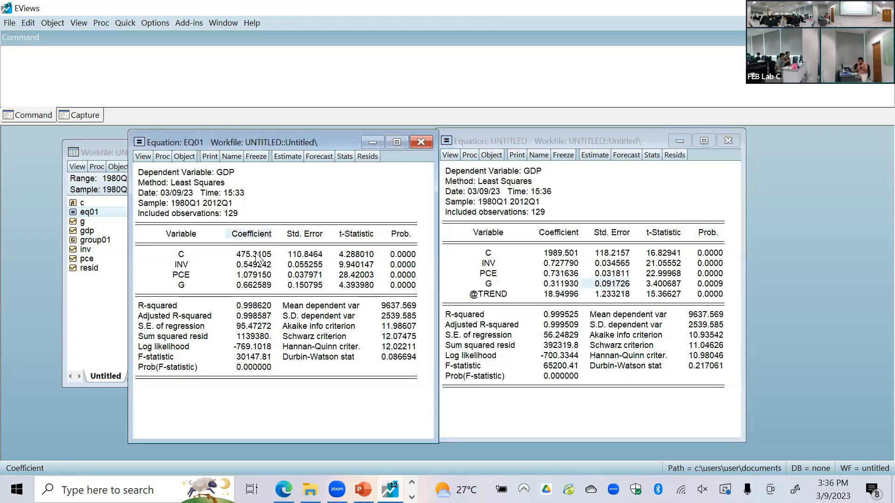
pyautogui.click(256, 264)
pyautogui.click(255, 255)
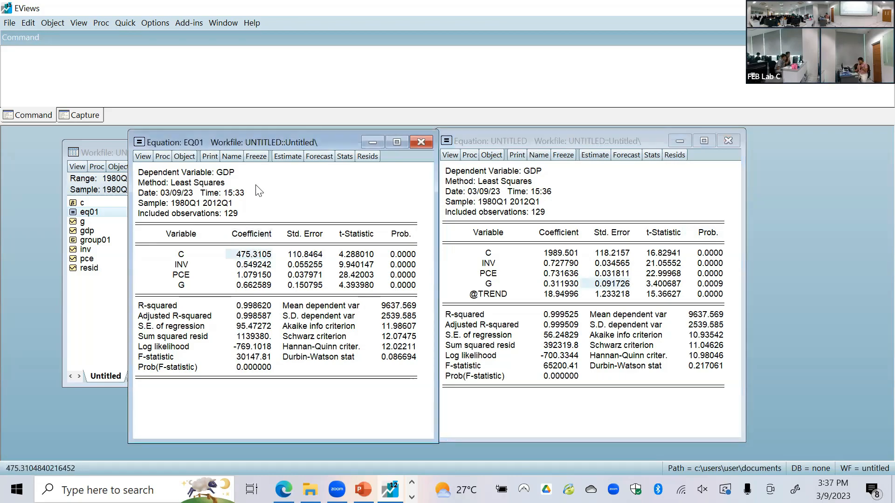
pyautogui.click(265, 275)
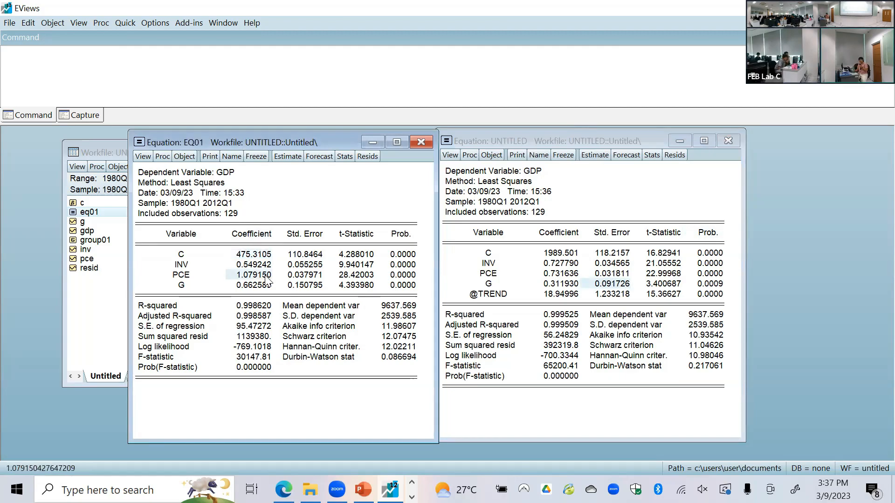
pyautogui.click(253, 286)
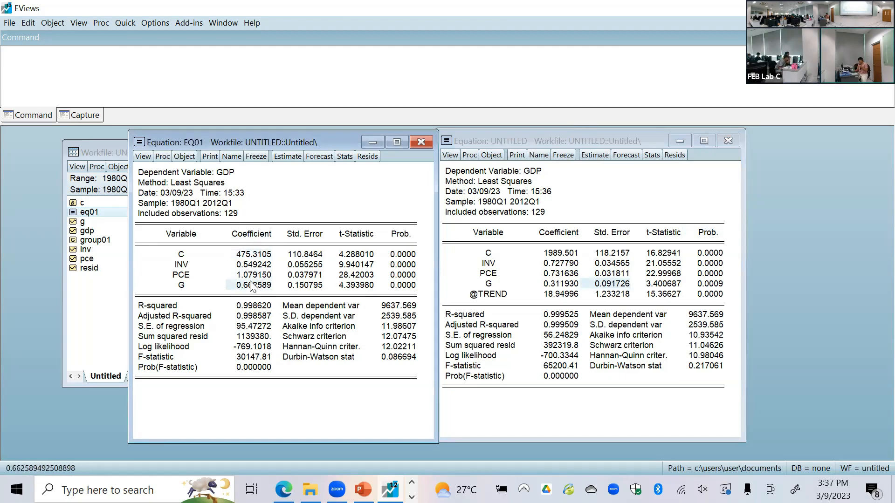
pyautogui.click(254, 265)
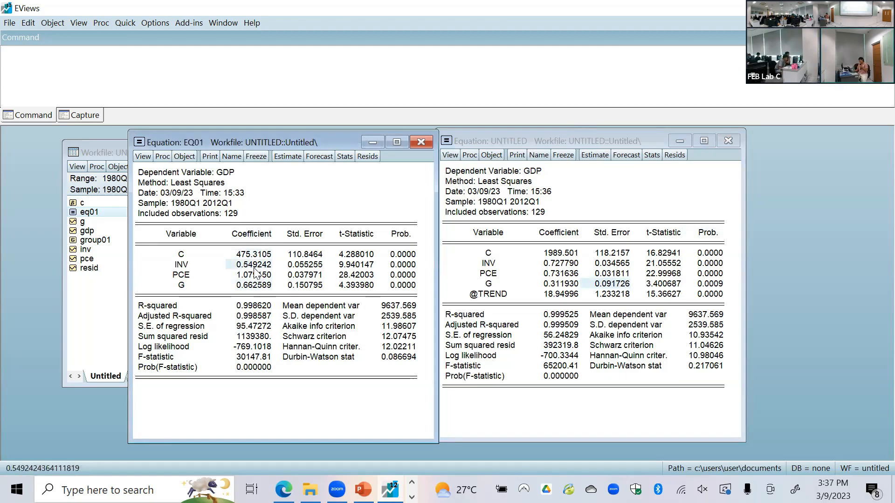
pyautogui.click(567, 267)
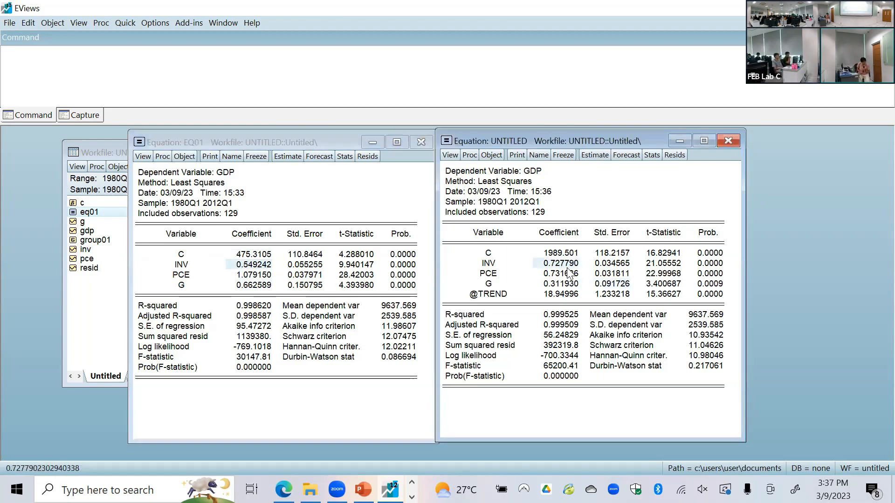